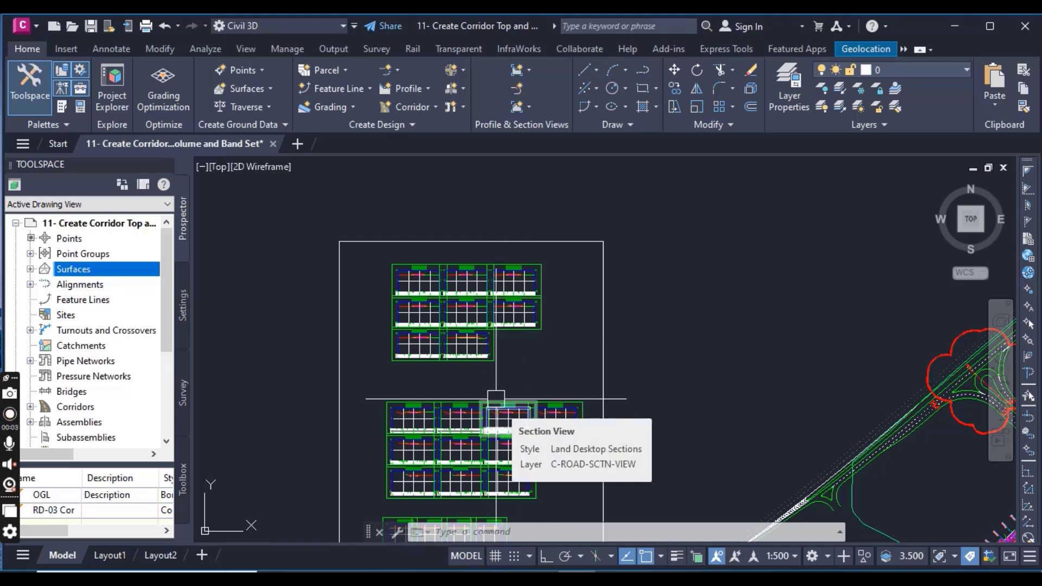
Select the RD-03 corridor at the roundabout and open its corridor surfaces settings.
scroll(495, 399, "down", 2)
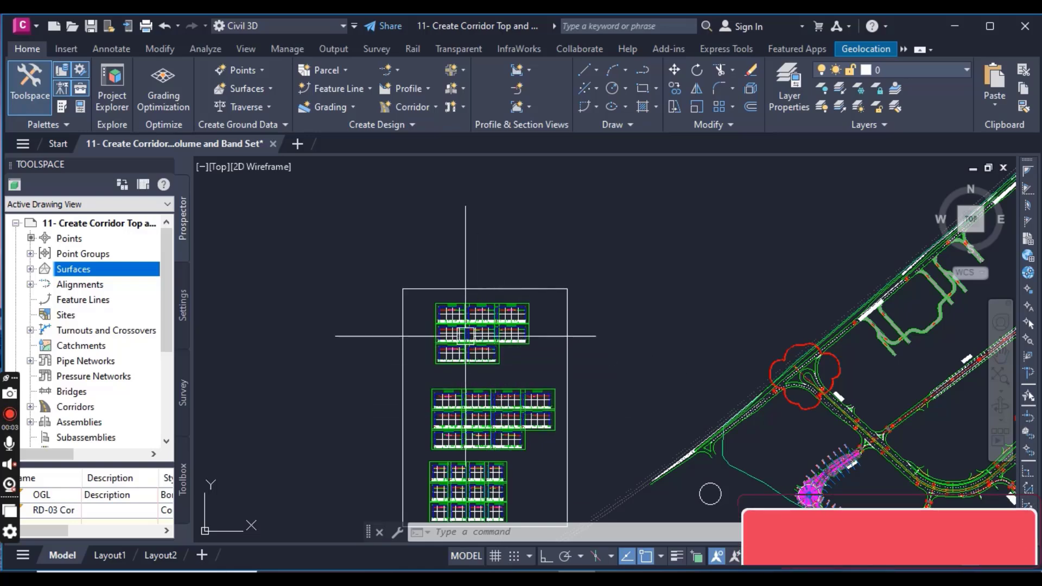
middle_click_drag(744, 475, 541, 358)
scroll(602, 373, "up", 8)
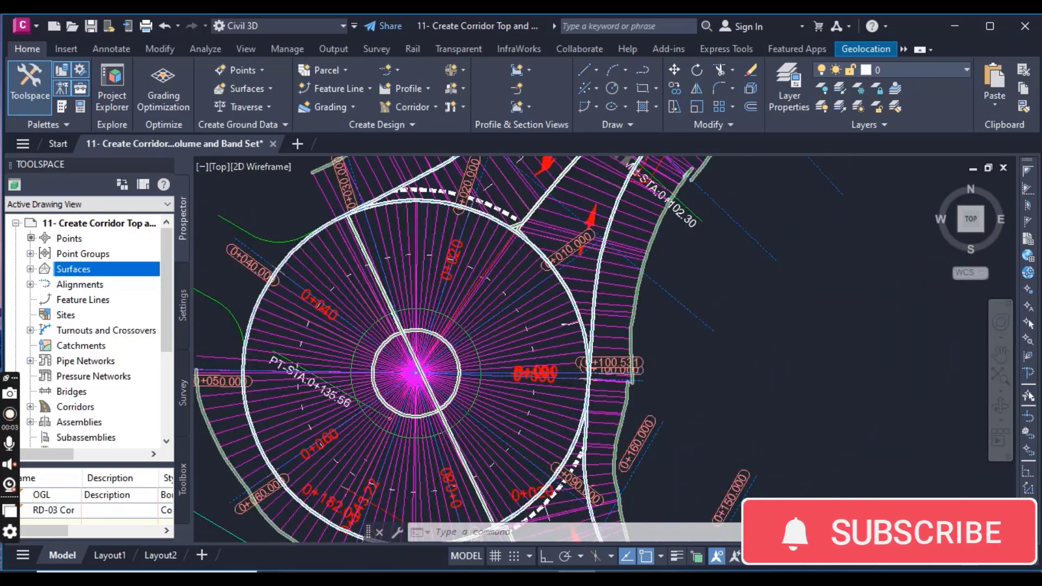
scroll(601, 321, "up", 2)
left_click(589, 348)
scroll(589, 348, "down", 5)
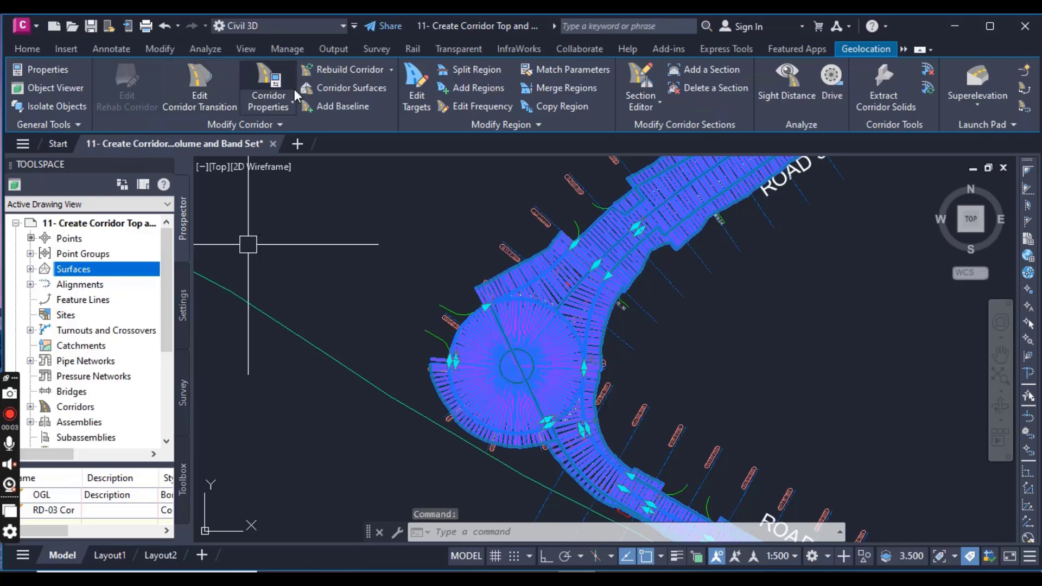
left_click(350, 89)
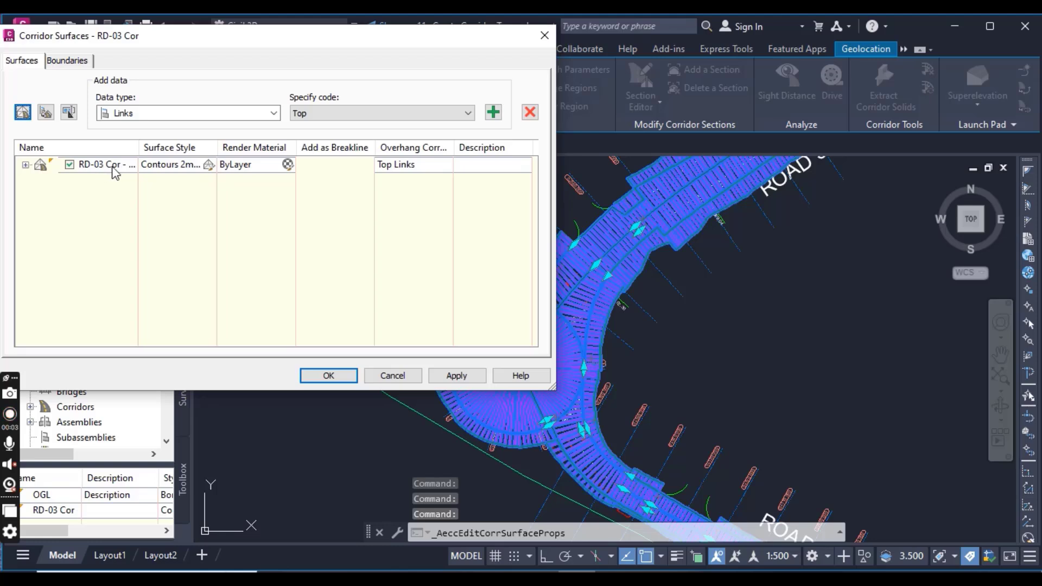
left_click(26, 165)
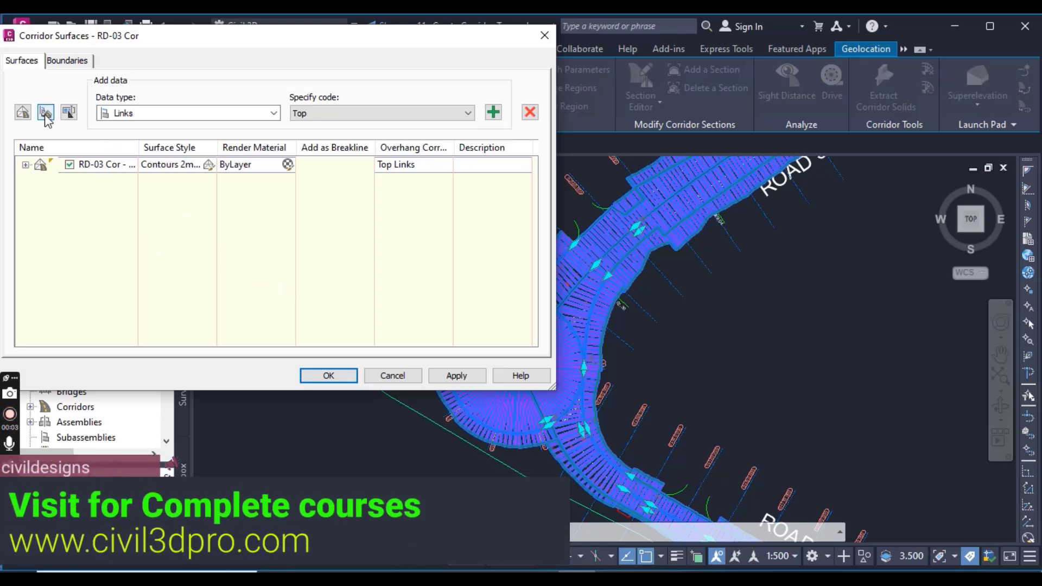
Create a second RD-03 corridor surface and add Links data with the Datum code to it.
left_click(23, 112)
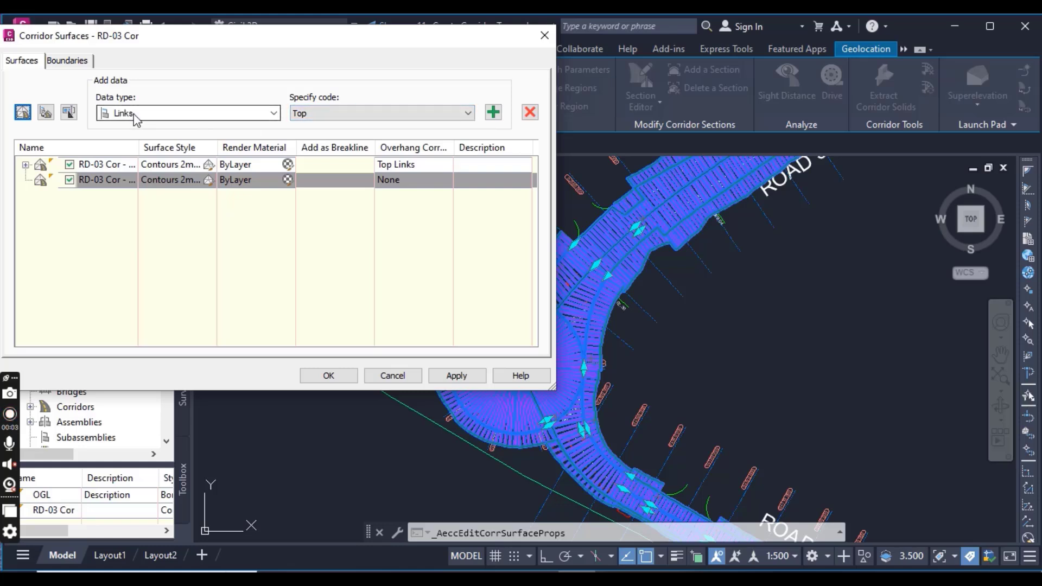
left_click(324, 122)
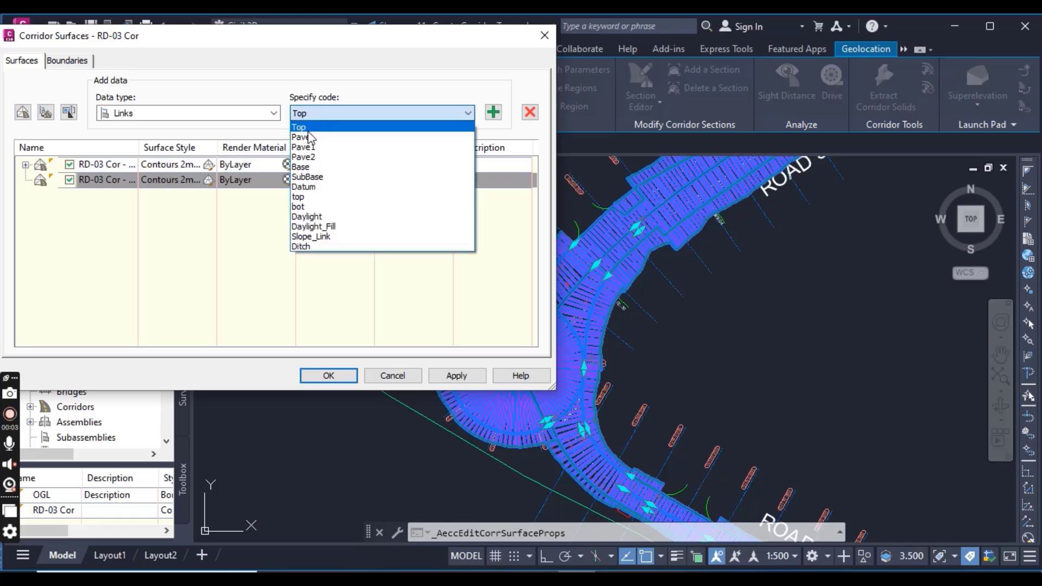
left_click(312, 194)
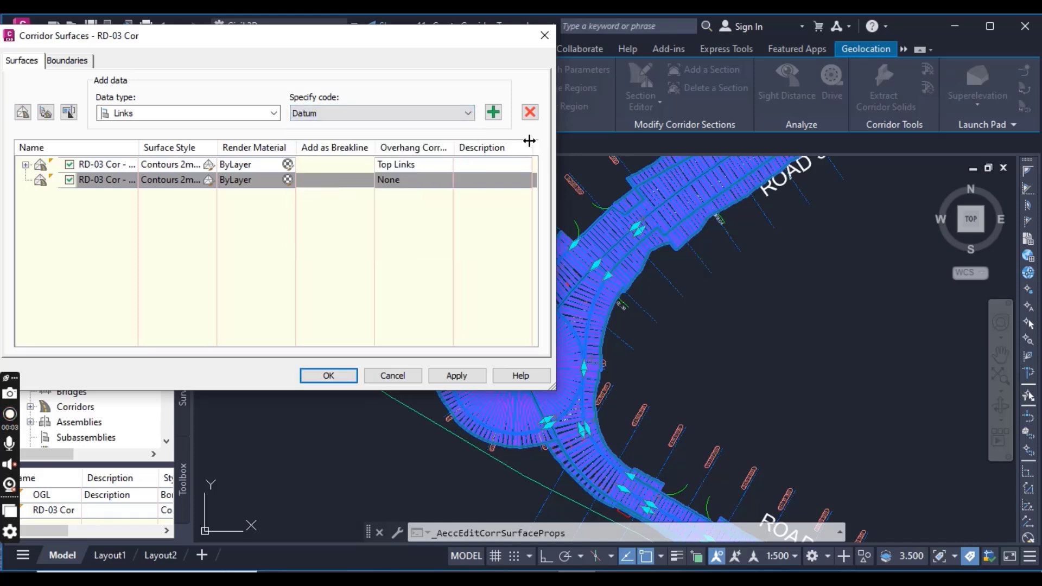
left_click(494, 113)
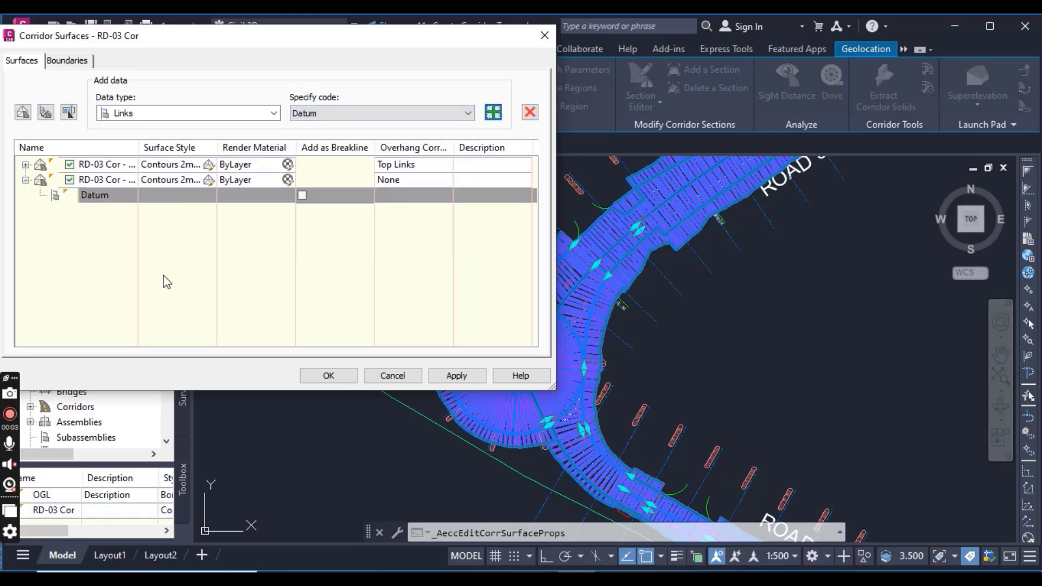
Set the Datum surface's overhang correction to Bottom Links, accept the corridor surfaces and deselect the corridor.
left_click(408, 181)
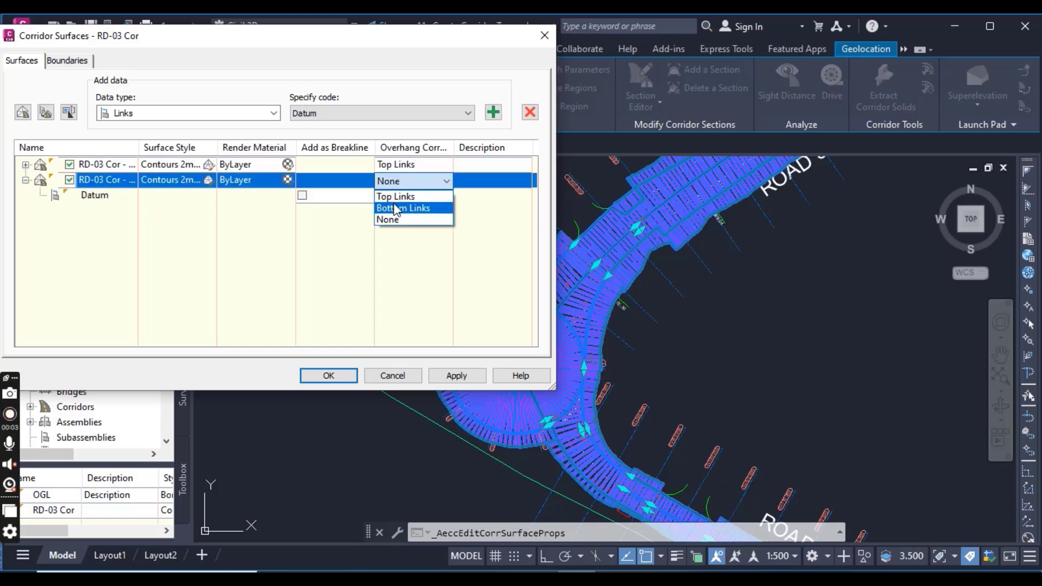
left_click(415, 209)
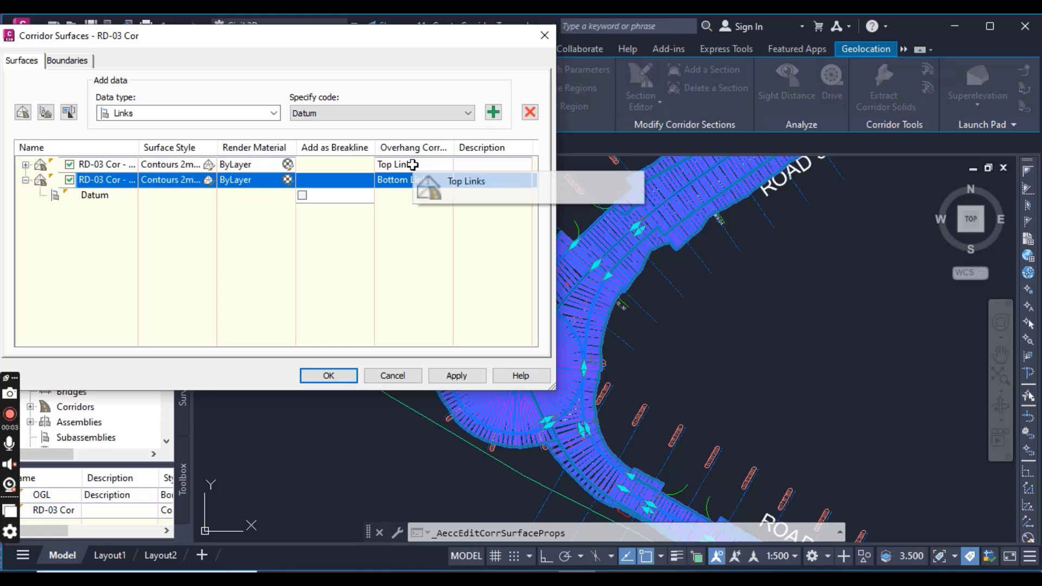
left_click(26, 165)
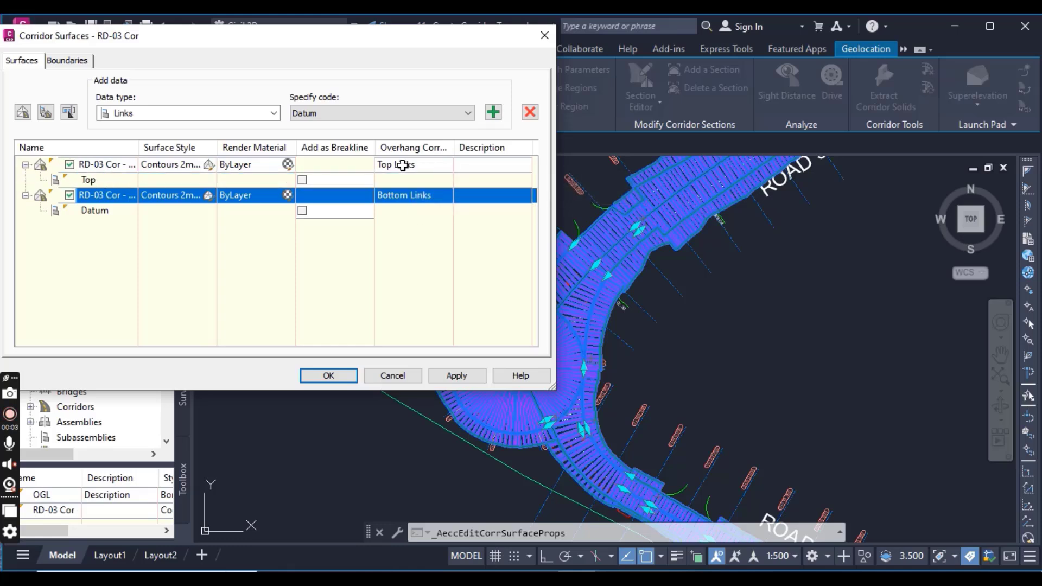
left_click(340, 380)
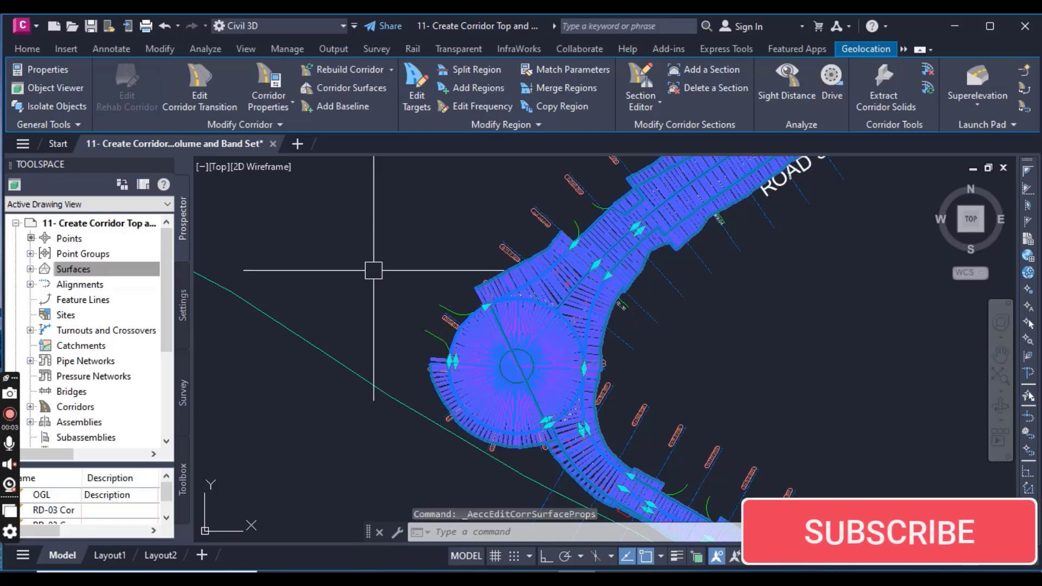
key("Escape")
Examine the corridor along Road 3 and Road 5, the surrounding road layout and the section view sheets.
scroll(461, 342, "down", 3)
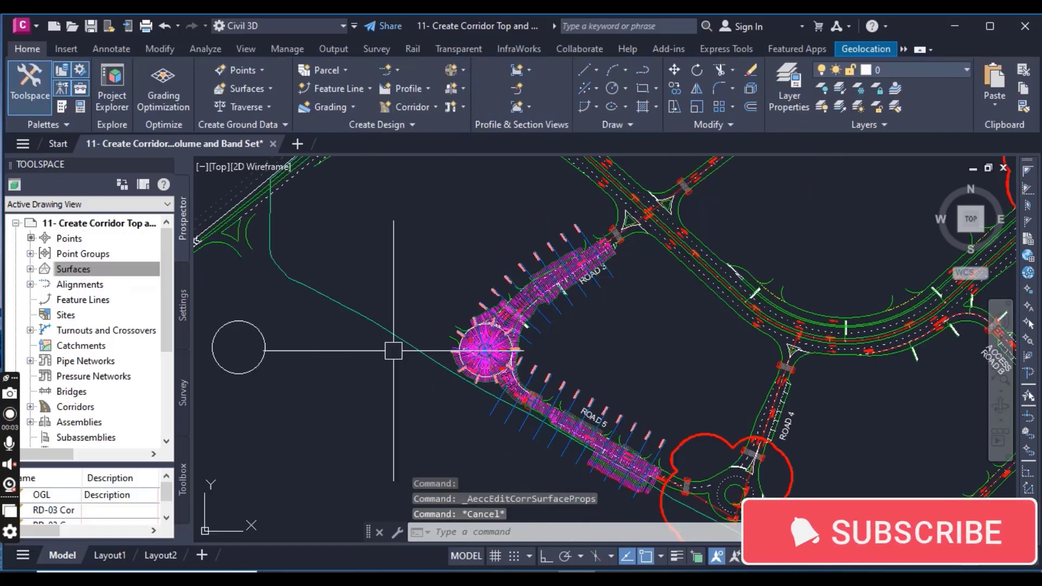
scroll(559, 312, "up", 4)
scroll(624, 331, "down", 2)
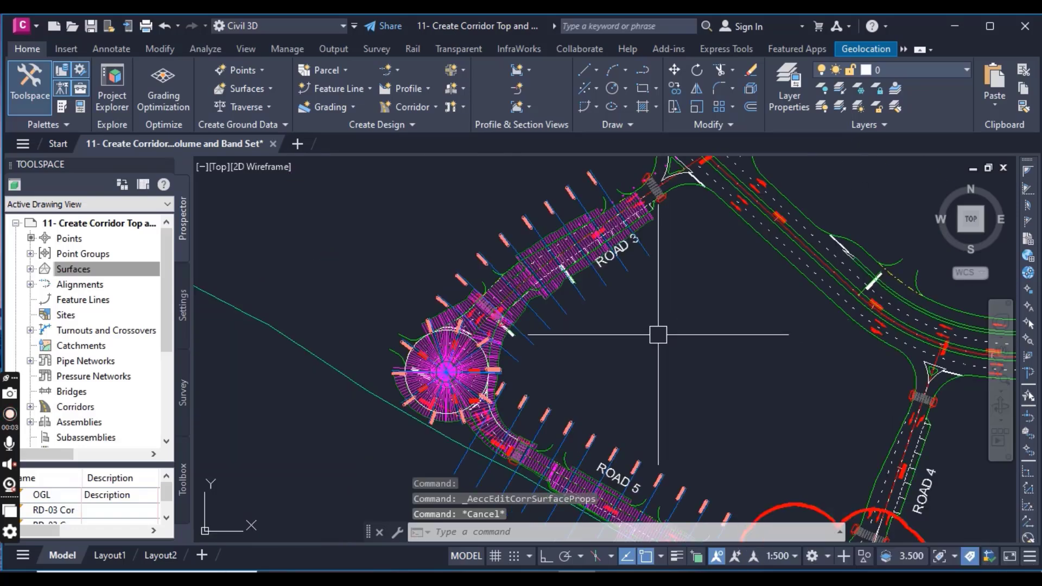
scroll(658, 334, "down", 3)
scroll(549, 310, "up", 3)
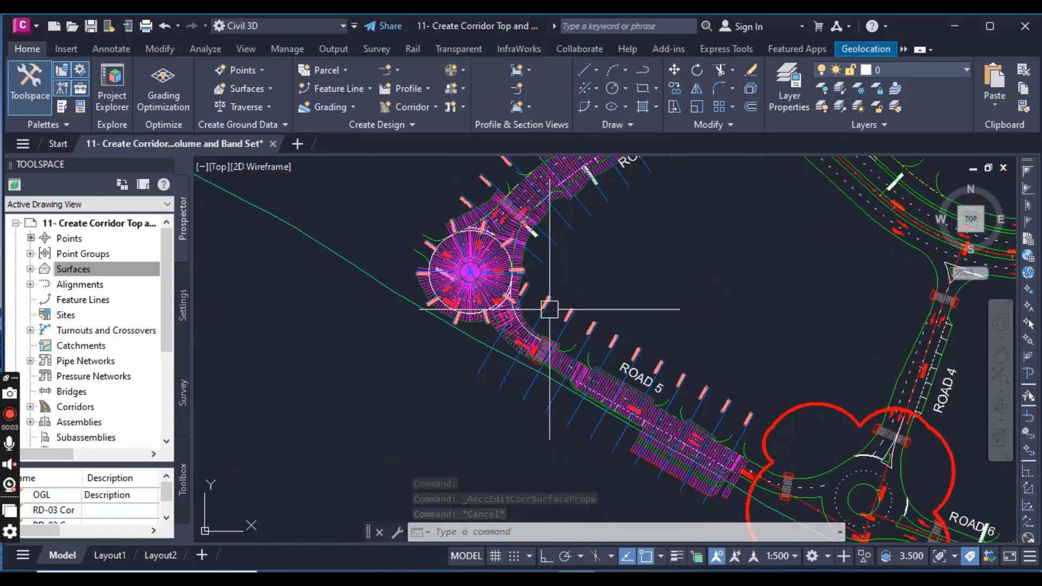
scroll(619, 352, "down", 3)
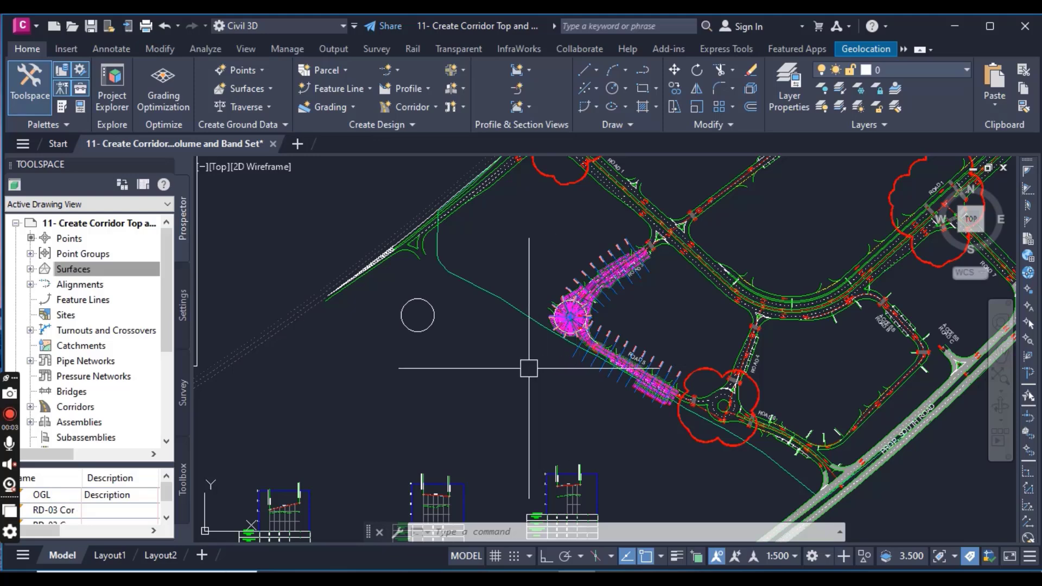
scroll(528, 368, "down", 3)
middle_click_drag(414, 379, 628, 372)
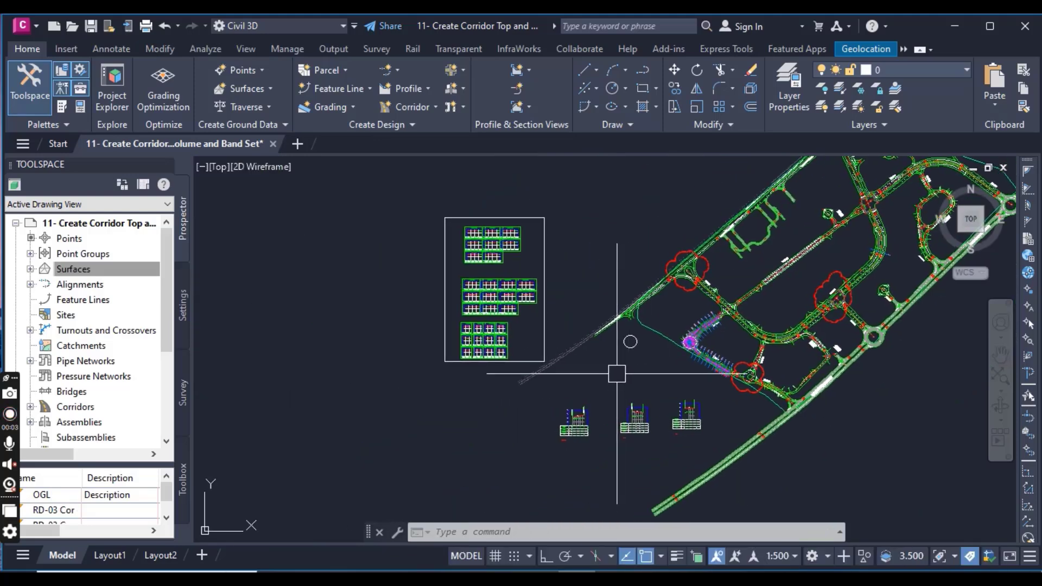
Look through the available surface styles in the properties of surface RD-03 Cor - (19) without changing them.
left_click(29, 269)
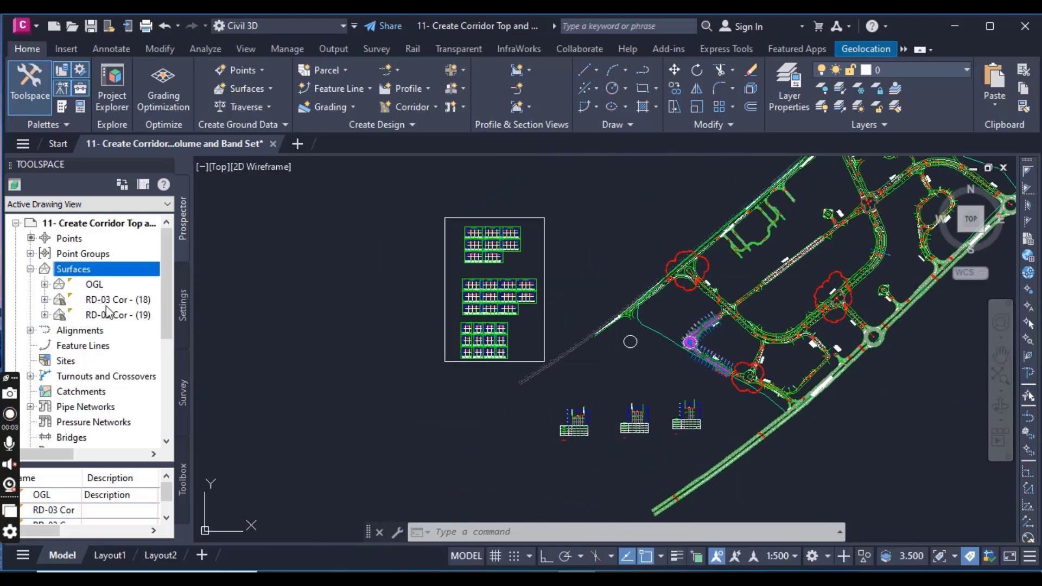
left_click(111, 316)
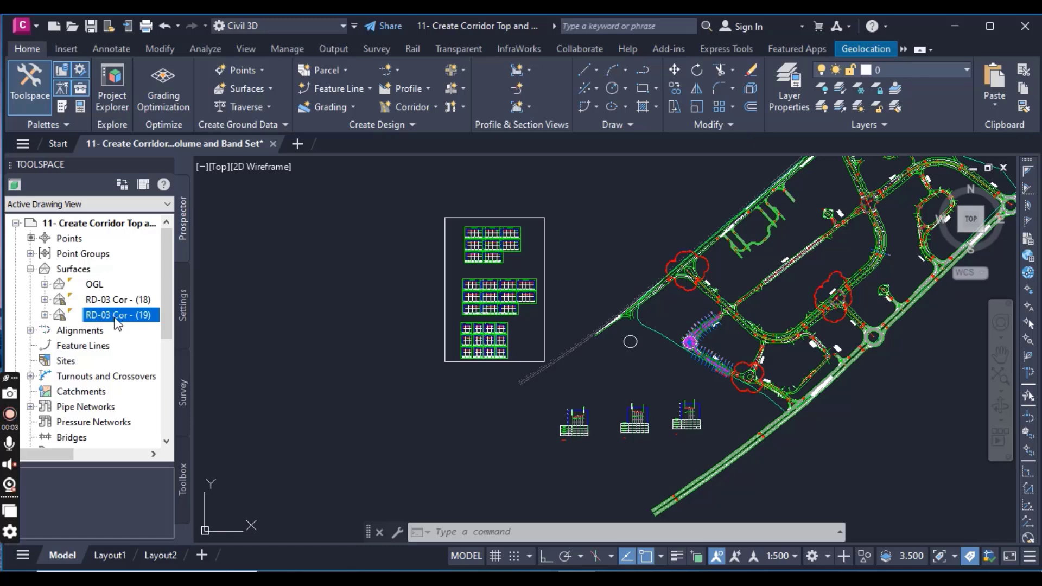
right_click(117, 324)
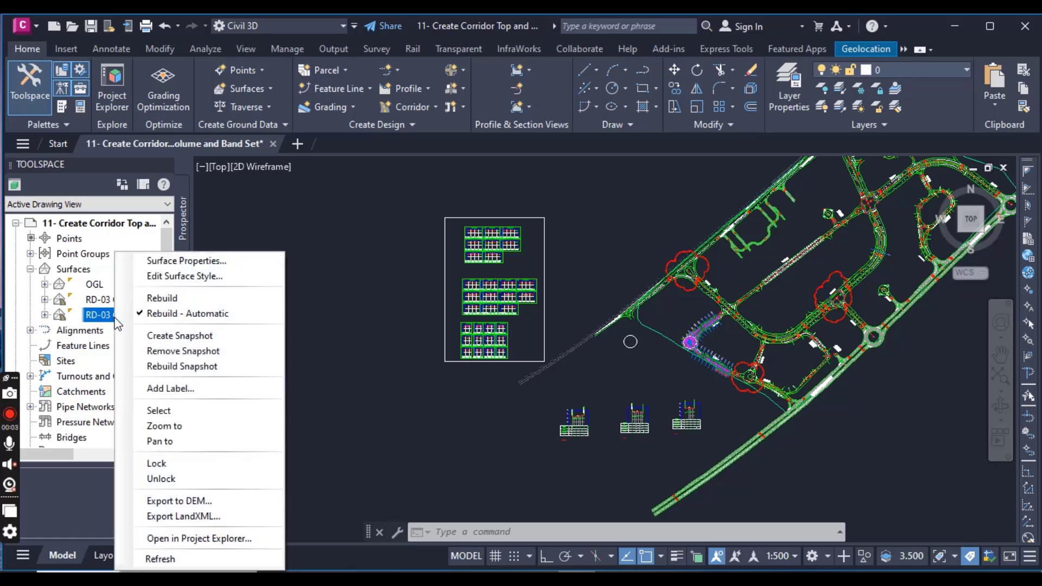
left_click(172, 262)
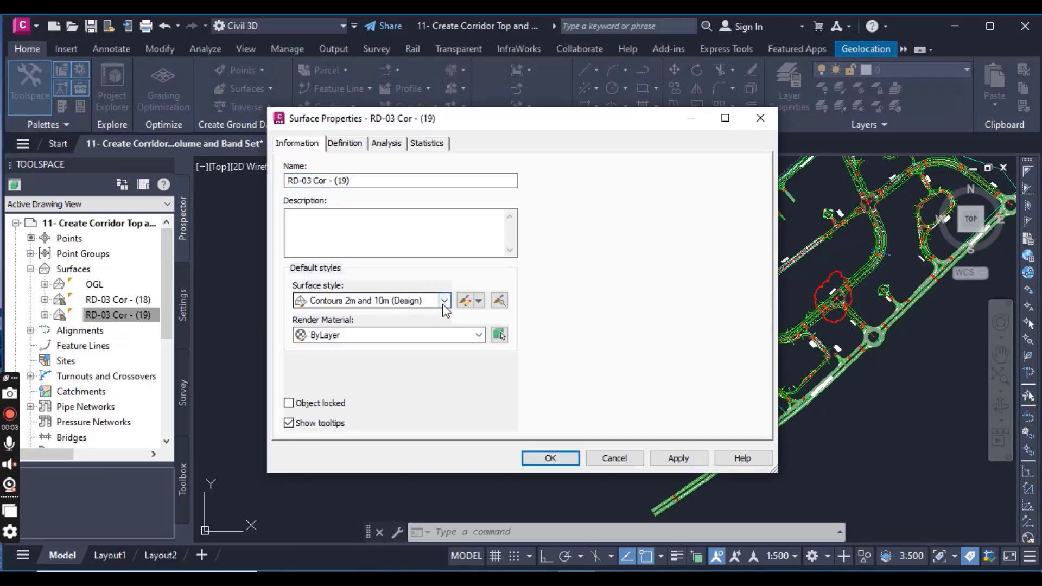
left_click(444, 301)
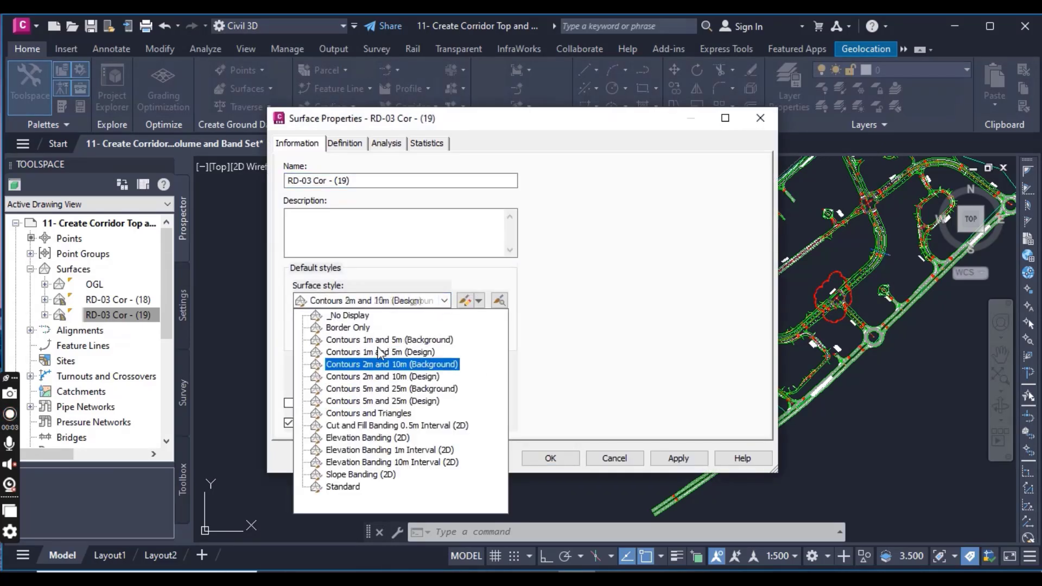
left_click(770, 118)
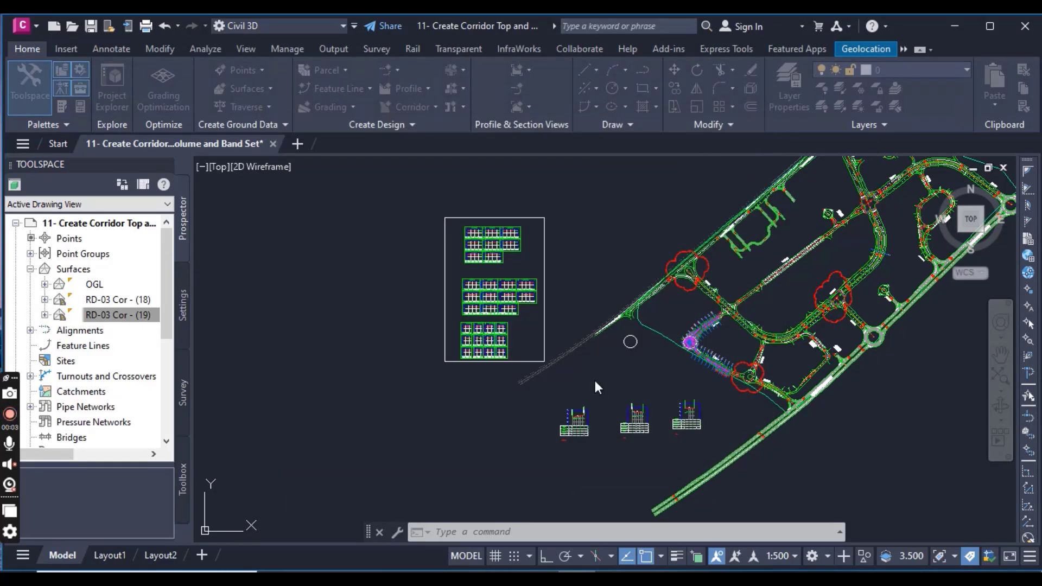
key("Escape")
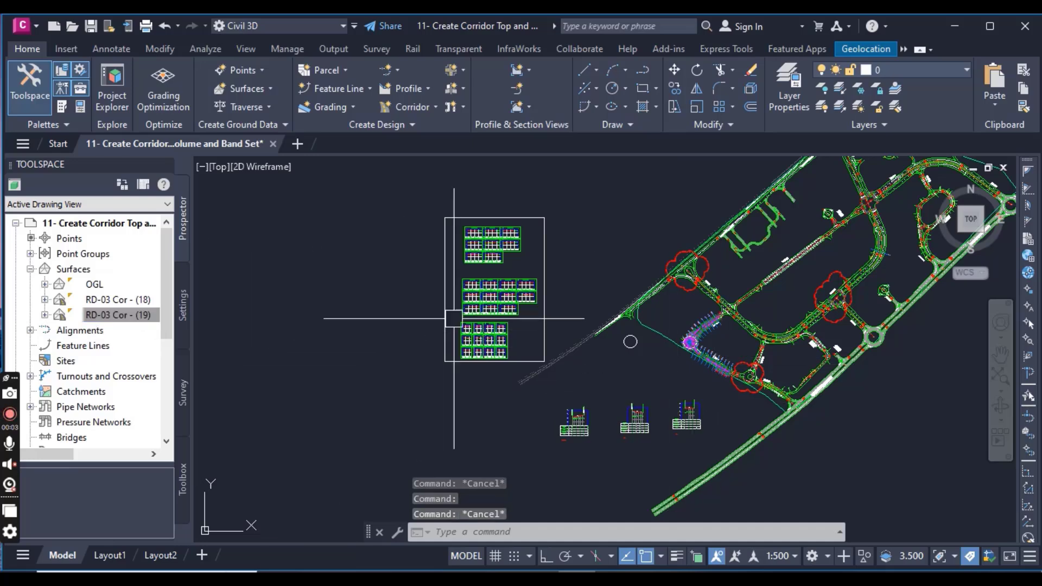
Select the 0+050.00 section view and add the remaining RD-03 corridor surface to the sampled sources of the RD-03 Sample group.
scroll(533, 346, "up", 5)
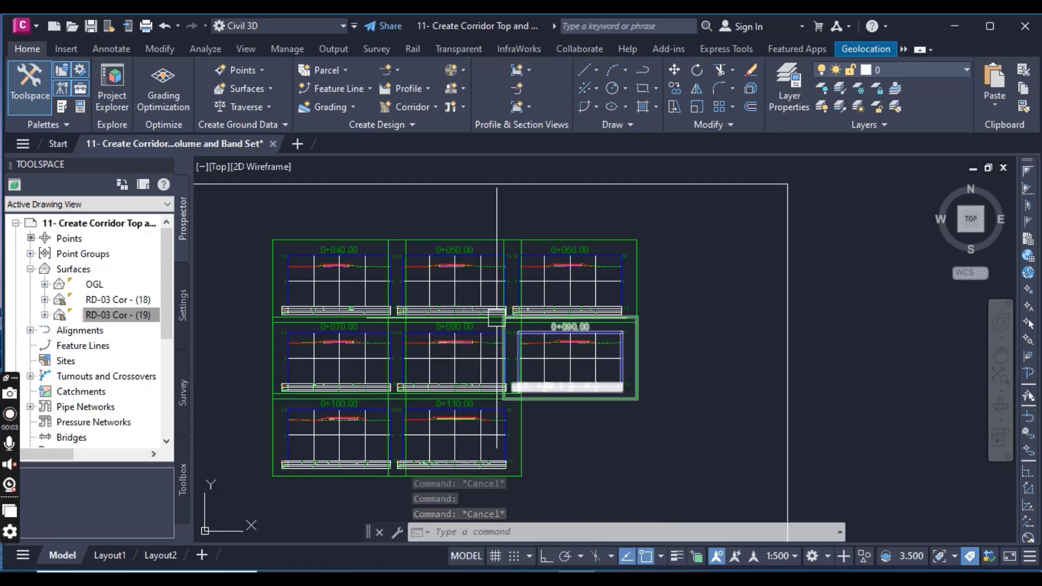
scroll(498, 312, "up", 3)
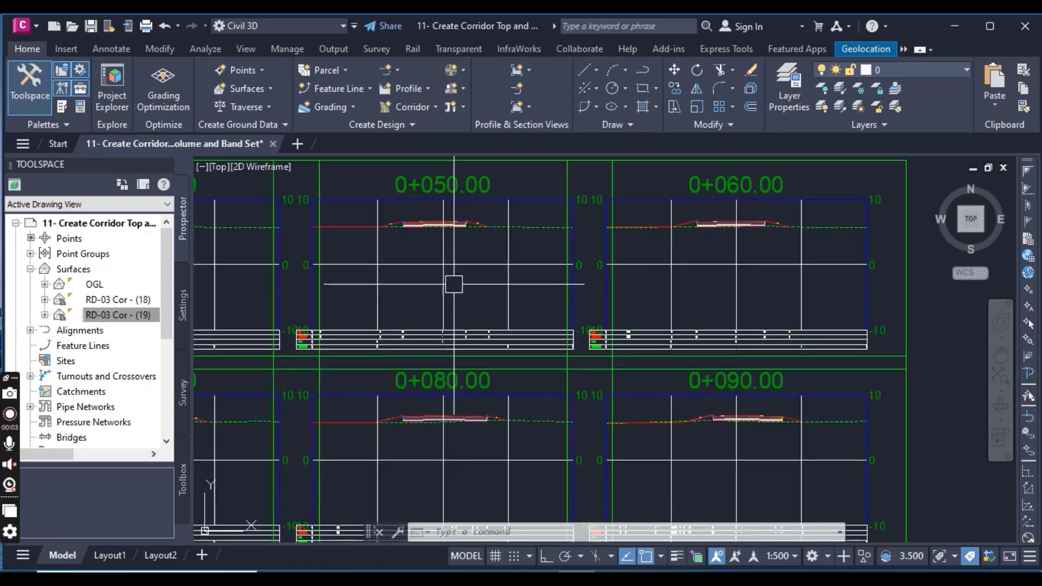
scroll(414, 289, "down", 2)
scroll(513, 305, "up", 2)
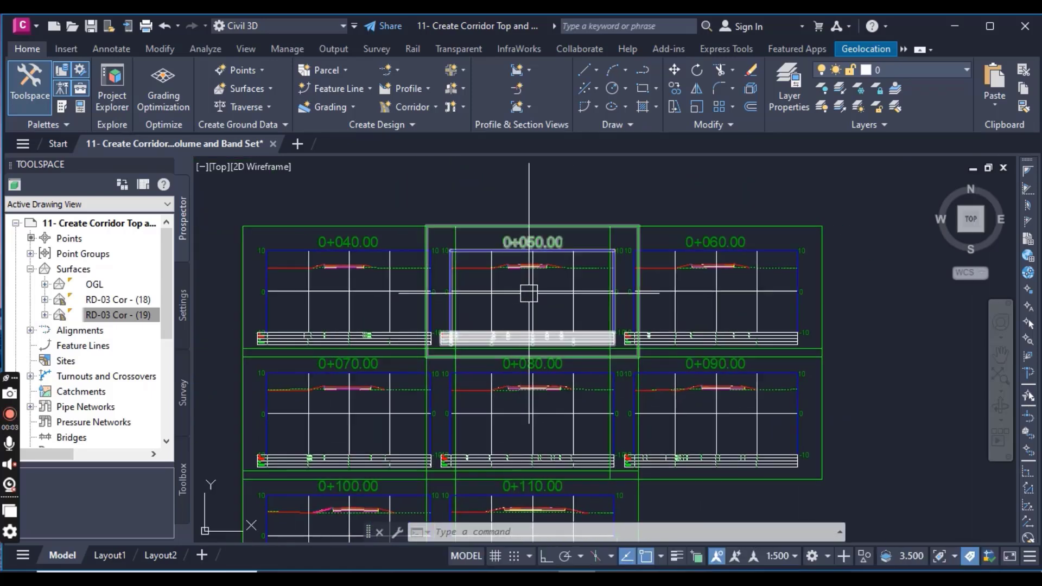
left_click(528, 293)
scroll(528, 293, "down", 5)
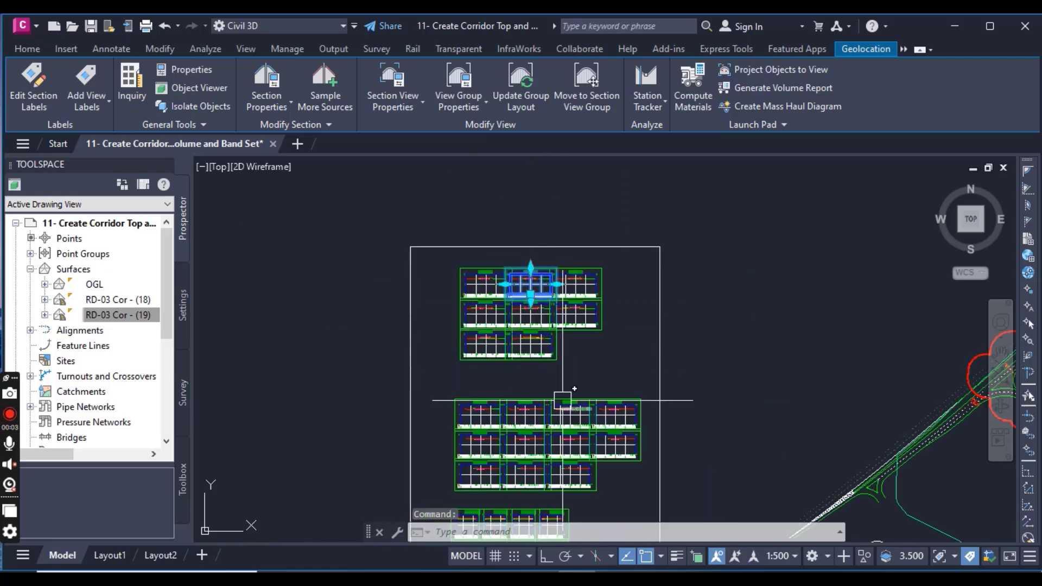
middle_click_drag(563, 400, 543, 294)
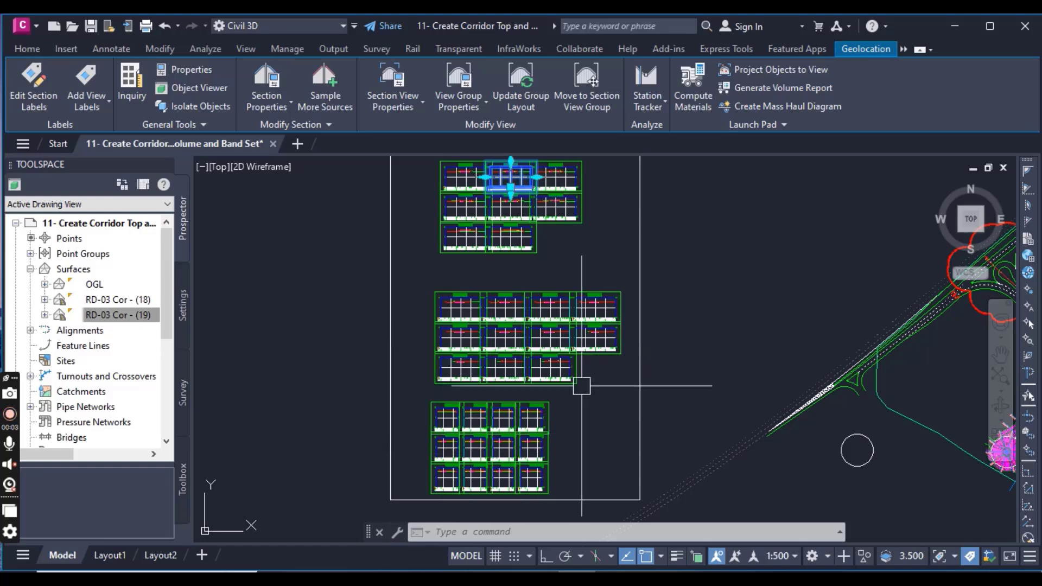
middle_click_drag(581, 373, 591, 427)
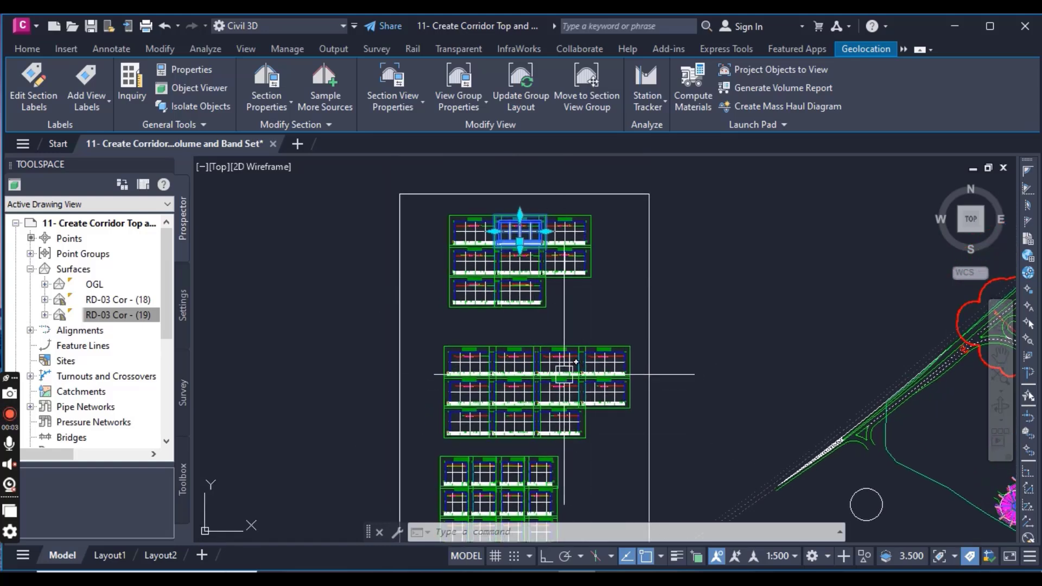
scroll(469, 233, "up", 5)
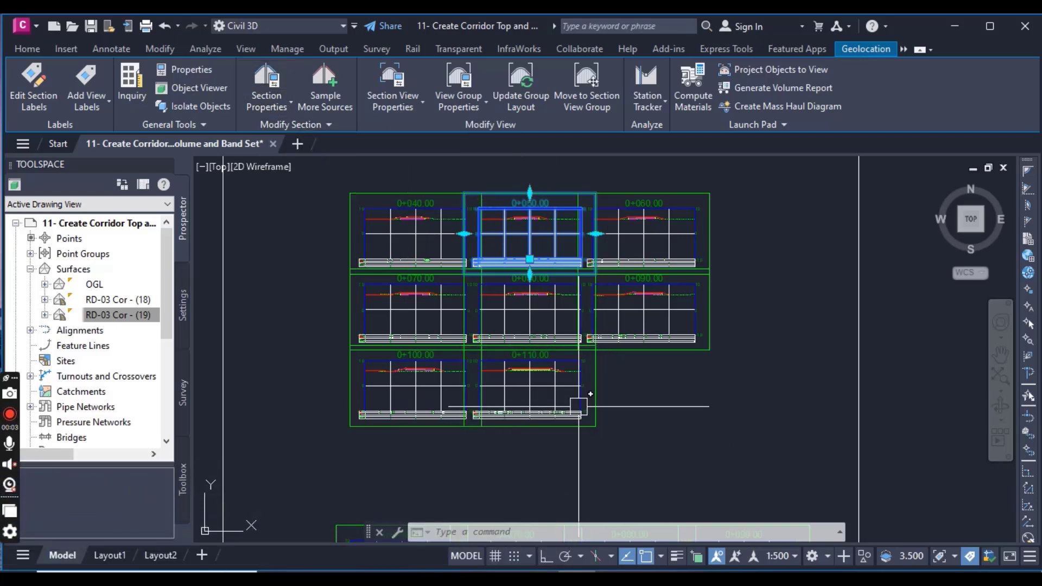
scroll(565, 401, "down", 4)
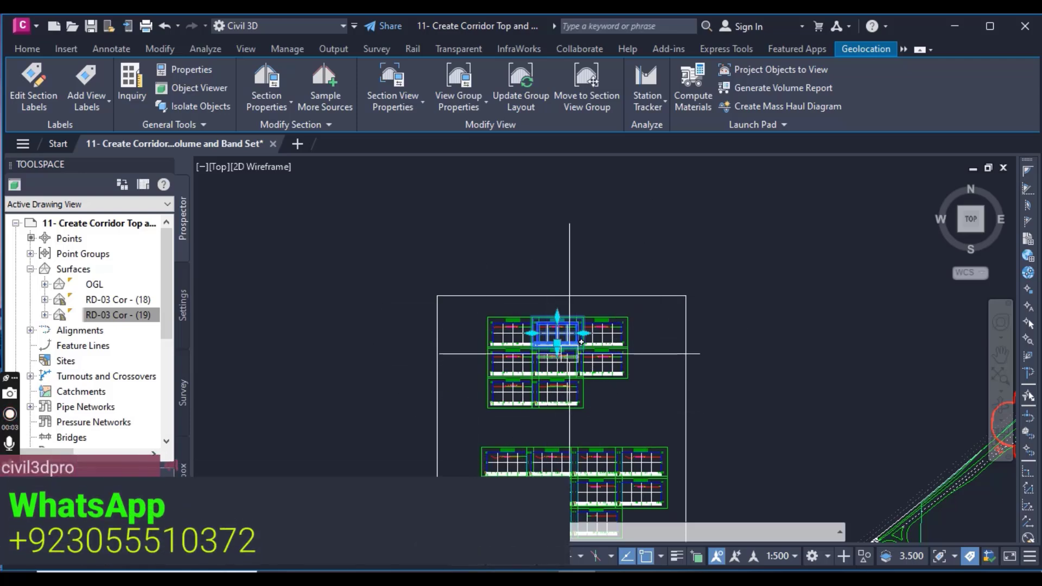
mouse_move(572, 352)
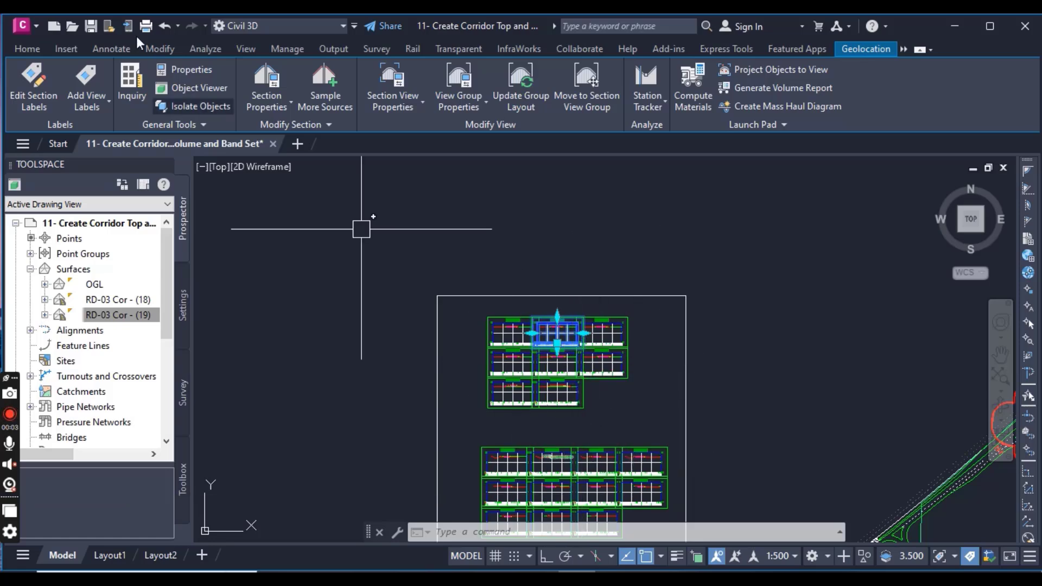
left_click(325, 106)
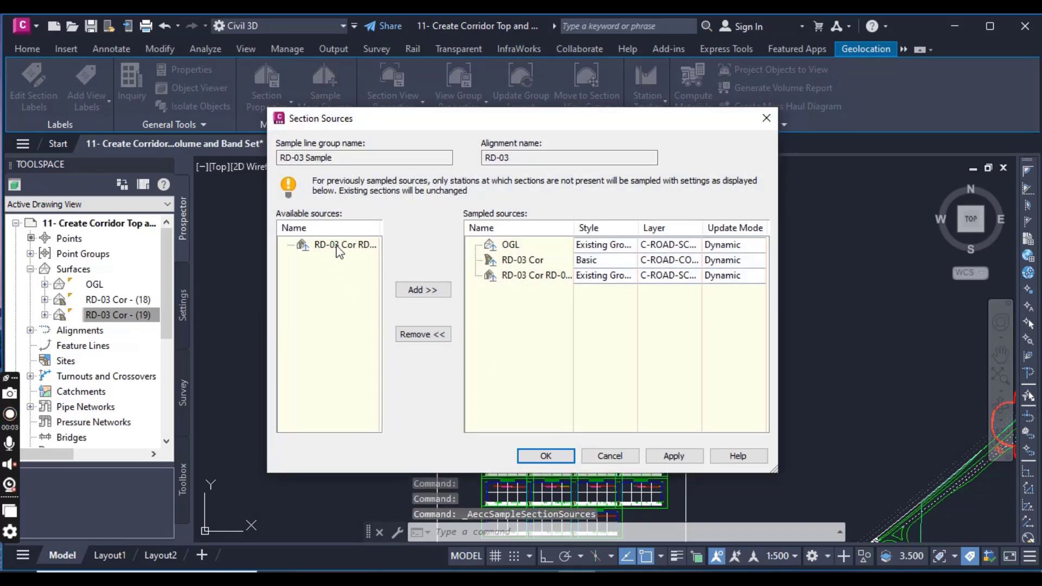
left_click_drag(339, 250, 569, 296)
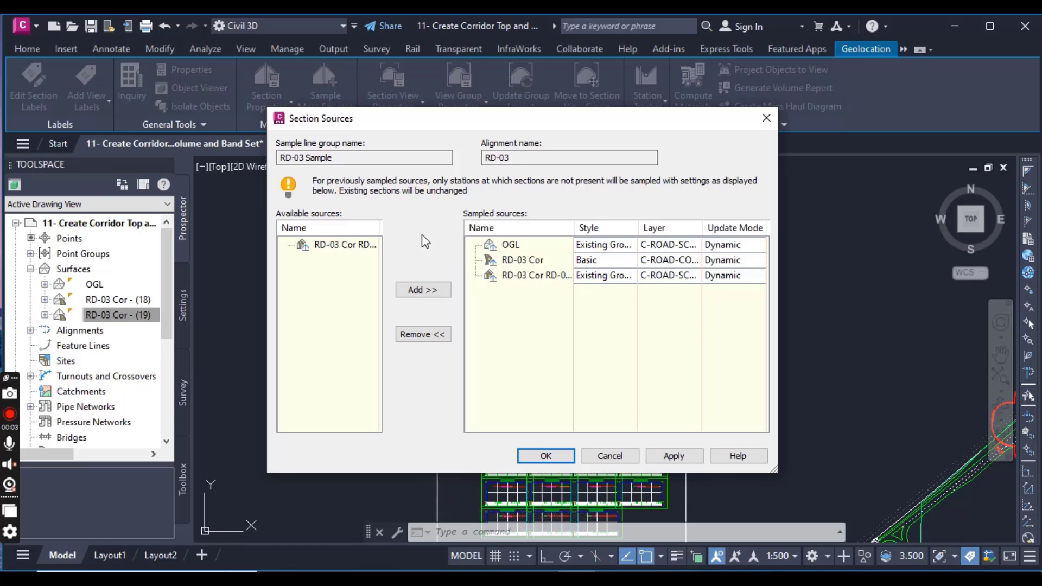
left_click(356, 250)
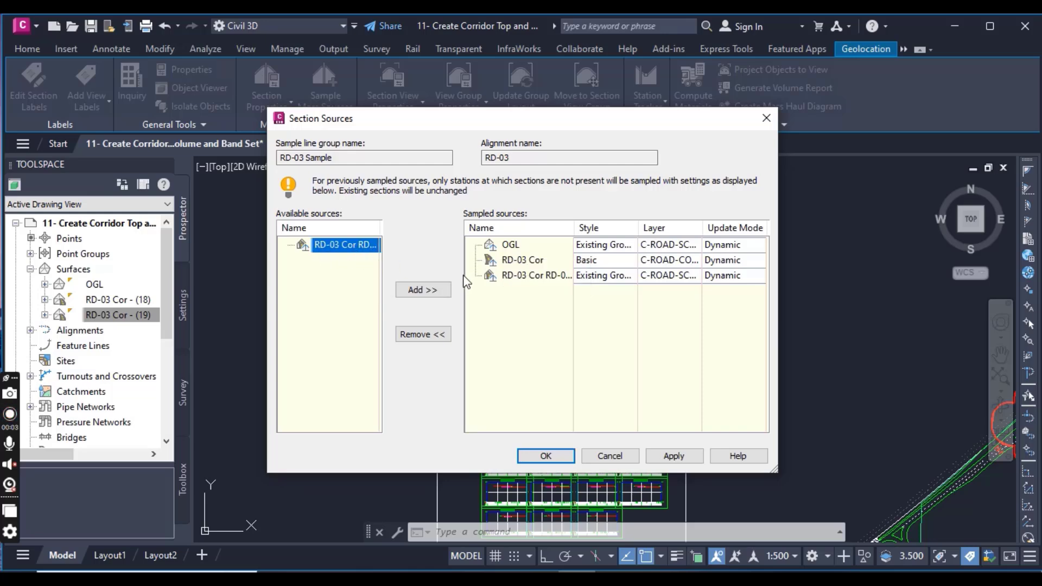
left_click(422, 291)
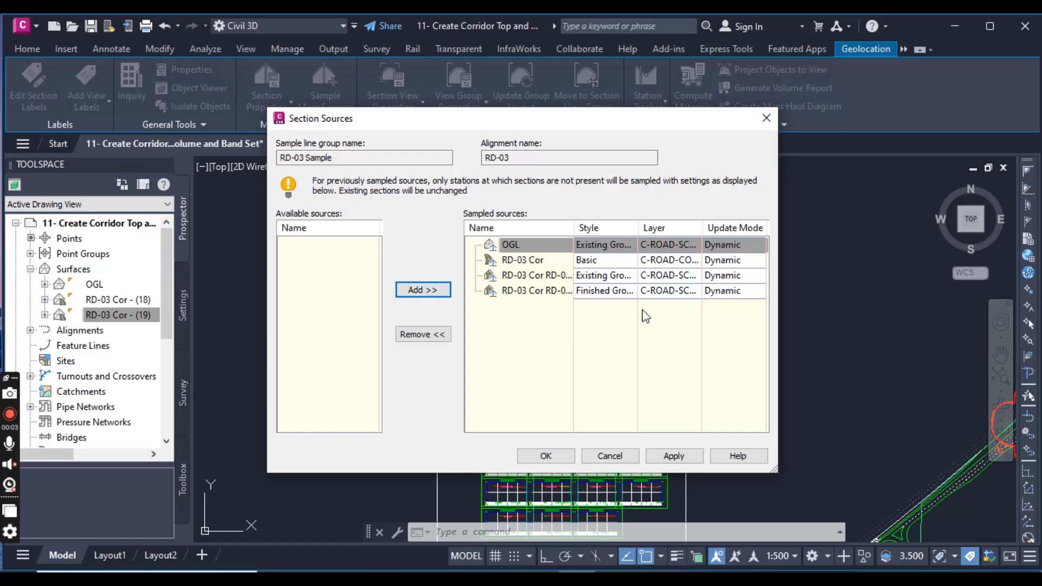
Set the section style of the previously sampled RD-03 corridor surface to Finished Ground and accept the section sources.
left_click(603, 275)
left_click(600, 288)
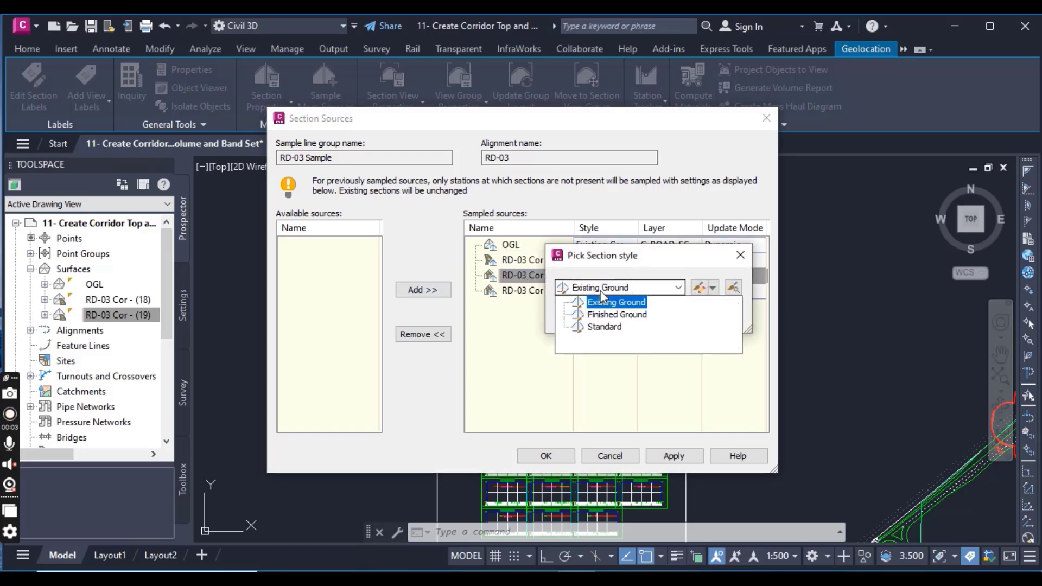
left_click(605, 314)
left_click(593, 315)
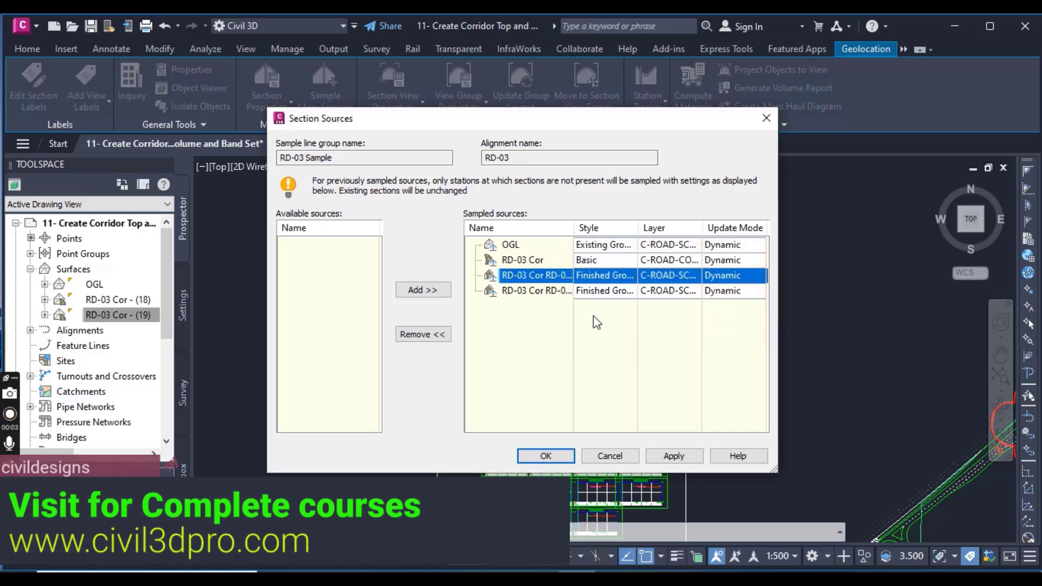
left_click(573, 453)
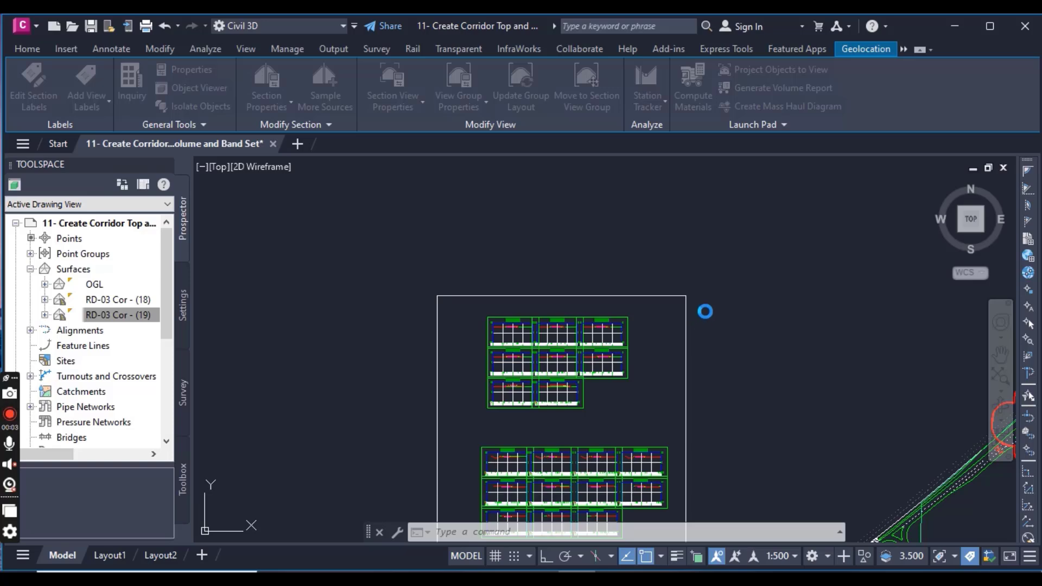
Examine the sampled top and datum surface lines in the section views at stations 0+050.00 and 0+080.00 of the first group.
scroll(558, 325, "up", 6)
key("Escape")
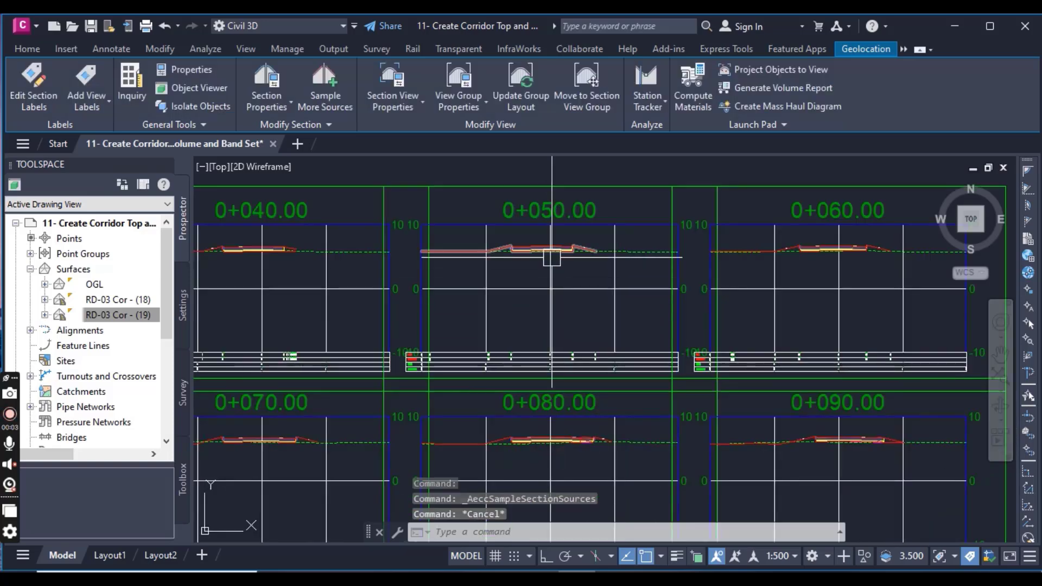
scroll(552, 257, "up", 5)
middle_click_drag(372, 305, 637, 531)
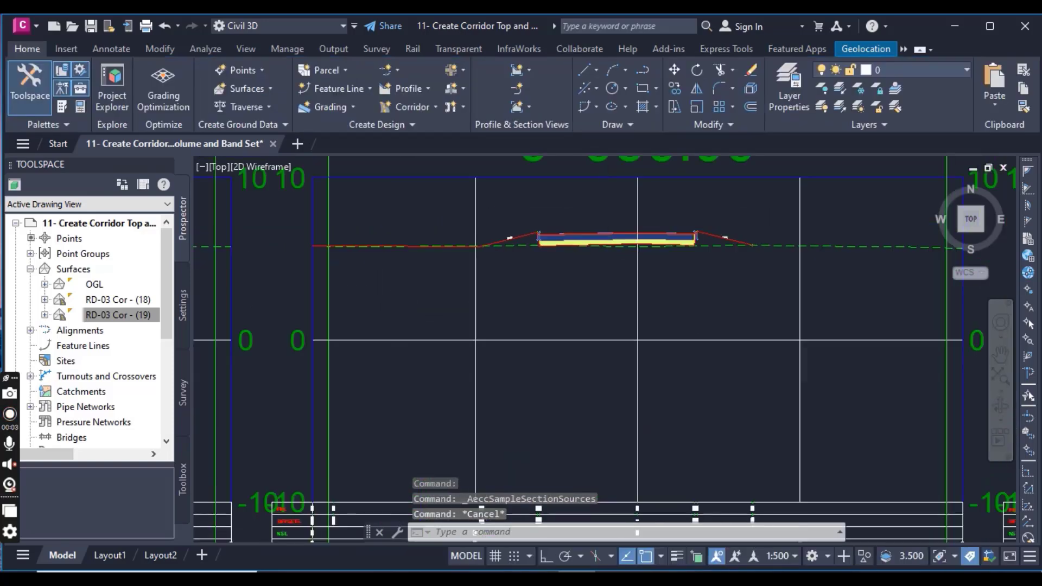
scroll(586, 263, "down", 5)
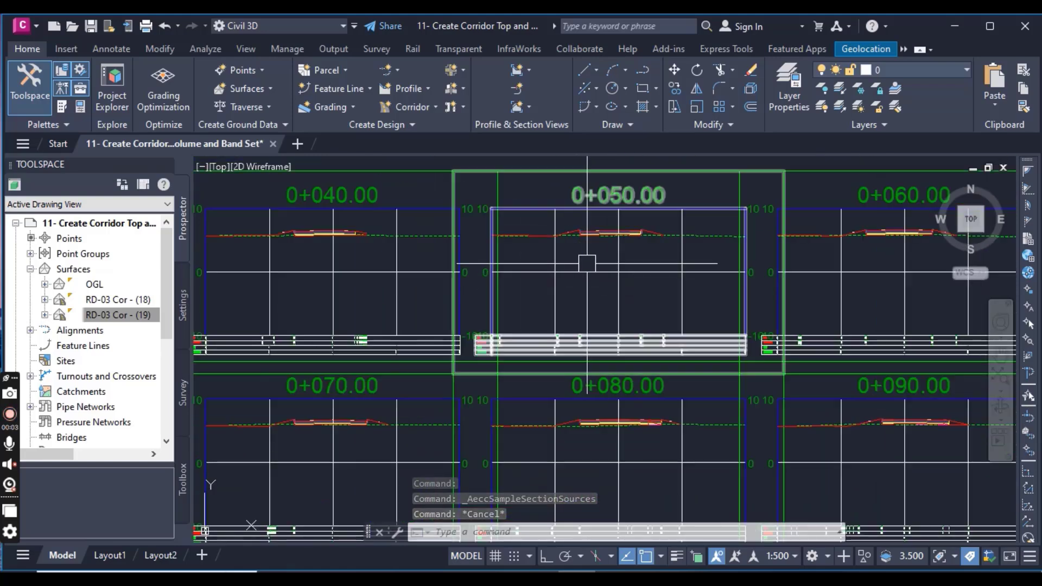
scroll(586, 263, "down", 3)
middle_click_drag(563, 314, 588, 275)
scroll(600, 284, "up", 6)
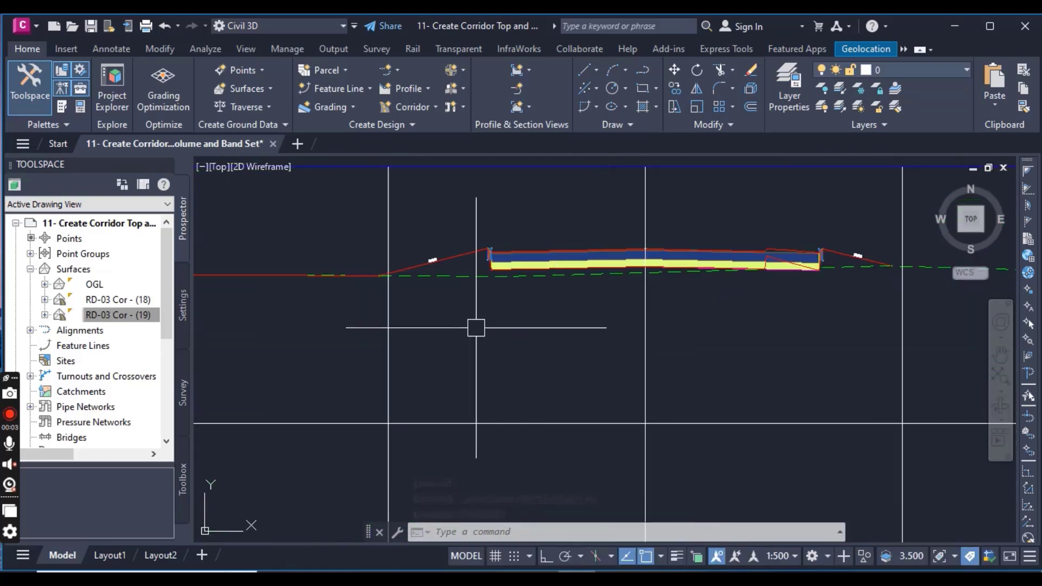
scroll(470, 279, "up", 4)
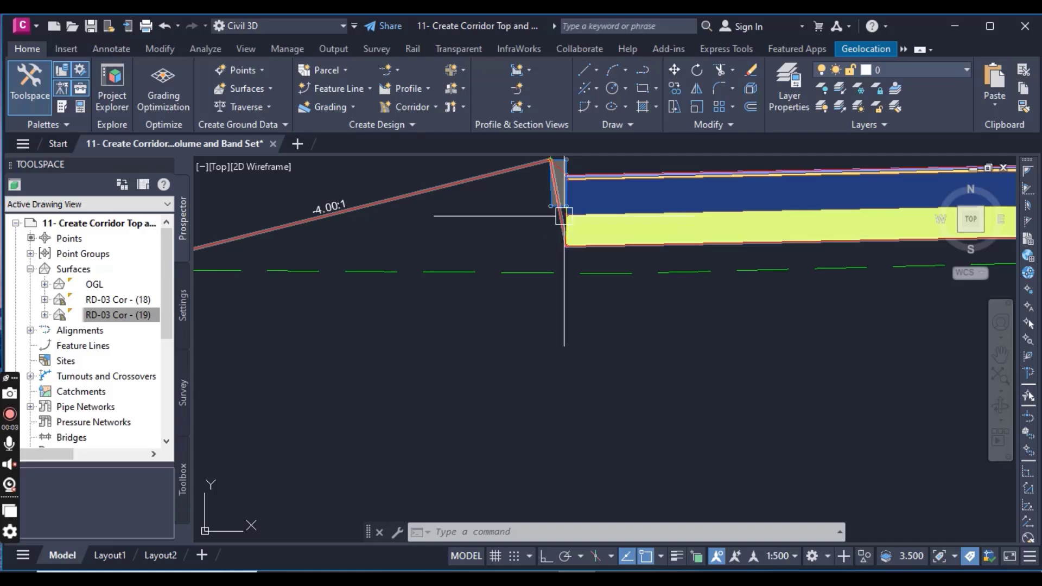
scroll(562, 217, "down", 6)
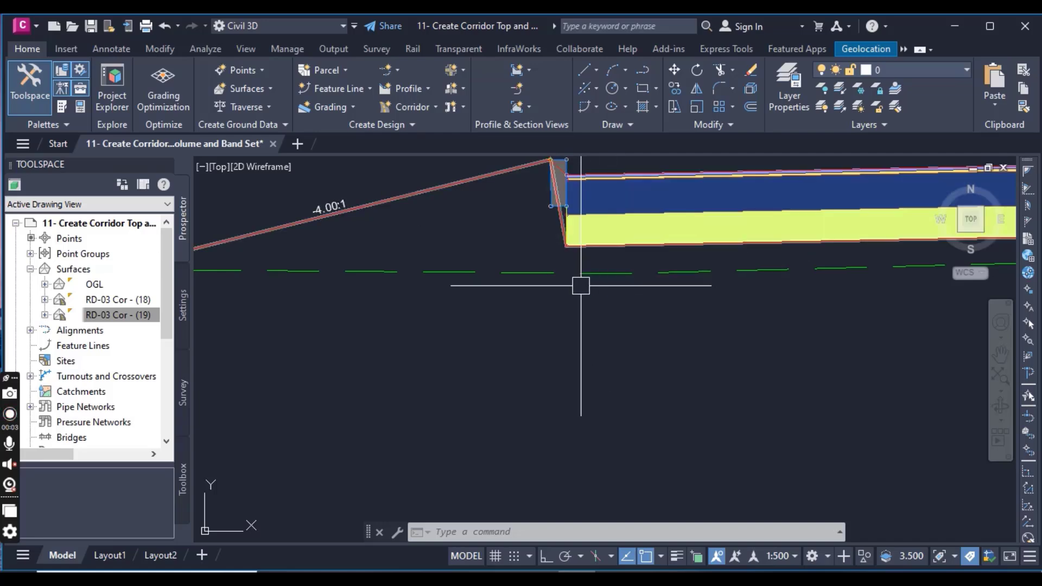
scroll(678, 300, "up", 5)
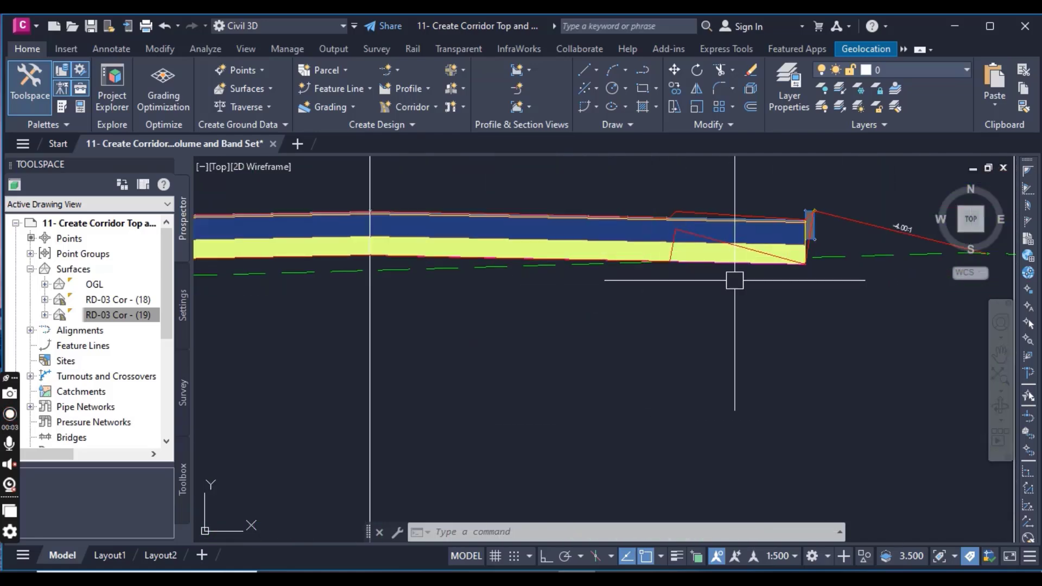
scroll(689, 255, "down", 8)
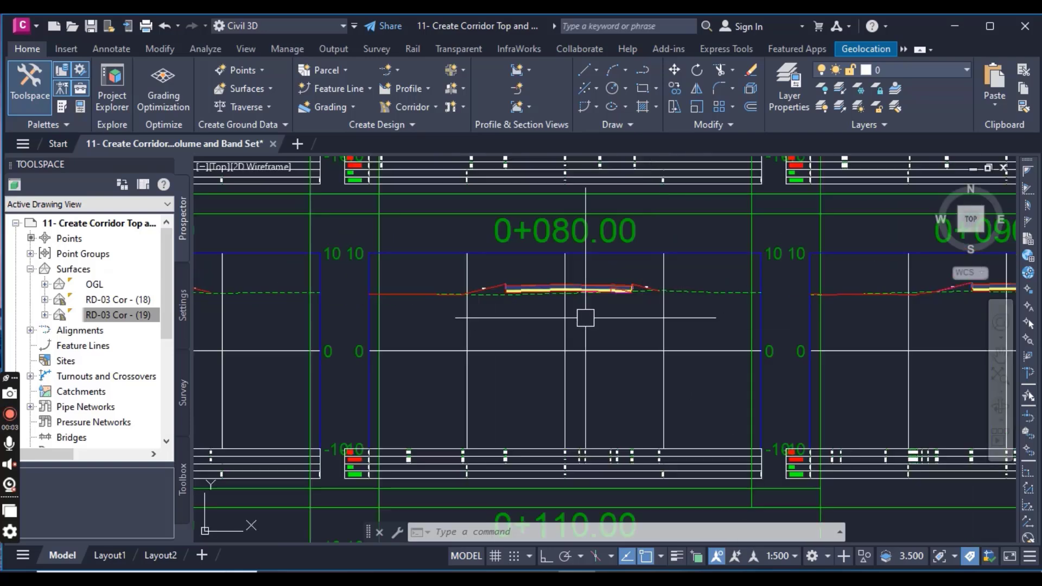
scroll(625, 339, "down", 4)
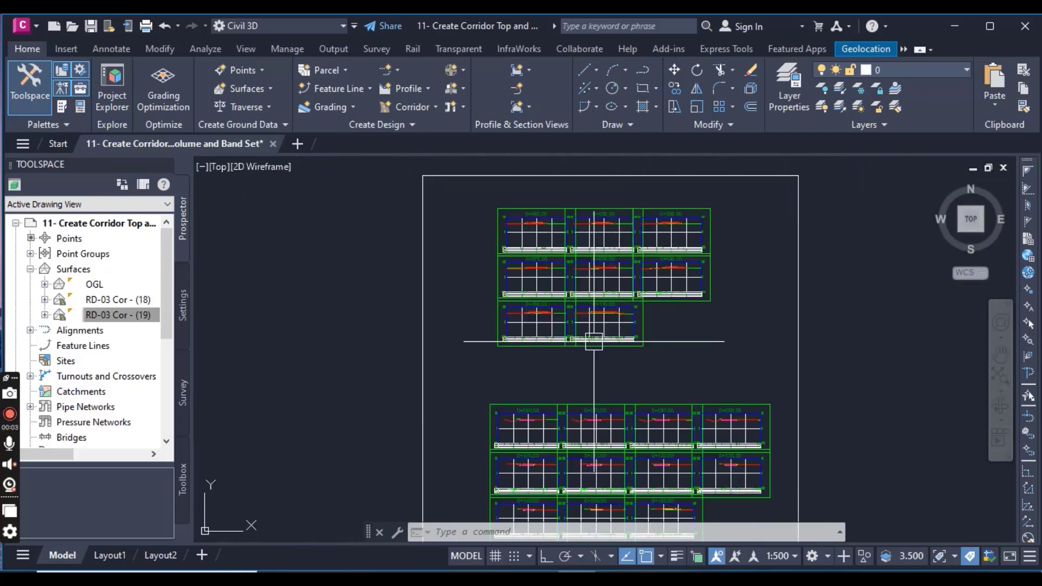
Examine the surface lines and daylight slopes in the second section view group, around station 0+070.00.
scroll(617, 387, "up", 10)
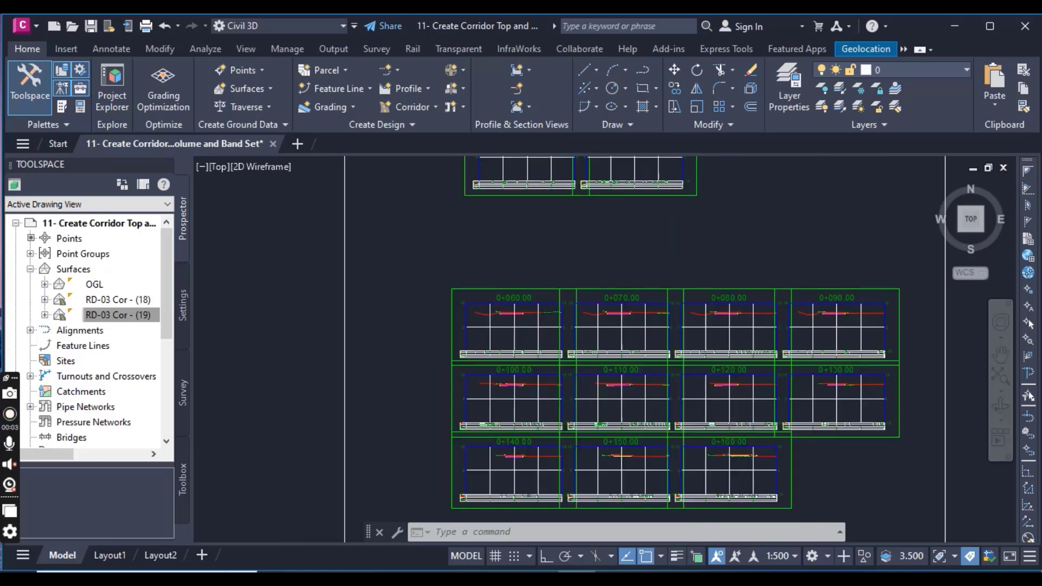
scroll(651, 312, "up", 6)
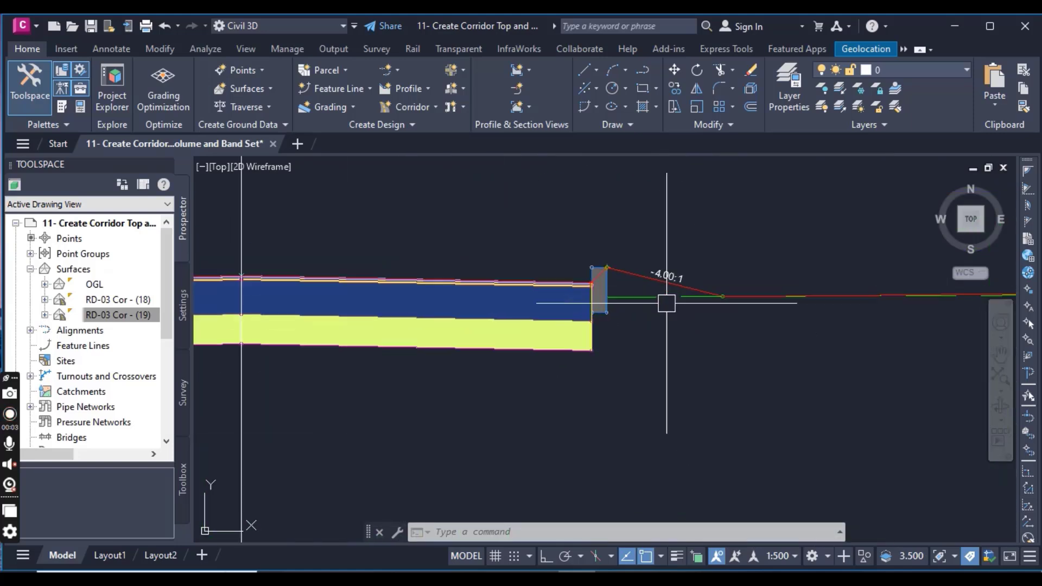
scroll(597, 326, "down", 5)
scroll(579, 345, "down", 5)
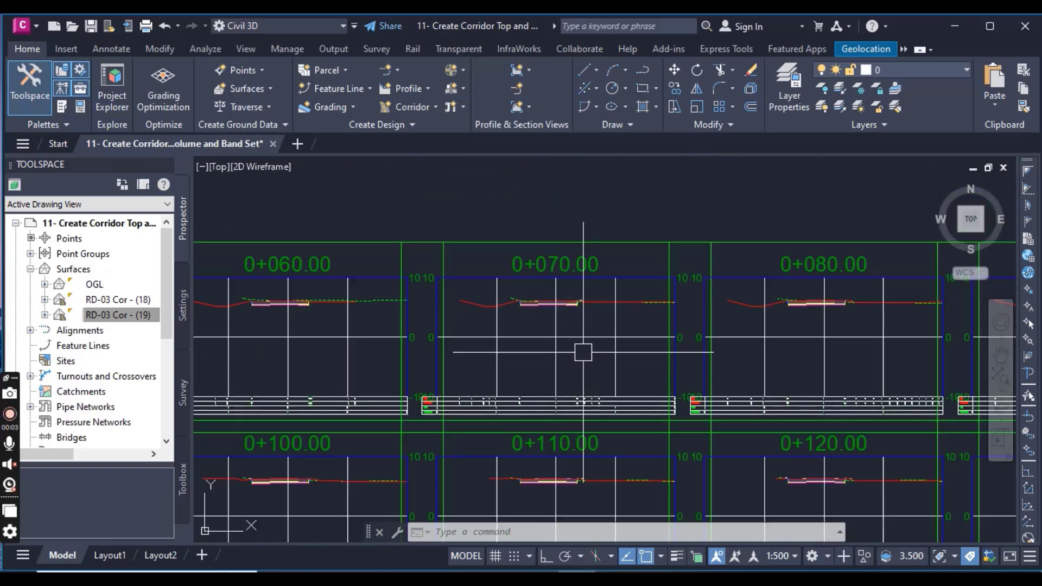
left_click(554, 354)
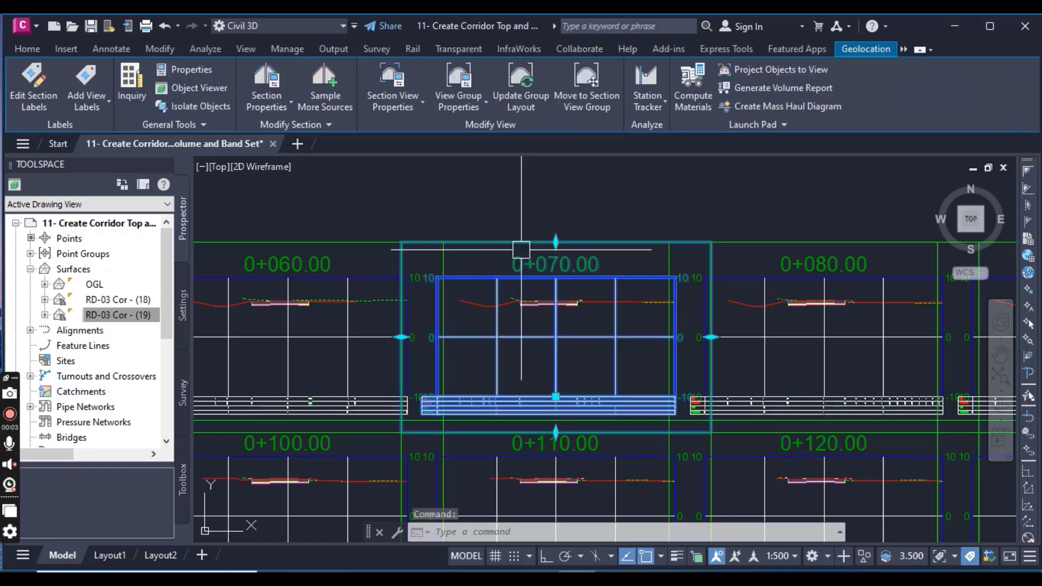
scroll(542, 271, "down", 6)
key("Escape")
key("Escape")
scroll(551, 278, "down", 5)
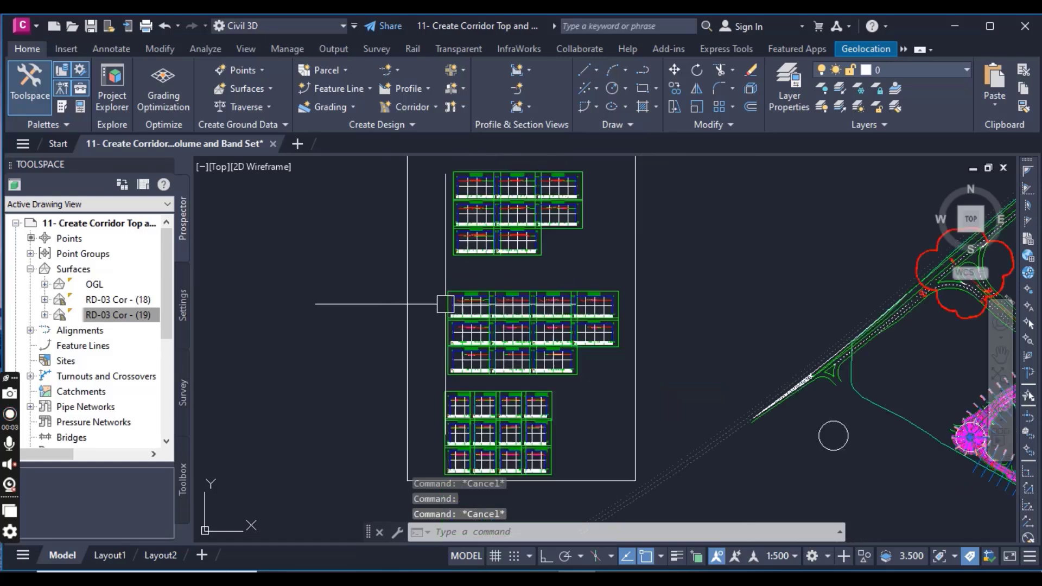
Select the RD-03 corridor at the roundabout and open the surface settings in its corridor properties.
right_click(102, 317)
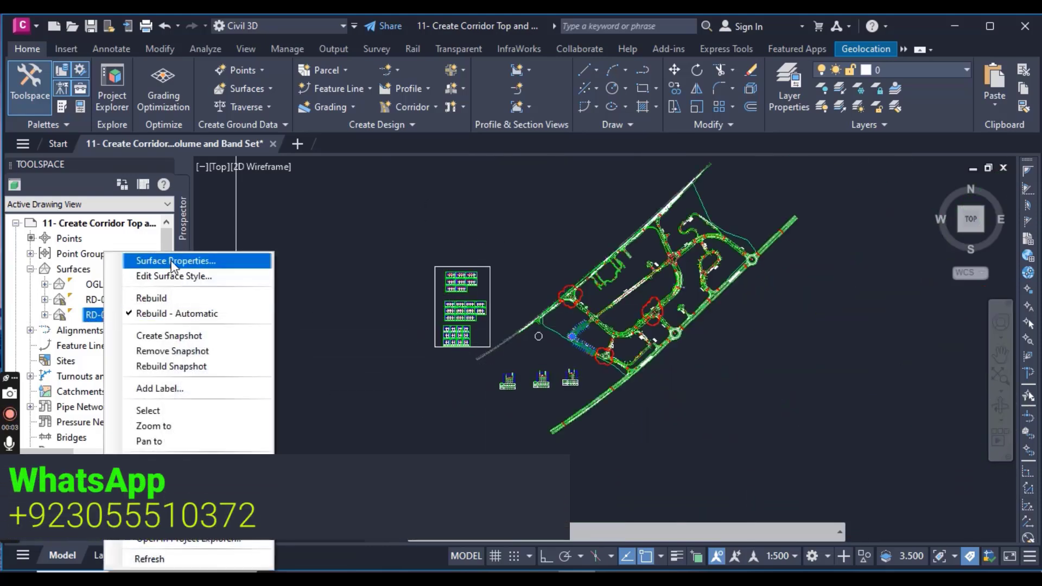
left_click(334, 218)
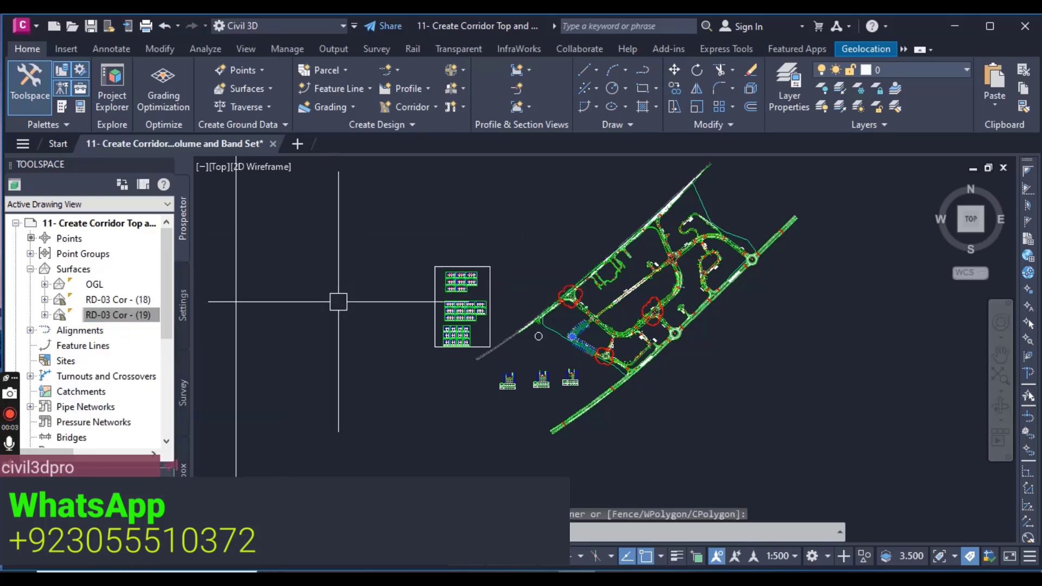
scroll(596, 350, "up", 10)
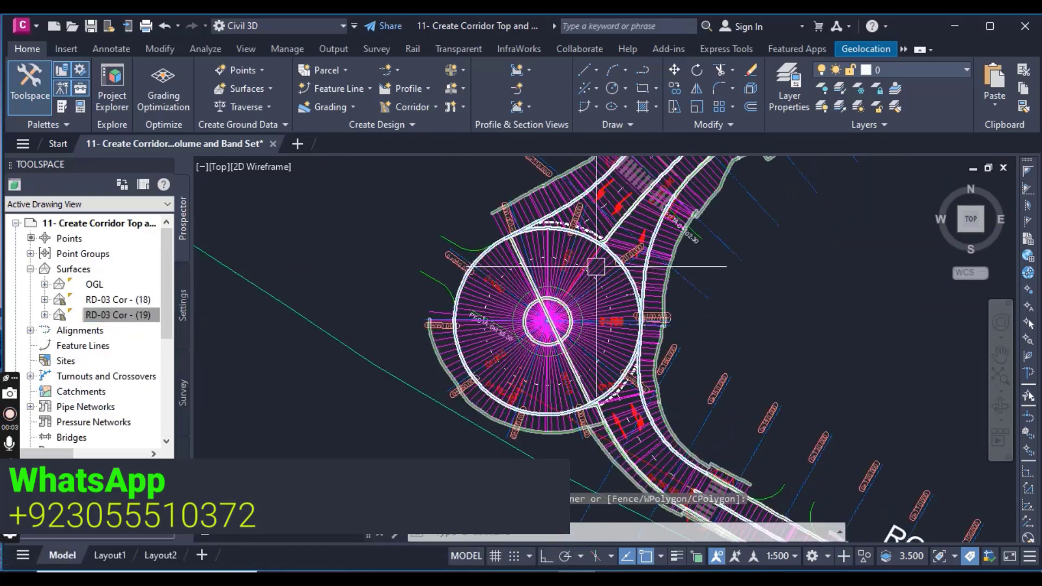
scroll(595, 267, "up", 4)
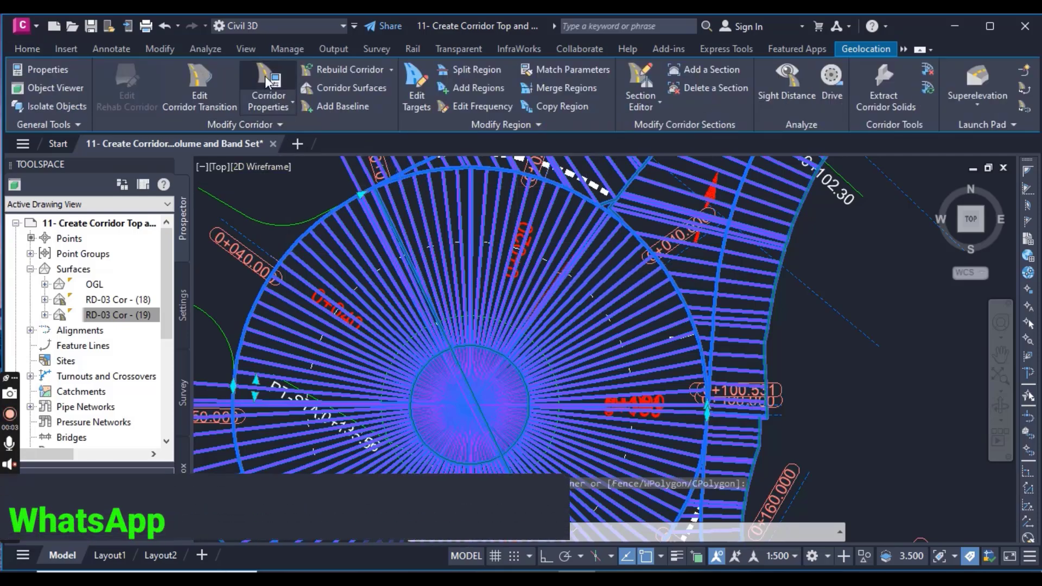
left_click(268, 89)
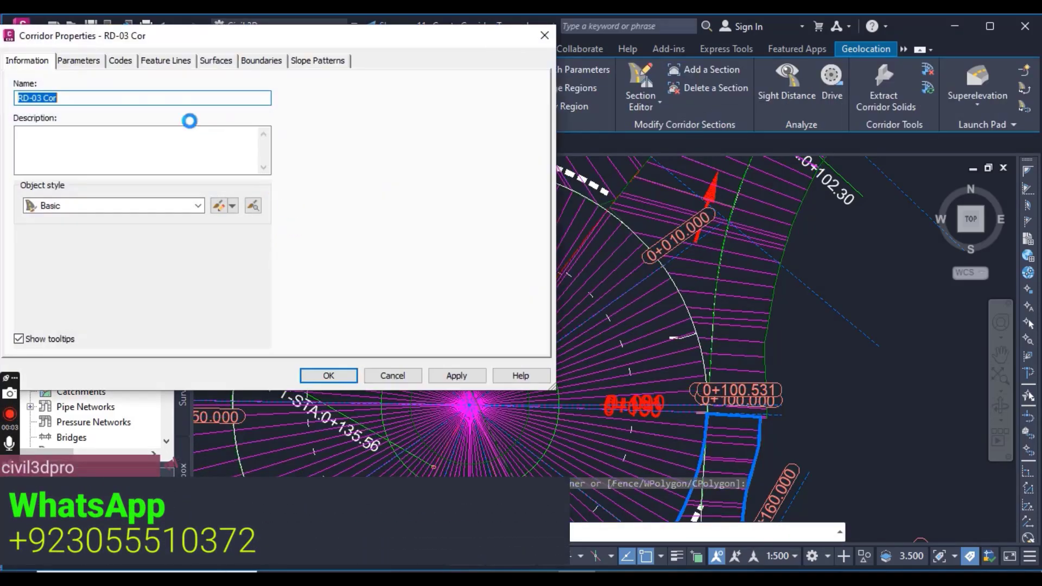
left_click(224, 64)
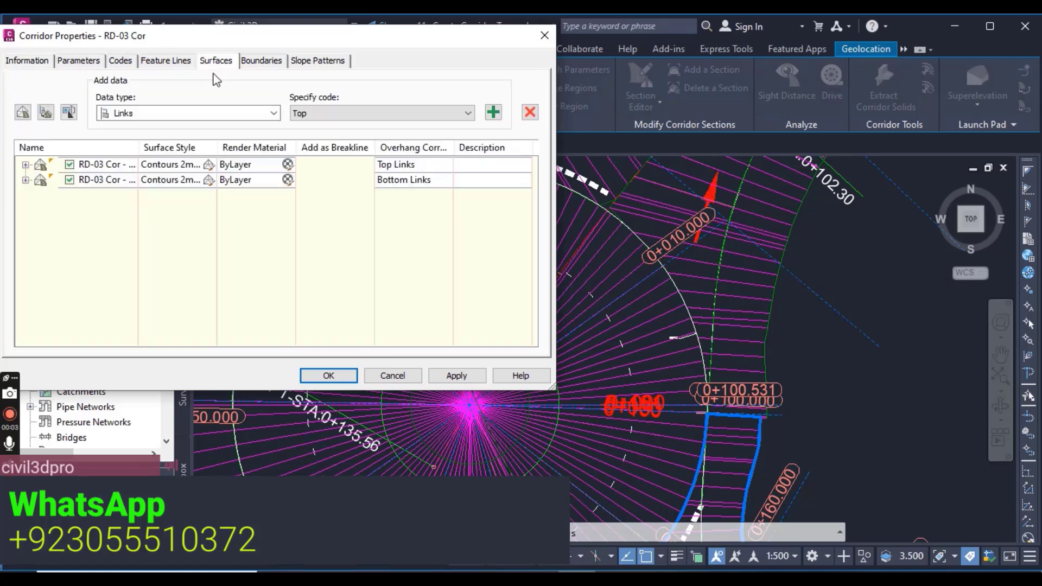
Rename the corridor surface with Top Links overhang correction to TOP and the Bottom Links one to Datum, and accept the properties.
left_click(26, 164)
left_click(114, 168)
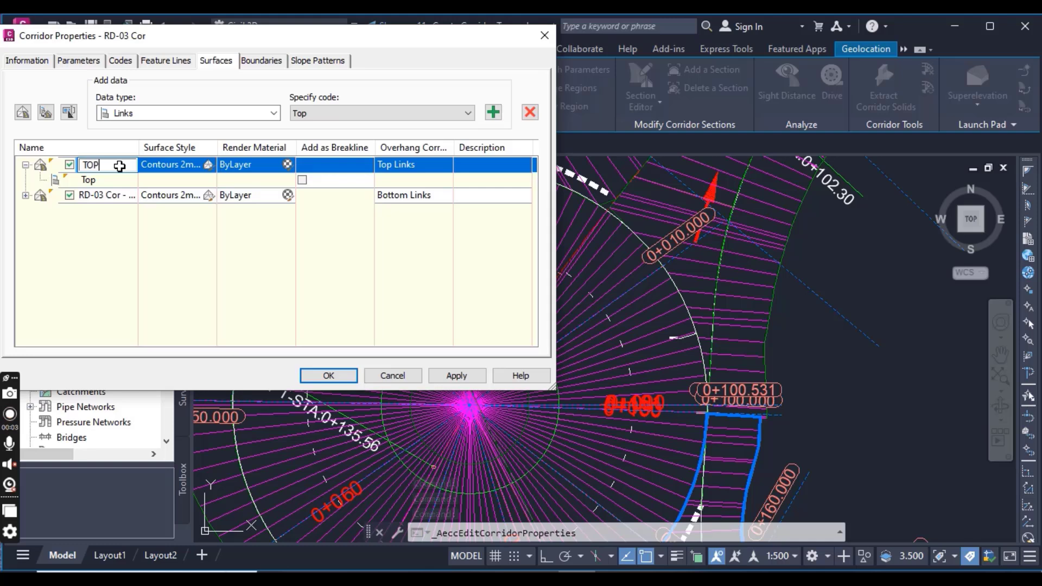
left_click(112, 195)
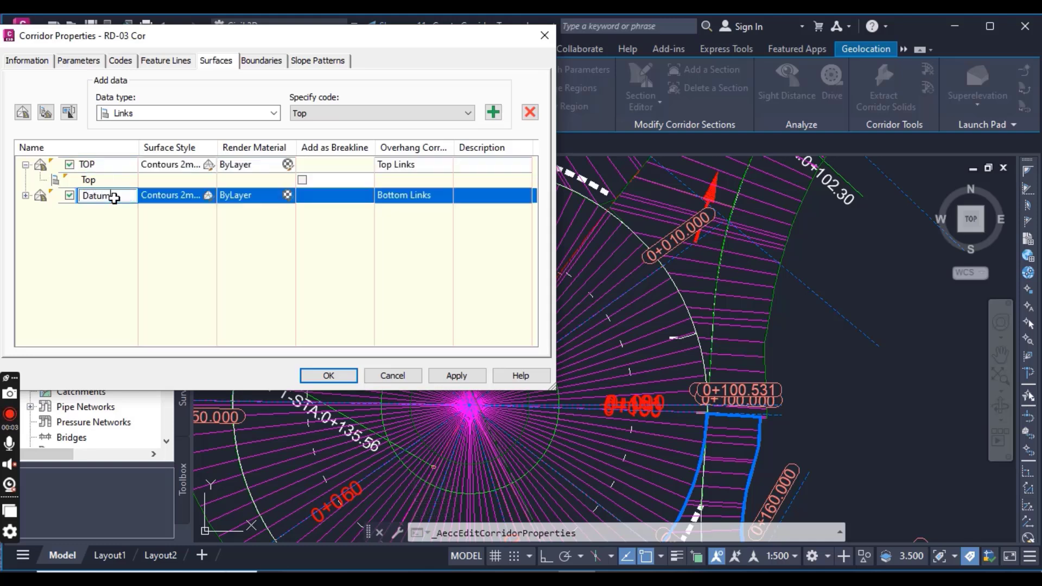
left_click(328, 376)
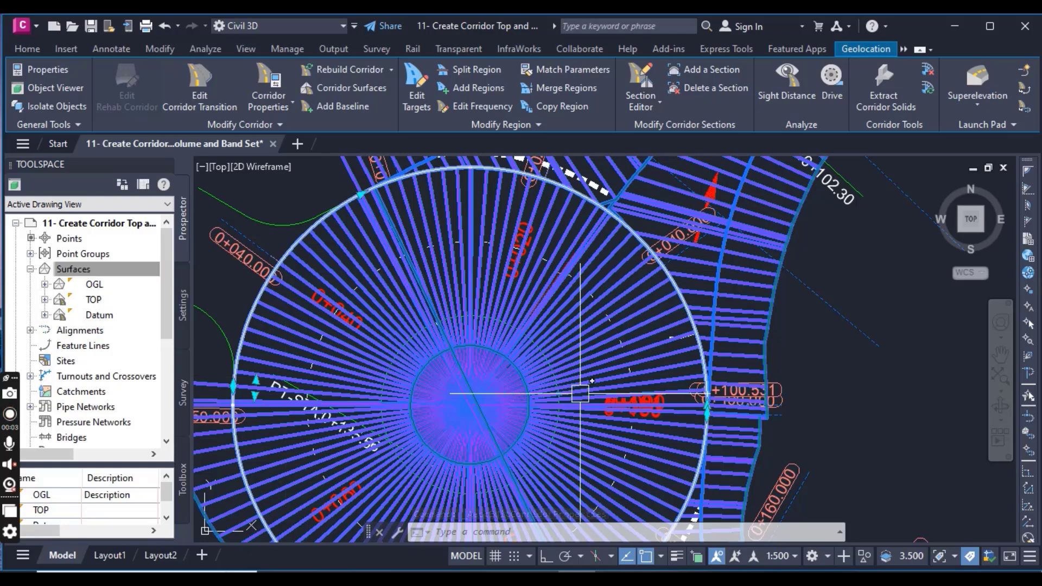
scroll(466, 374, "down", 5)
key("Escape")
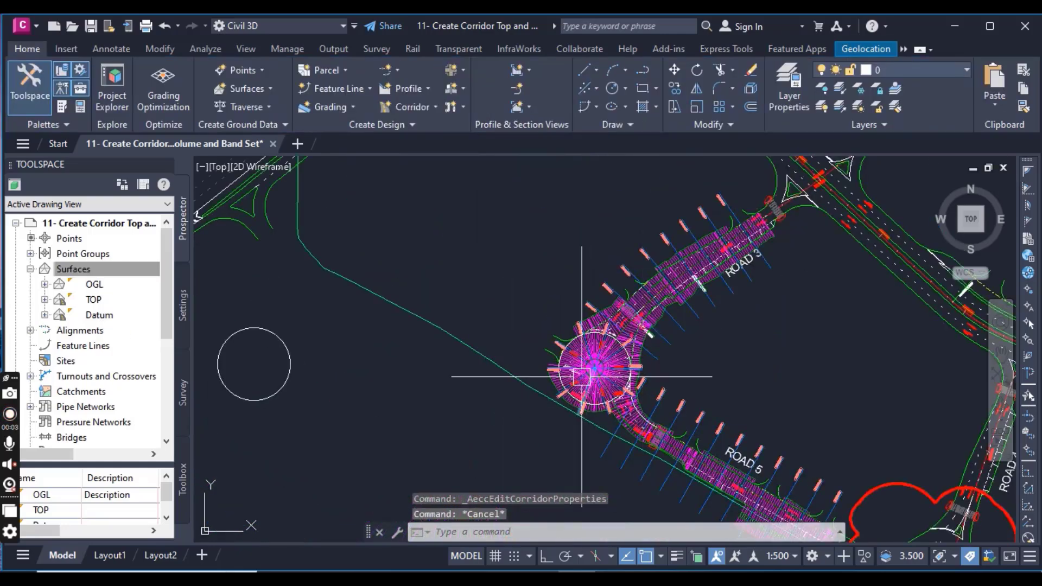
Select the 0+070.00 section view in the middle group and add RD-03 Cor Datum to the sampled sources of RD-05 Sample.
scroll(599, 372, "down", 3)
scroll(757, 416, "down", 3)
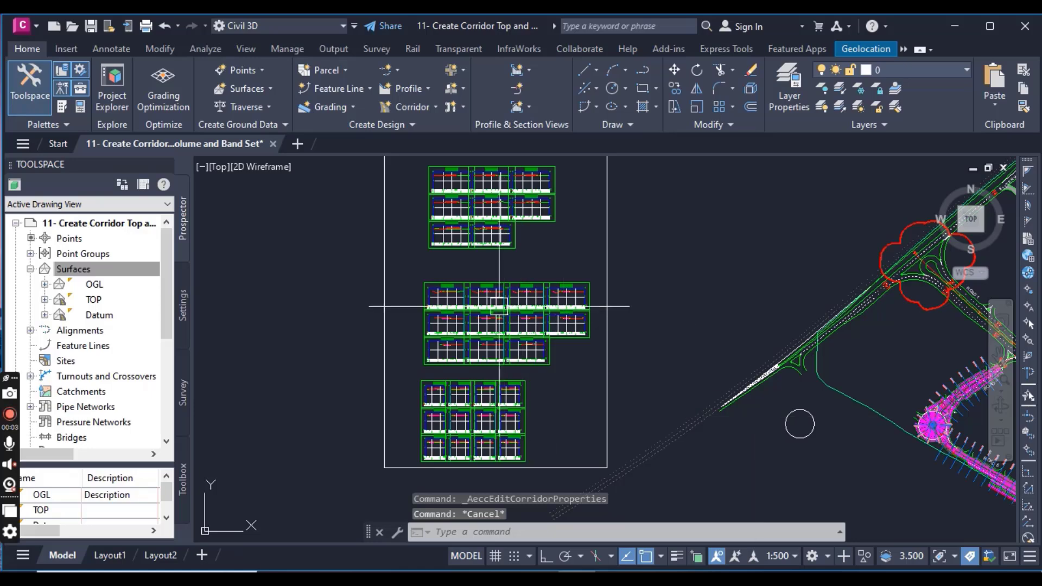
scroll(499, 284, "up", 6)
left_click(475, 273)
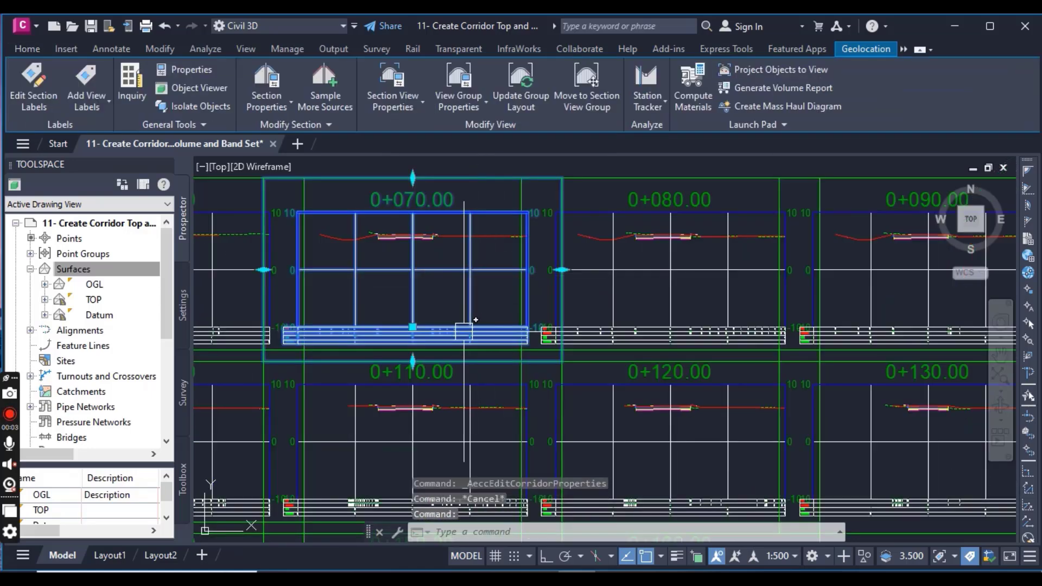
scroll(444, 265, "down", 5)
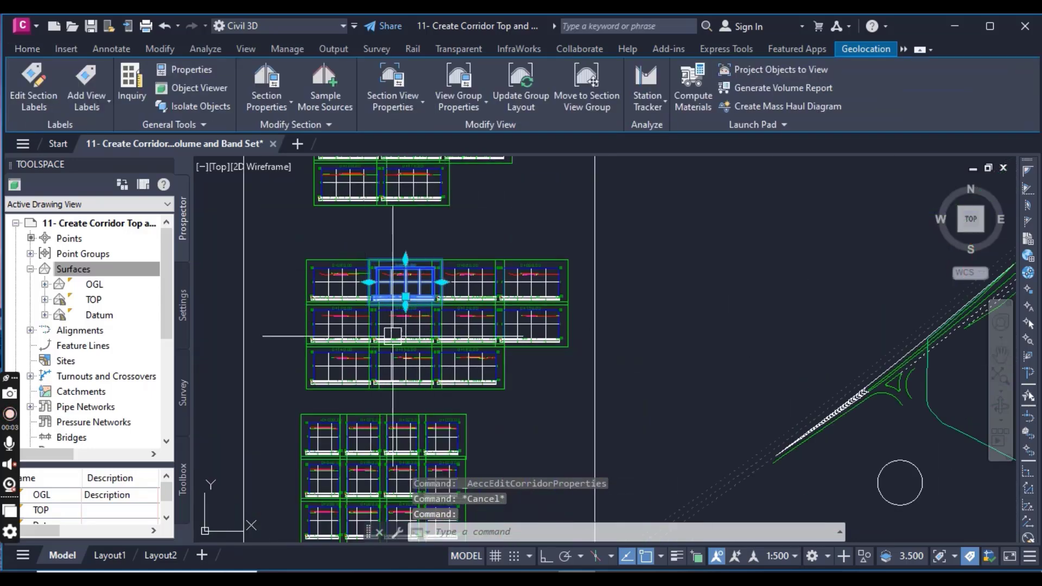
left_click(317, 96)
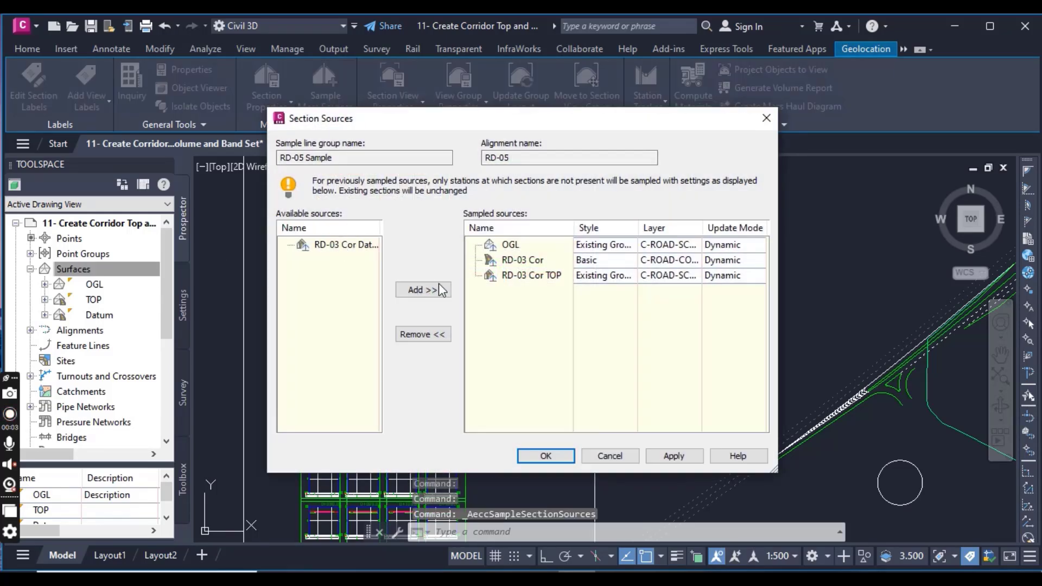
left_click(336, 250)
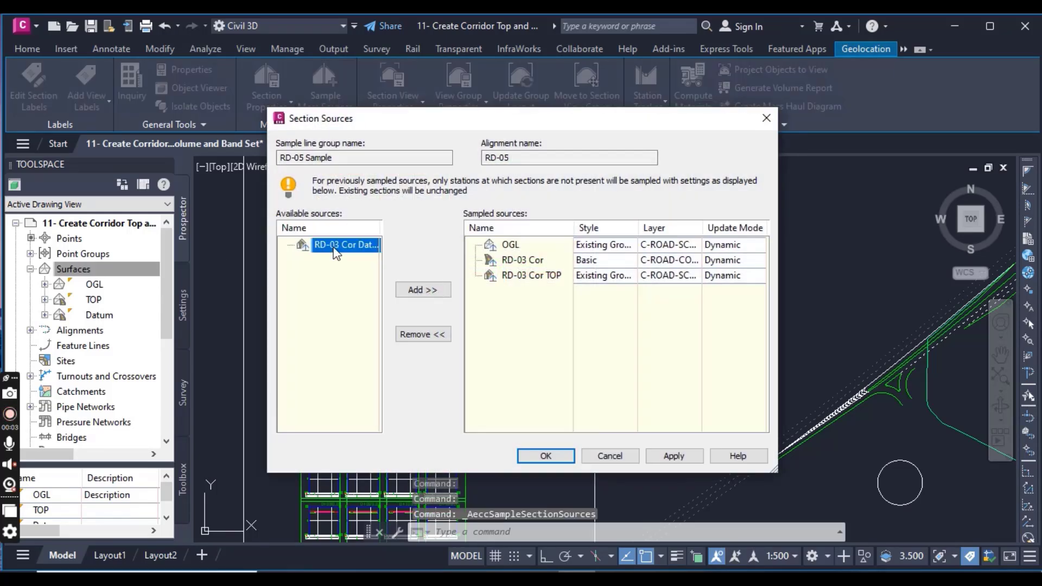
left_click(423, 289)
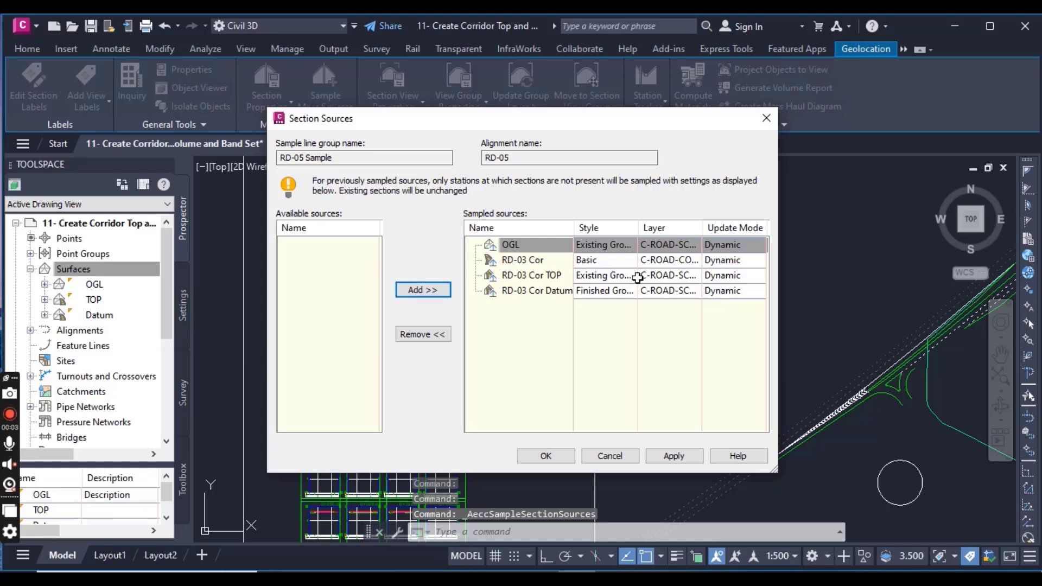
Set the section style of the sampled RD-03 Cor TOP surface to Finished Ground in the RD-05 Sample sources.
left_click(608, 291)
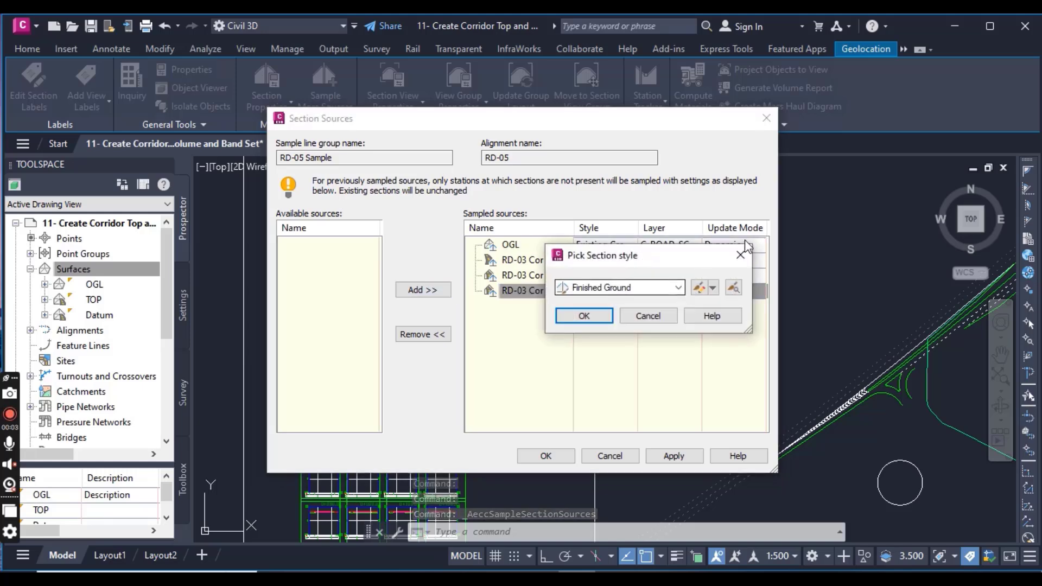
left_click(740, 255)
left_click(617, 276)
left_click(607, 292)
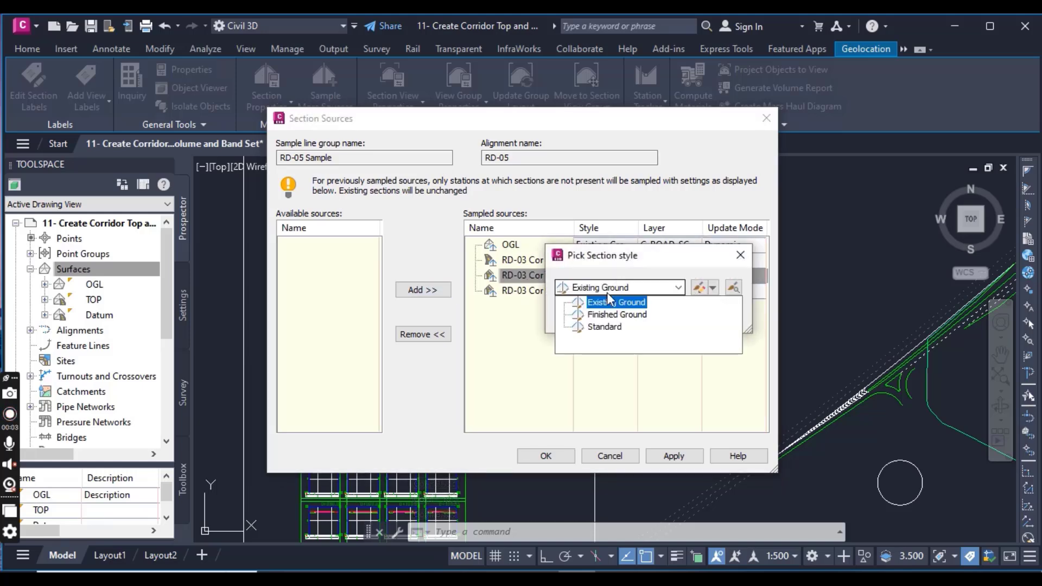
left_click(611, 315)
left_click(592, 317)
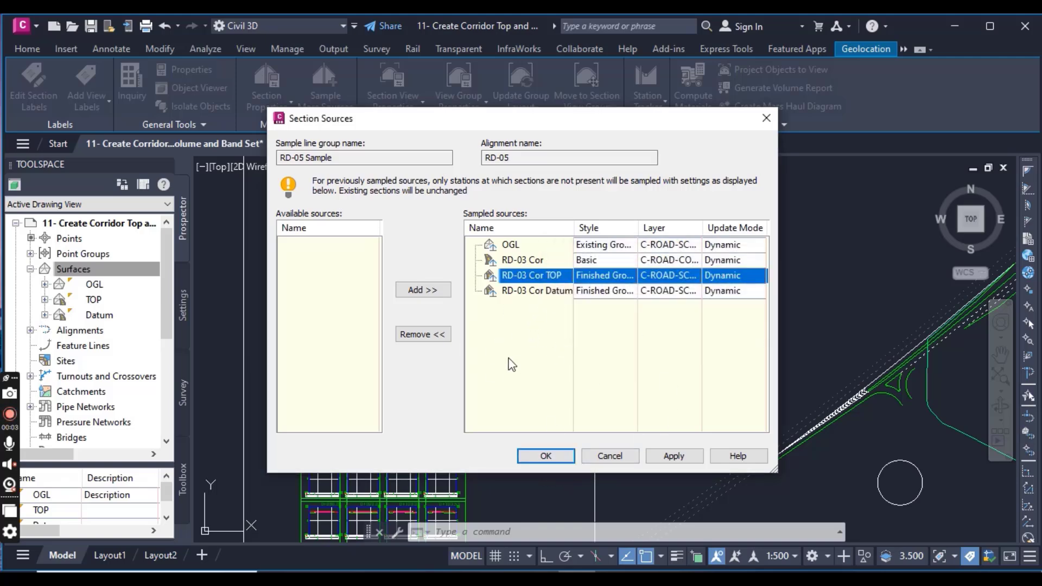
Remove RD-03 Cor TOP from the RD-05 Sample sources, accept, and check the surface line in the 0+080.00 section view.
left_click(547, 295)
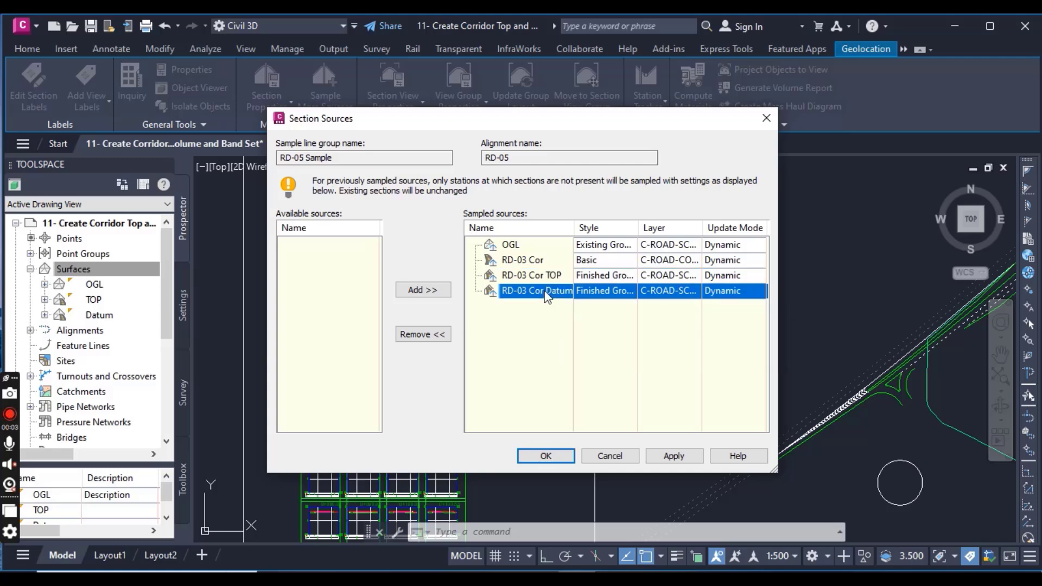
left_click(543, 275)
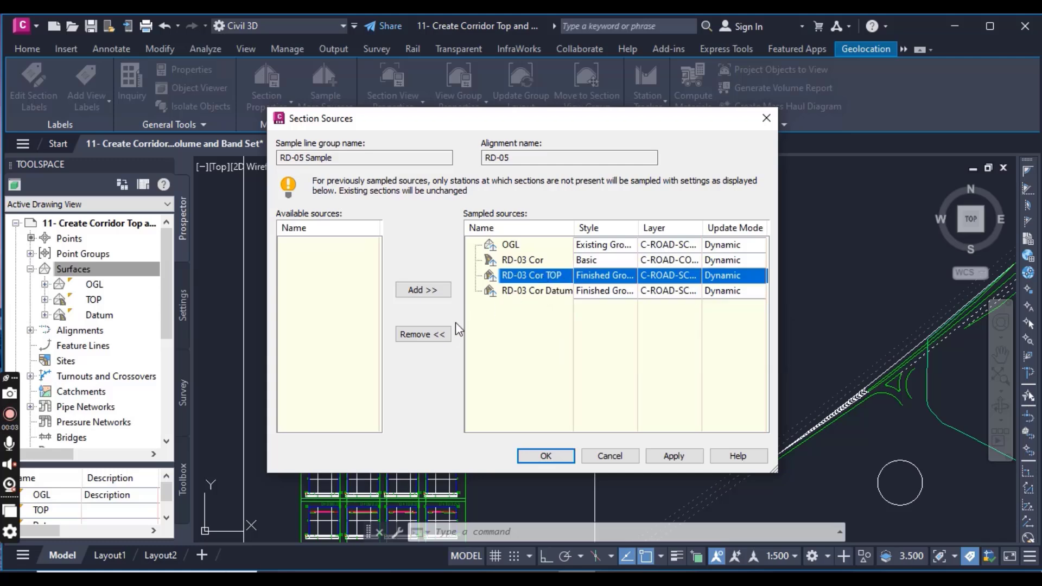
left_click(419, 335)
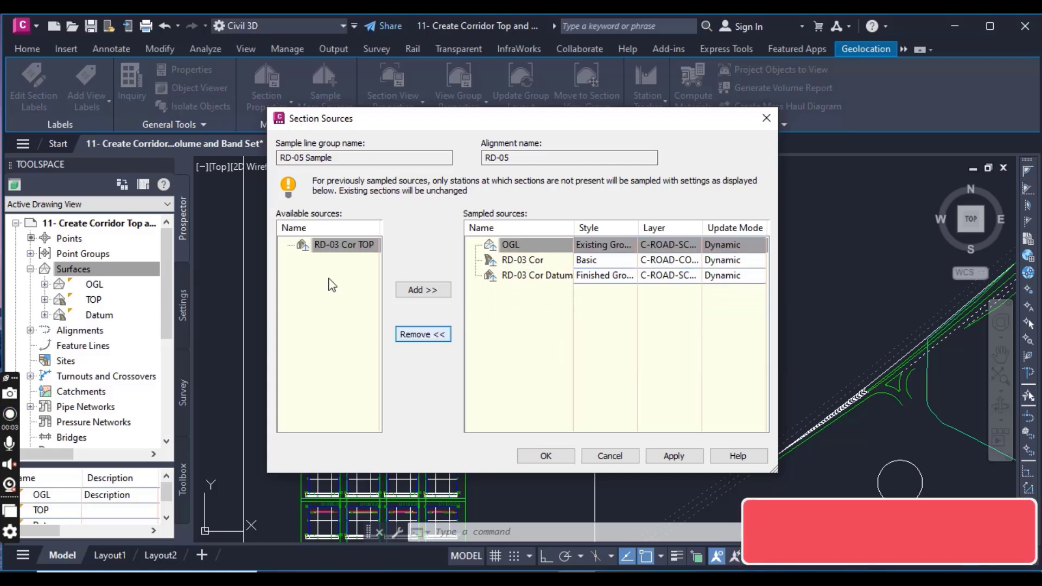
left_click(547, 455)
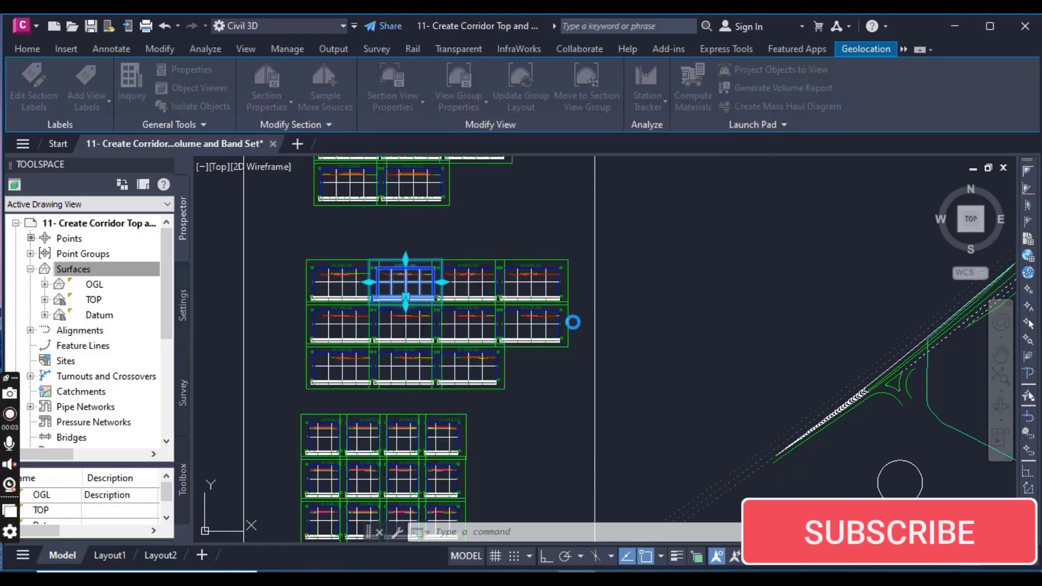
scroll(450, 284, "up", 6)
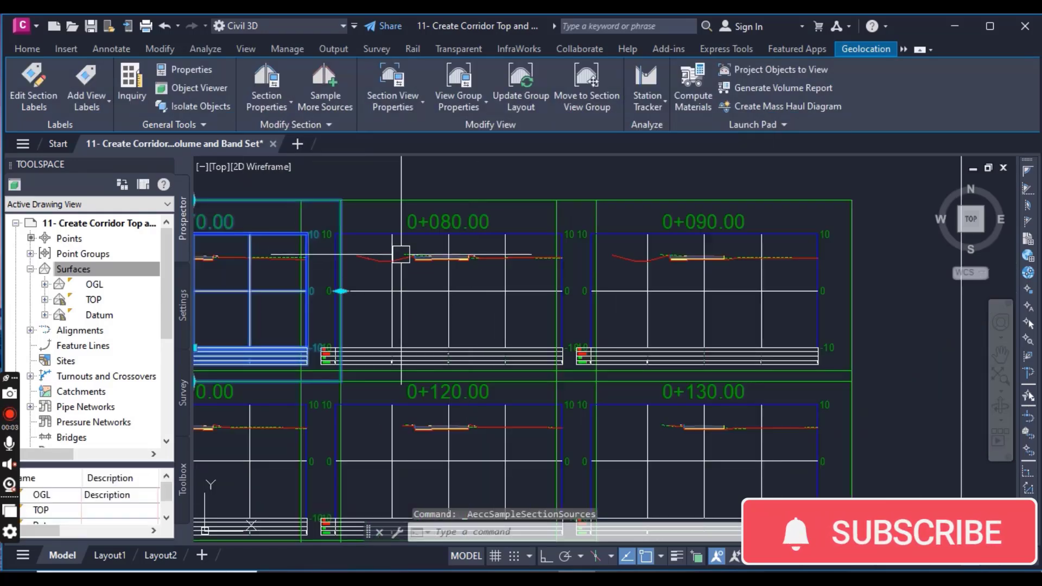
scroll(432, 314, "down", 5)
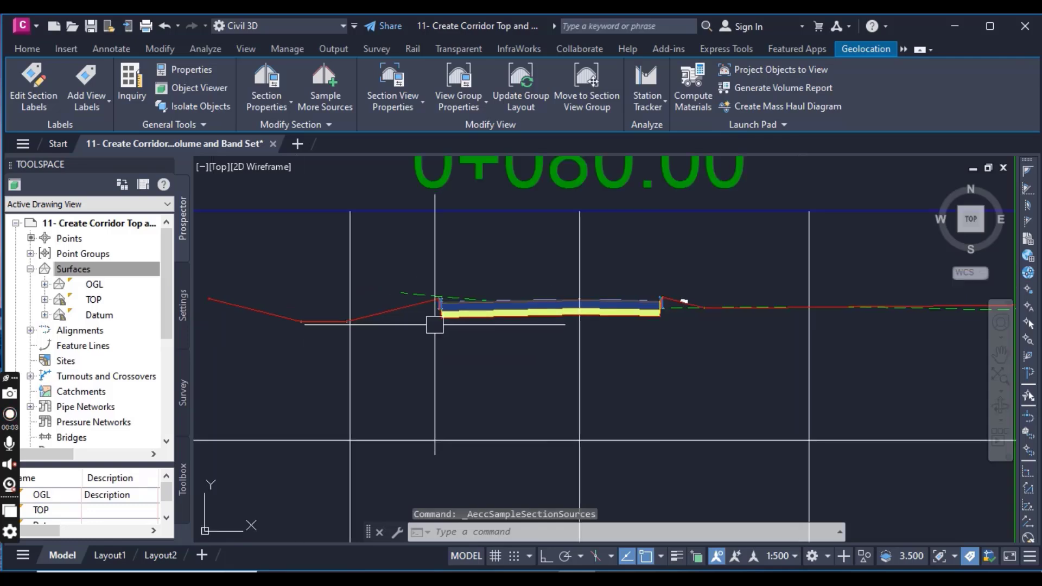
key("Escape")
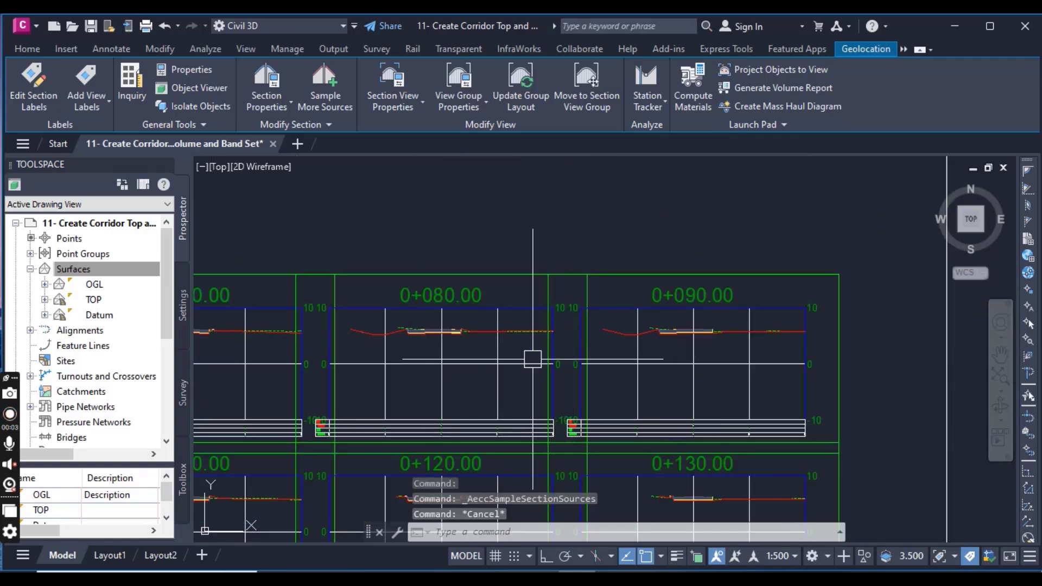
Select the 0+020.00 section view in the lowest group and add RD-03 Cor Datum to the sampled sources of RA SAmple.
scroll(507, 325, "down", 5)
scroll(599, 298, "up", 5)
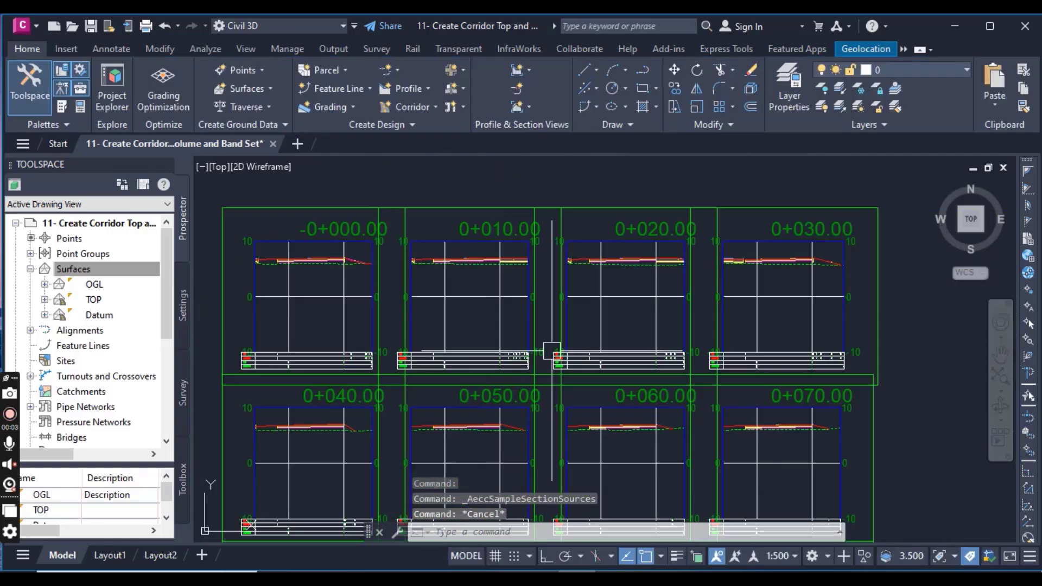
left_click(599, 297)
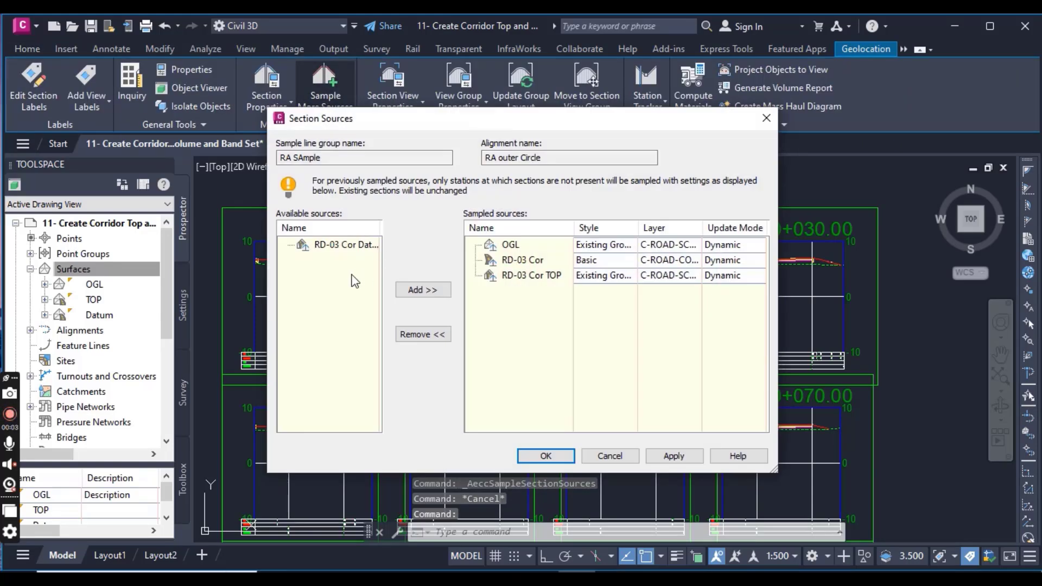
left_click(534, 278)
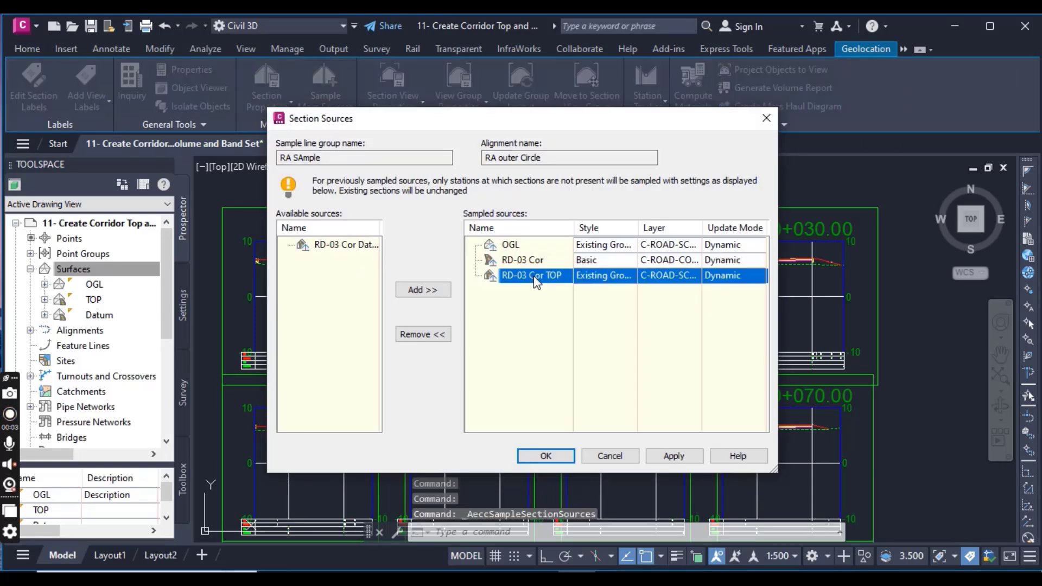
left_click(333, 249)
left_click(421, 291)
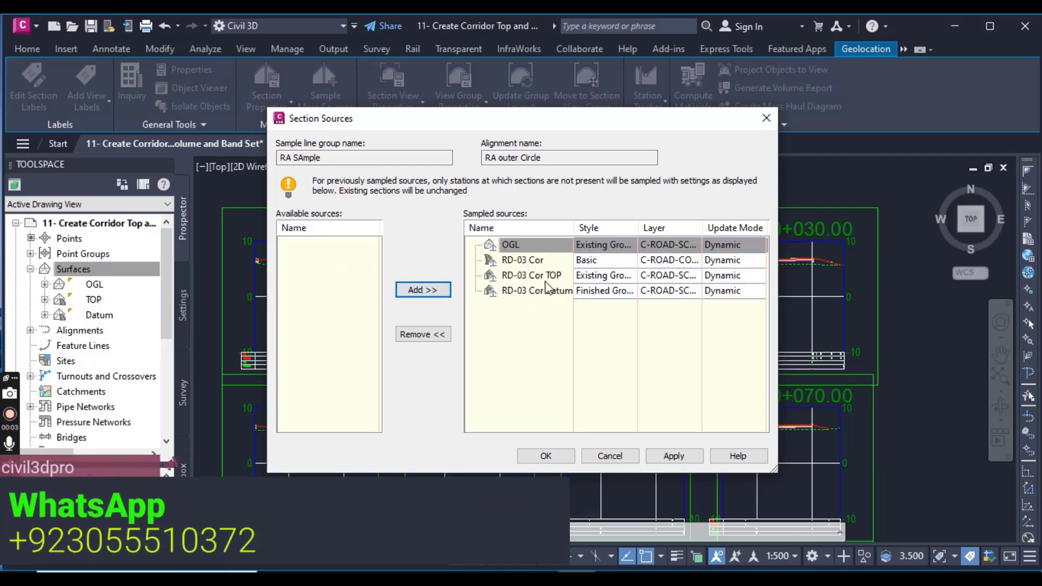
Remove RD-03 Cor TOP from the RA SAmple sources, keep Finished Ground style for RD-03 Cor Datum, and accept the section sources.
left_click(492, 280)
left_click(423, 334)
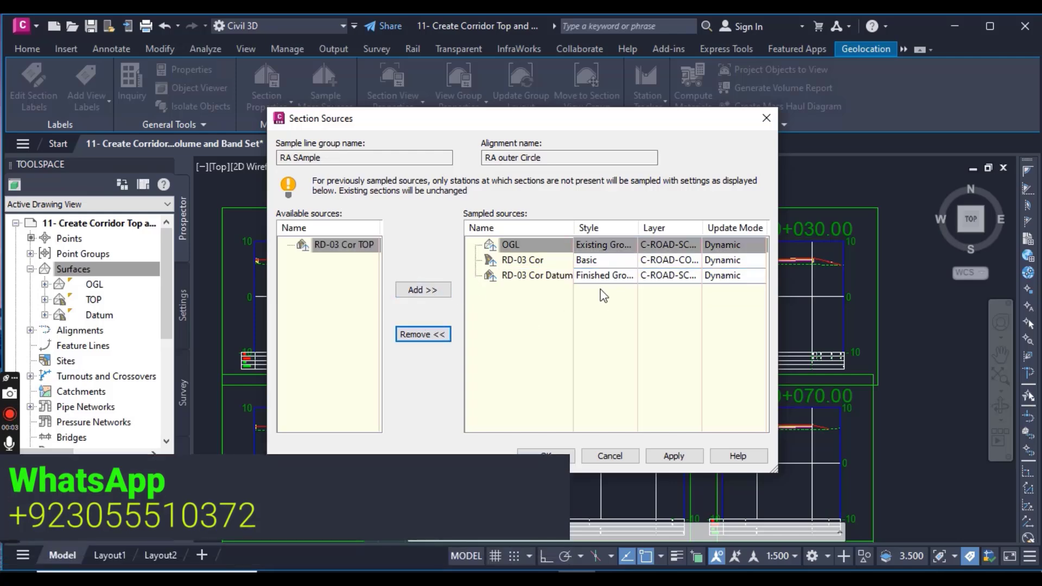
left_click(600, 275)
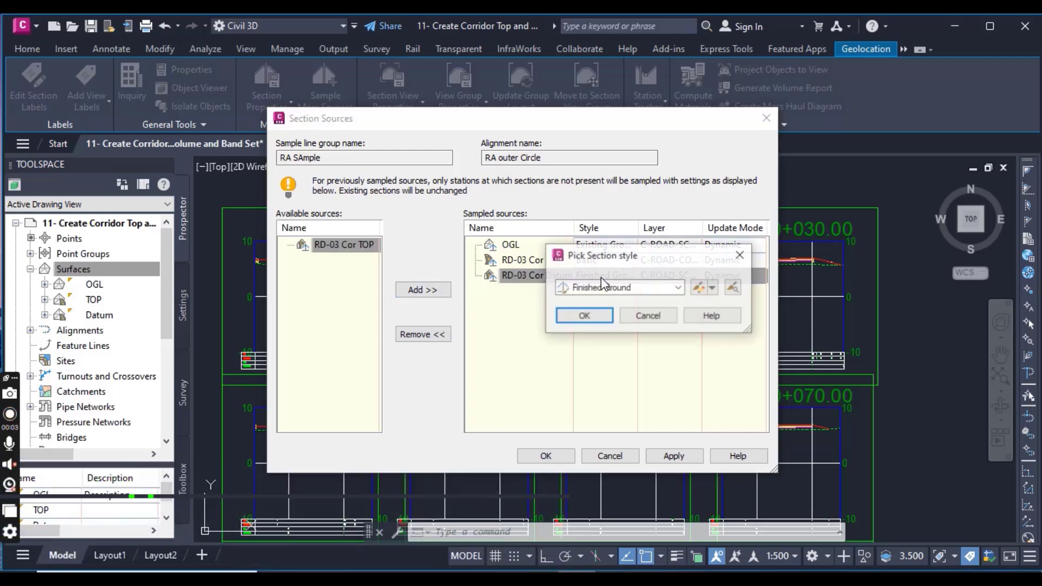
left_click(741, 257)
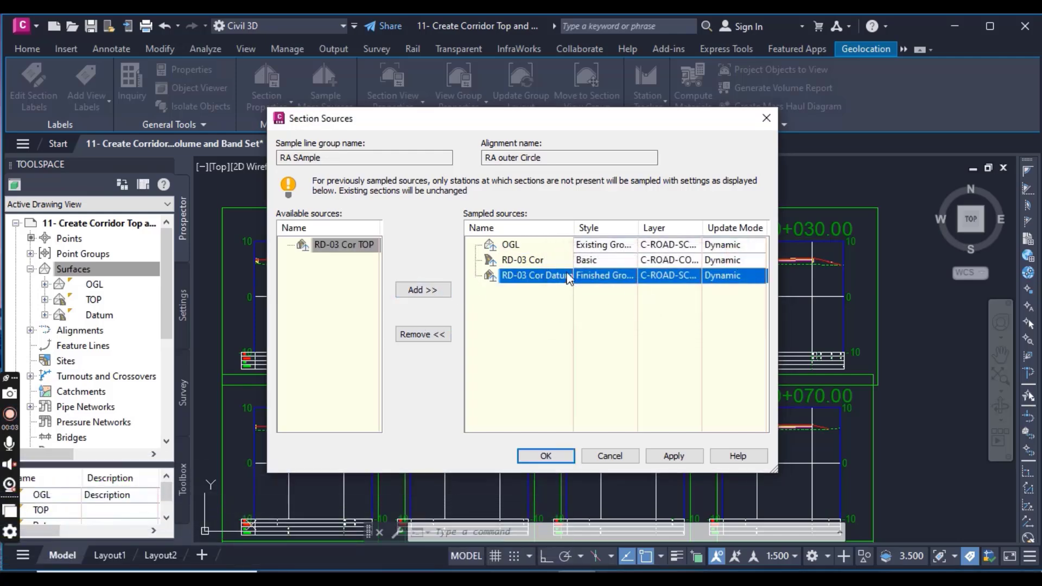
left_click(561, 446)
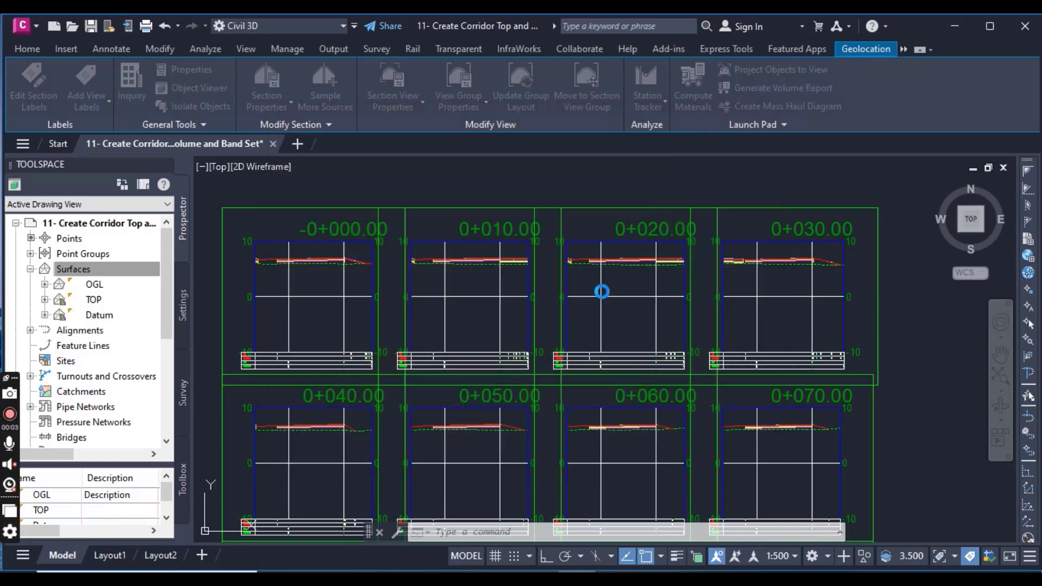
scroll(608, 271, "up", 8)
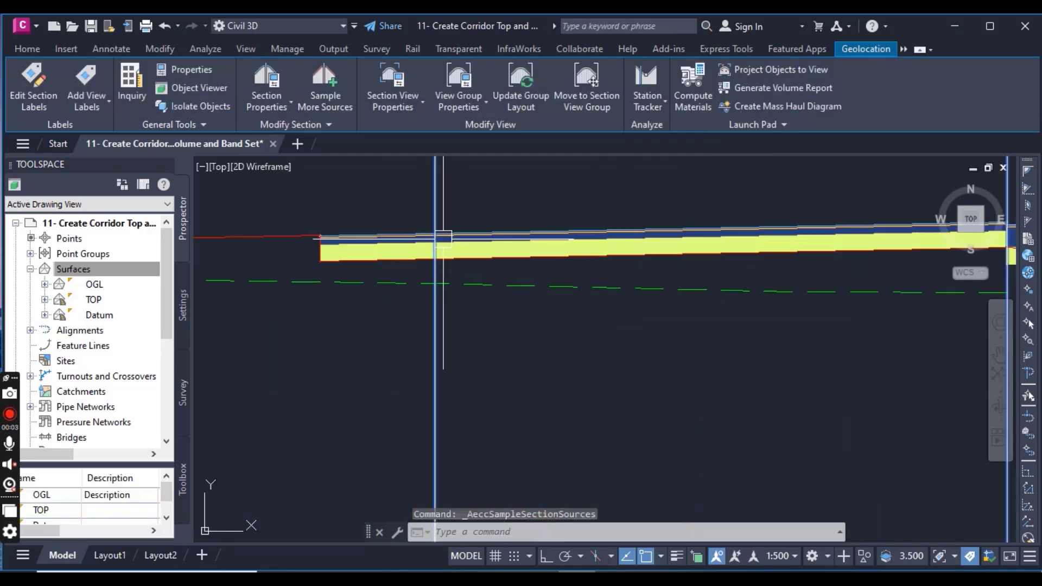
Examine the surface lines in the lowest group's section views and look over the neighbouring section view groups.
scroll(444, 237, "down", 5)
scroll(454, 326, "up", 5)
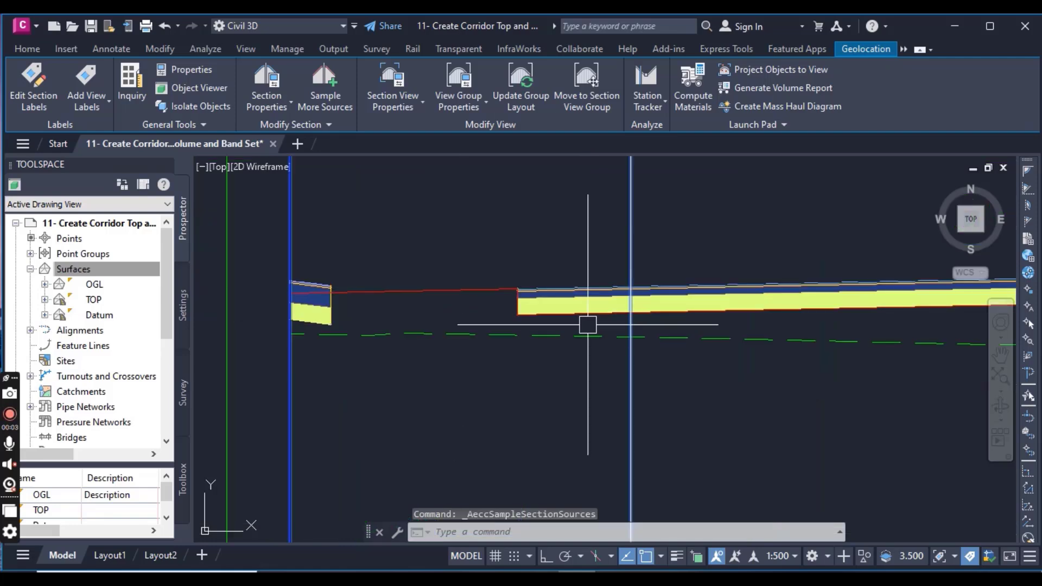
key("Escape")
scroll(587, 324, "down", 5)
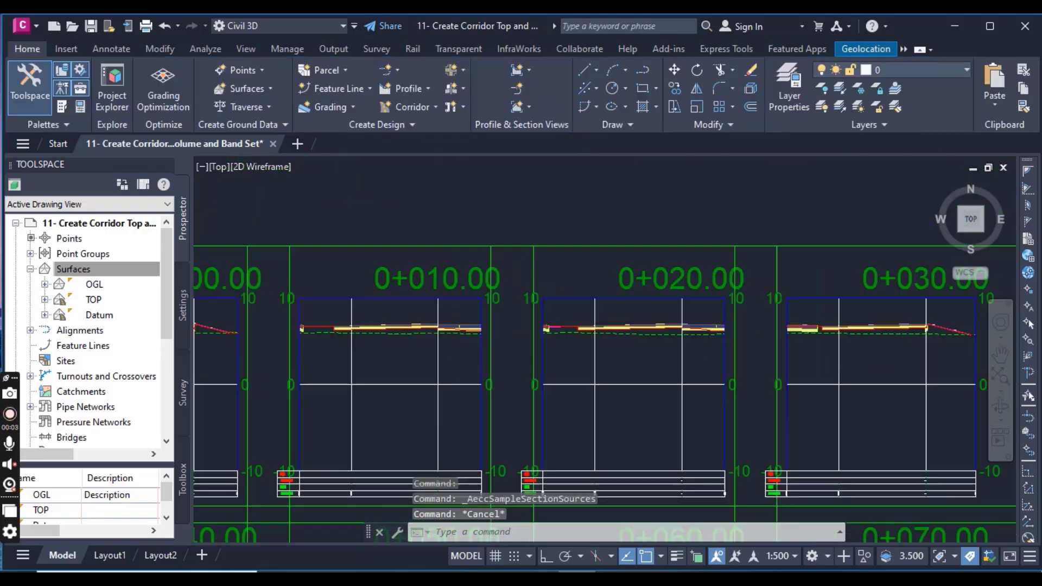
scroll(624, 353, "down", 6)
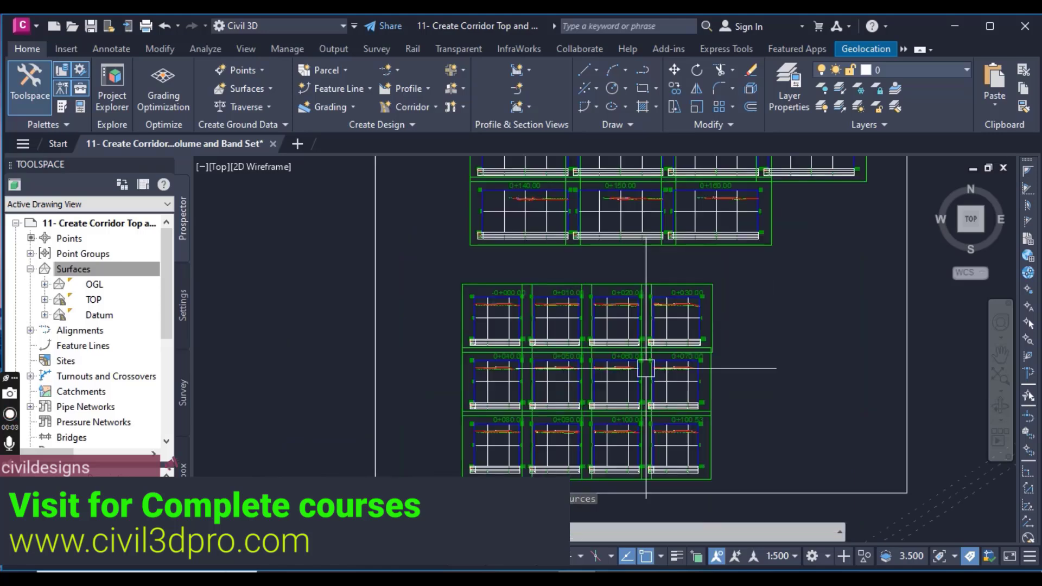
scroll(616, 316, "up", 4)
scroll(586, 316, "down", 6)
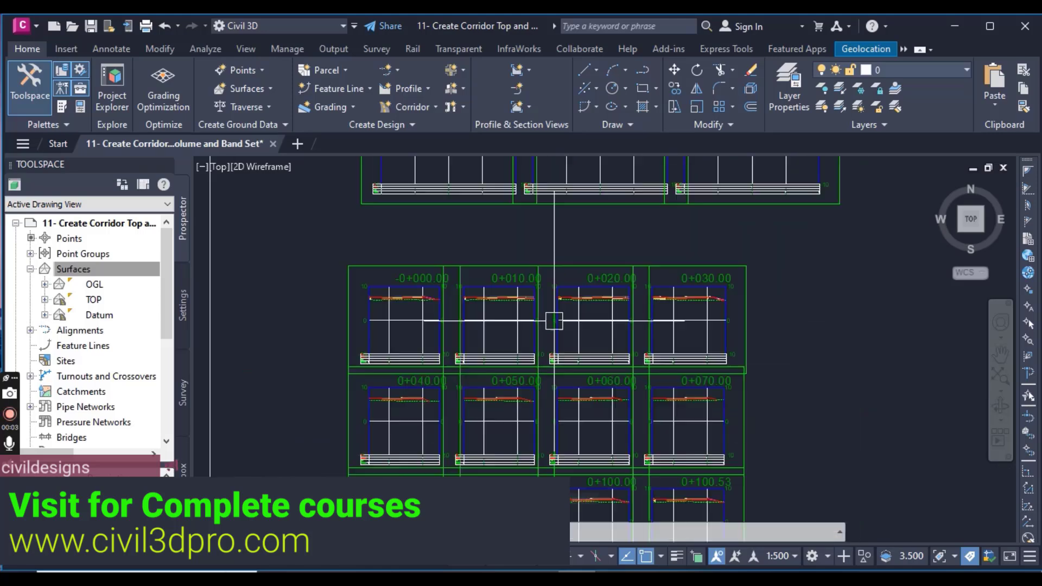
scroll(575, 326, "up", 4)
scroll(570, 277, "down", 5)
scroll(564, 285, "down", 3)
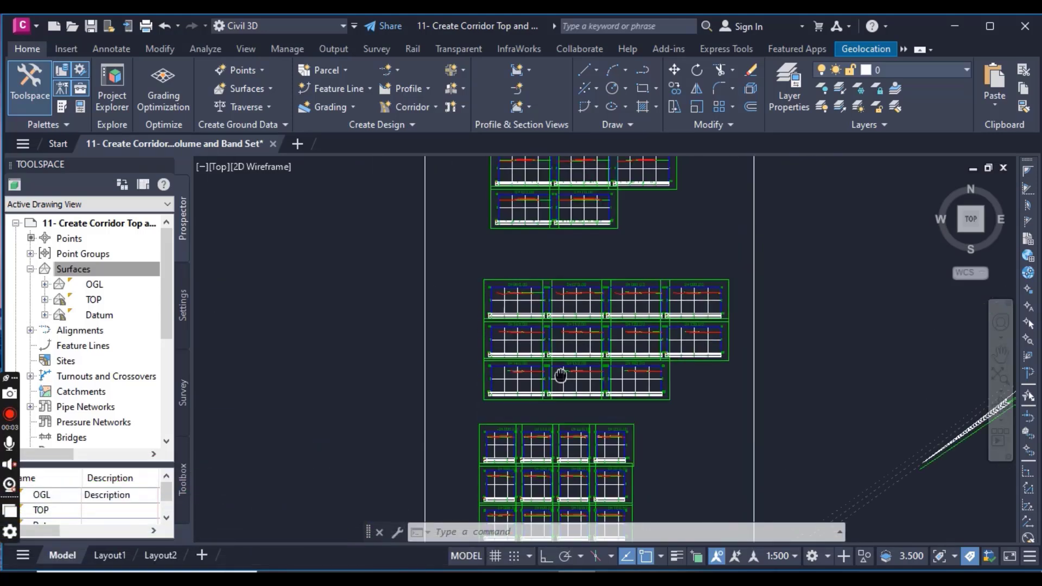
Select the 0+050.00 section view in the uppermost group and start Compute Materials for alignment RD-03 with sample line group RD-03 Sample.
scroll(572, 361, "up", 3)
scroll(592, 288, "up", 5)
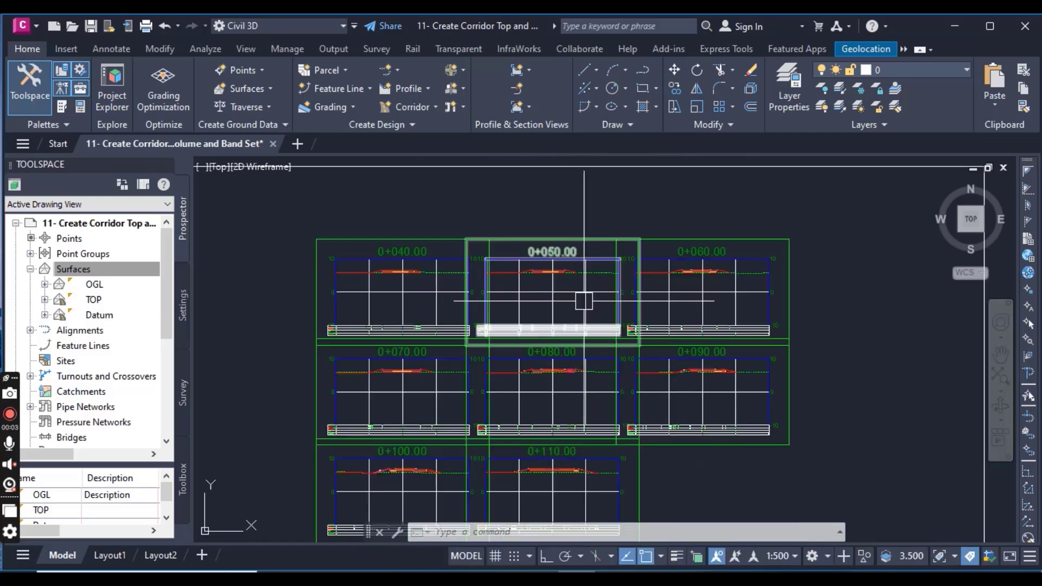
left_click(506, 267)
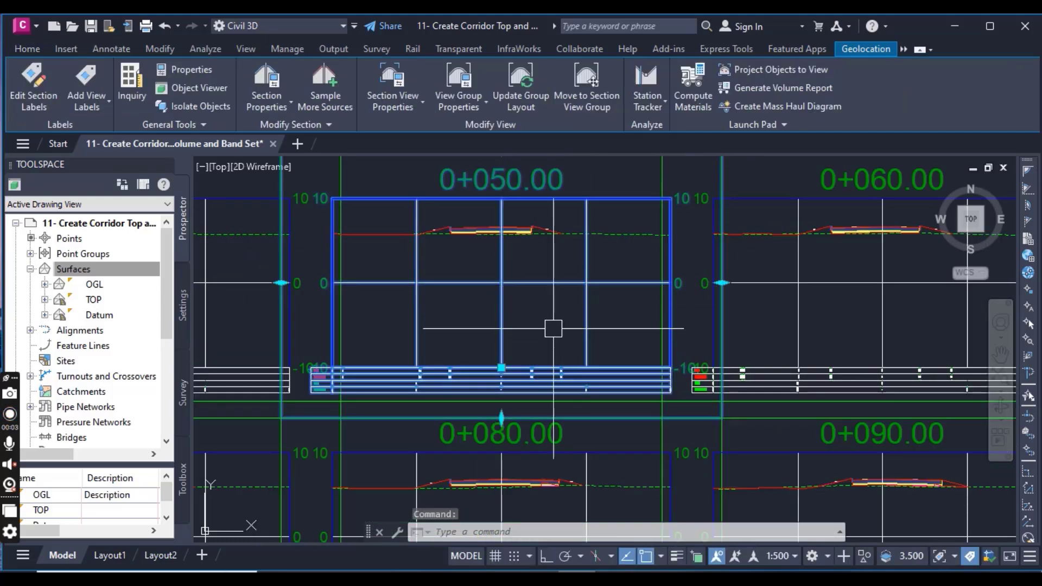
scroll(553, 312, "down", 4)
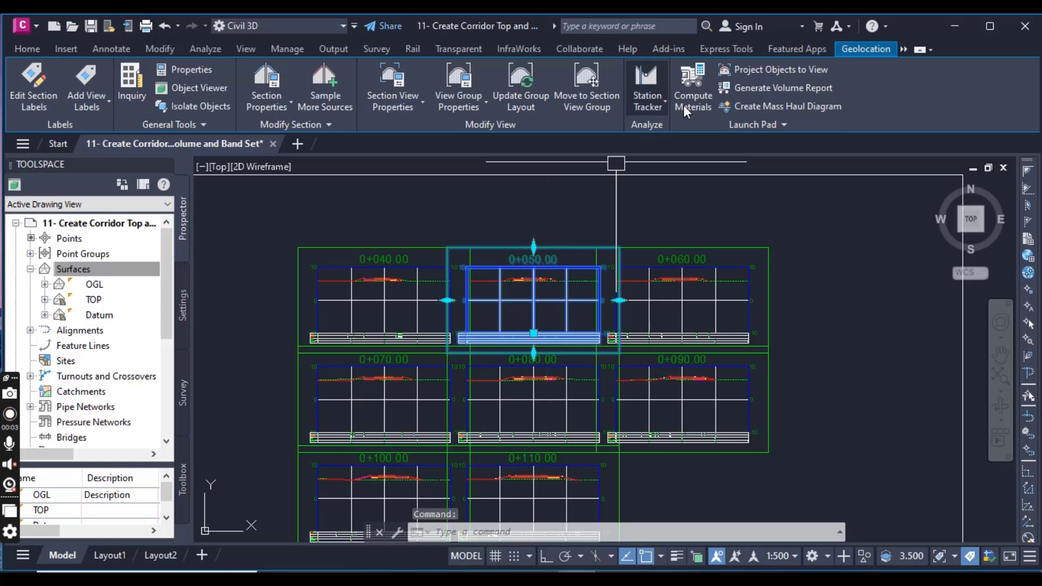
left_click(700, 102)
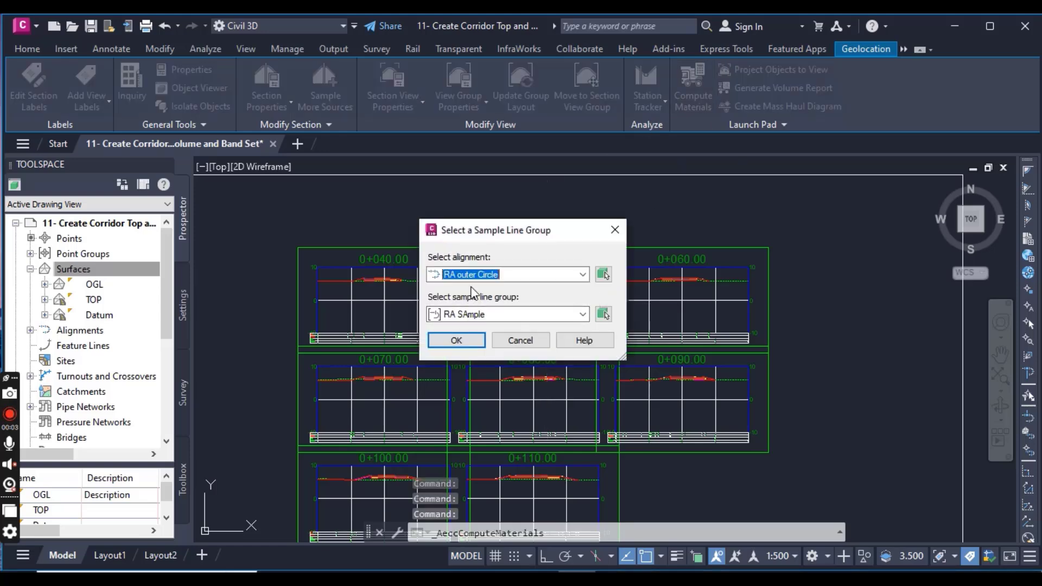
left_click(513, 276)
left_click(472, 314)
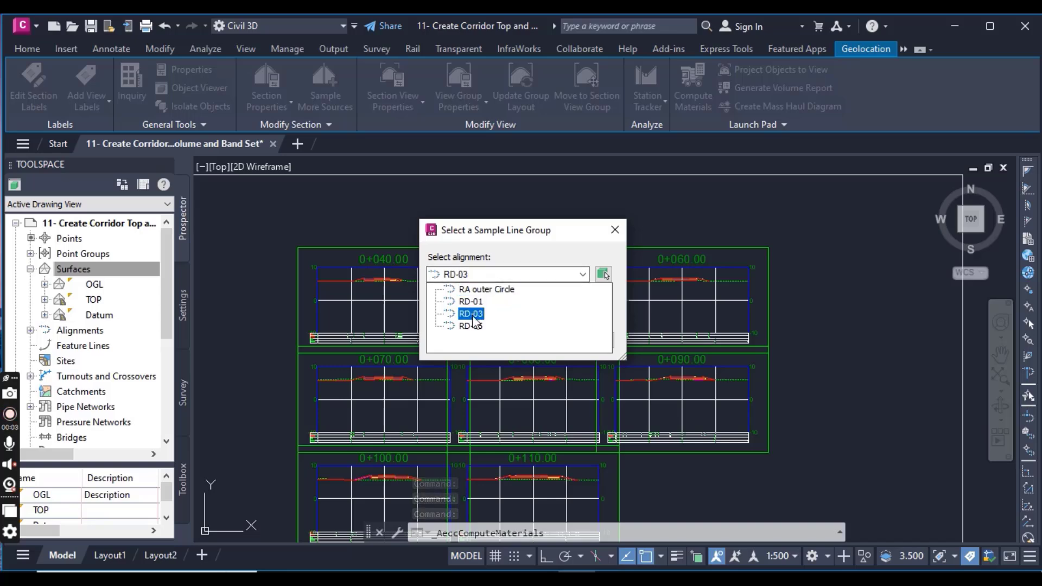
left_click(471, 315)
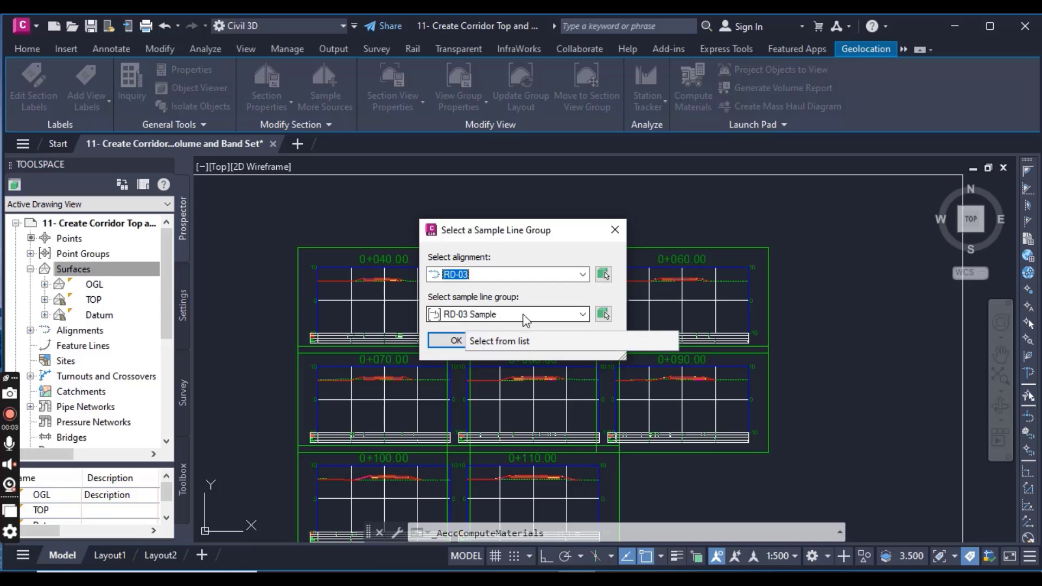
left_click(455, 340)
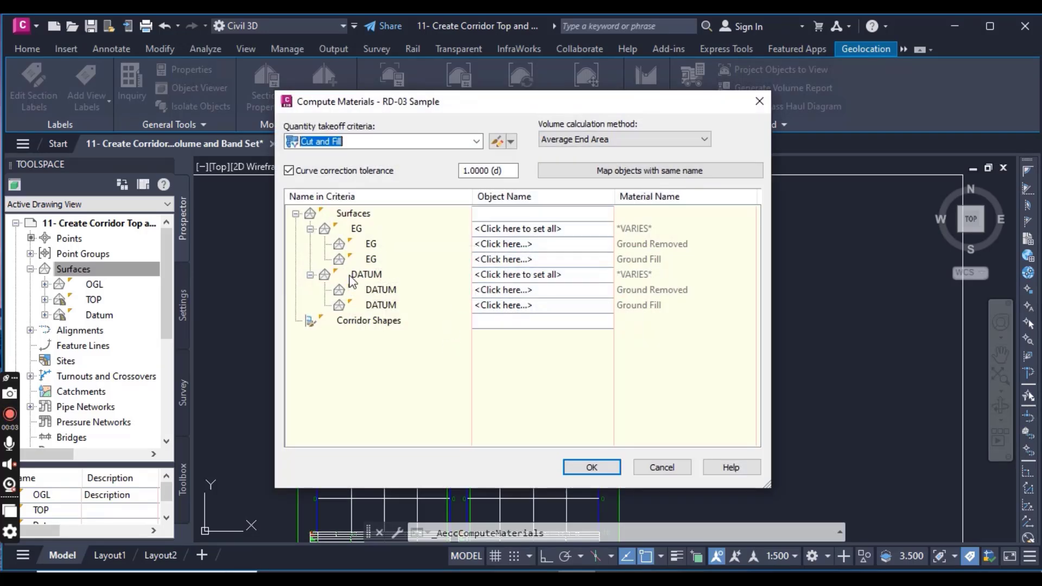
Choose Cut and Fill as the quantity takeoff criteria and keep Average End Area as the volume calculation method.
left_click(358, 142)
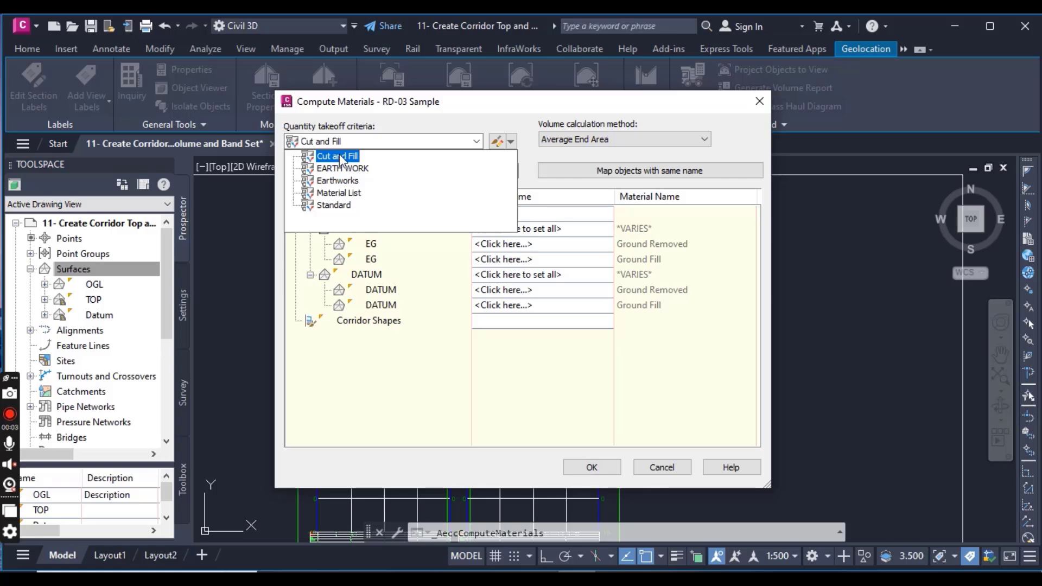
left_click(340, 156)
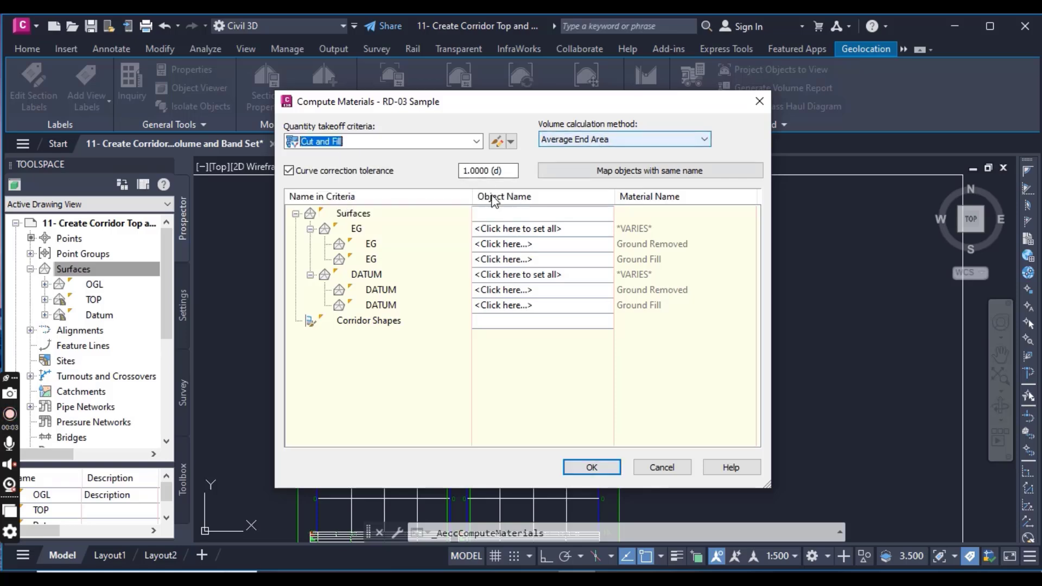
left_click(571, 138)
left_click(570, 139)
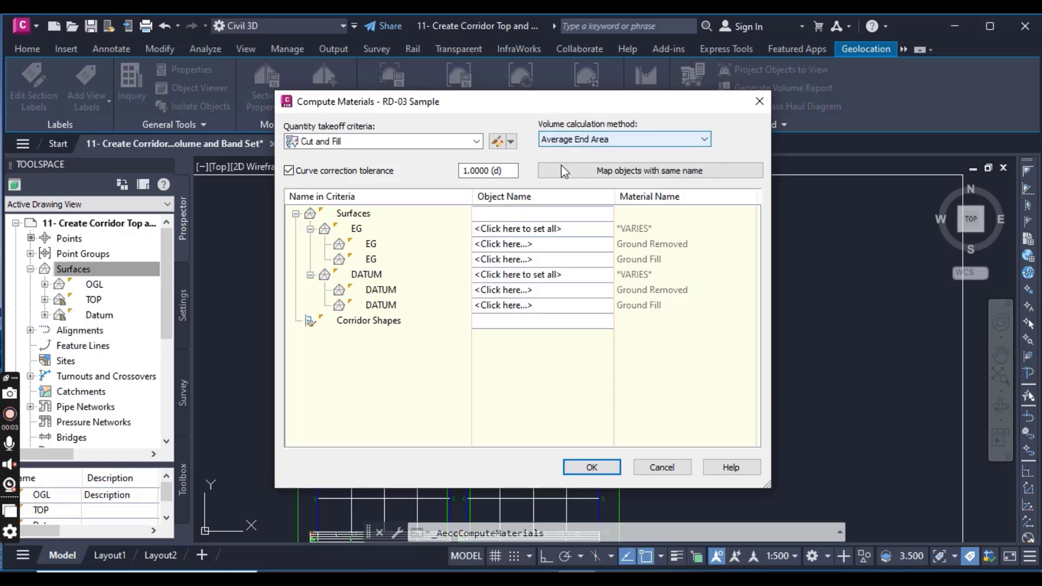
left_click(558, 140)
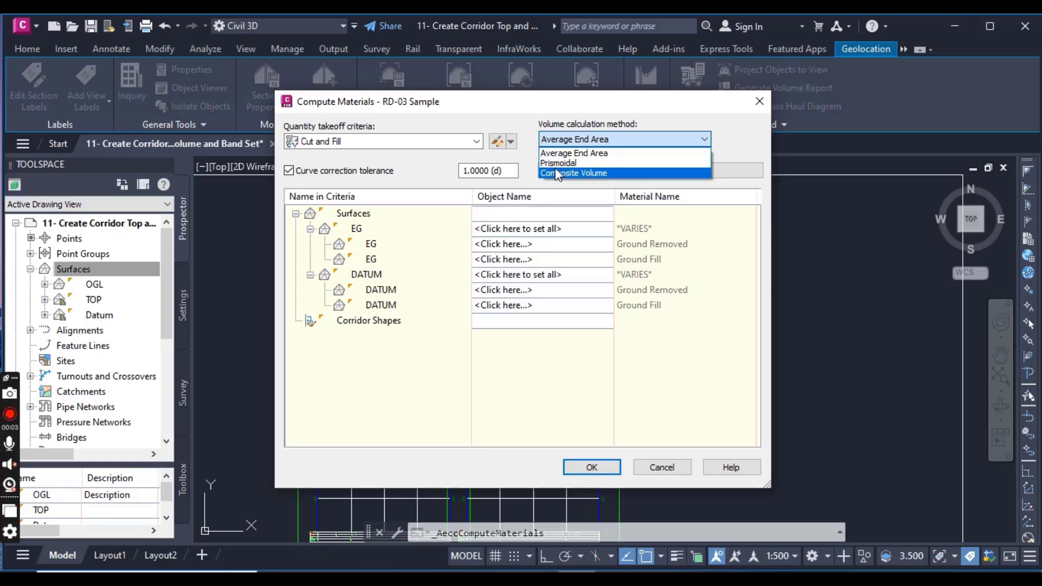
left_click(578, 139)
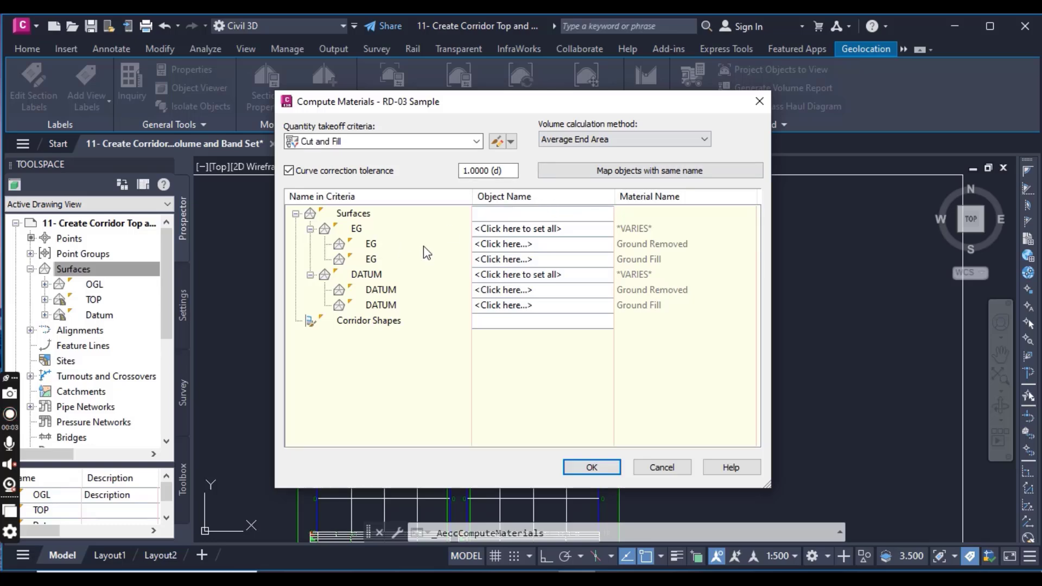
Map all EG surfaces to OGL and all DATUM surfaces to RD-03 Cor Datum, and accept the material computation.
left_click(356, 230)
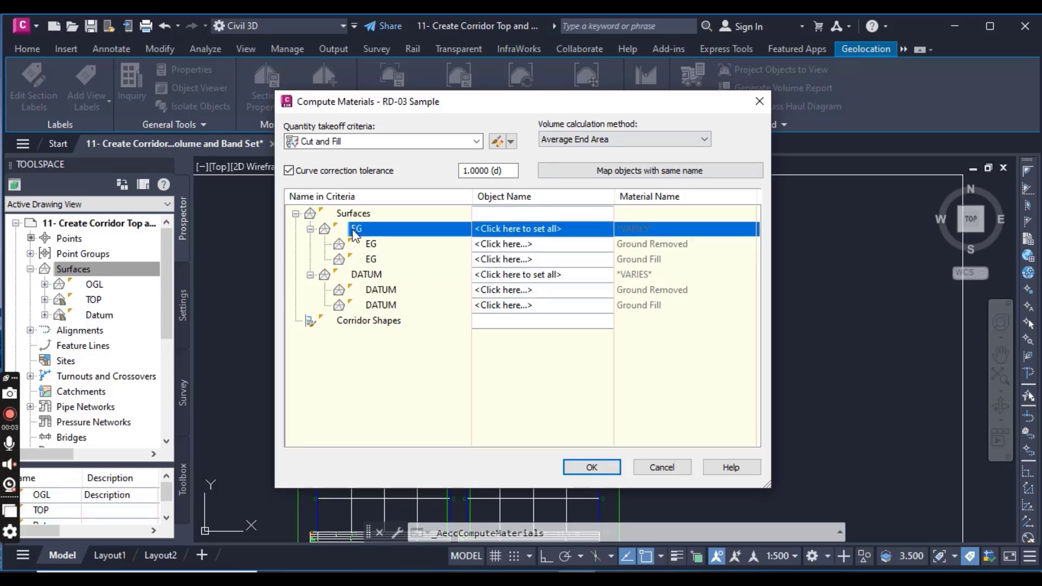
left_click(530, 228)
left_click(488, 246)
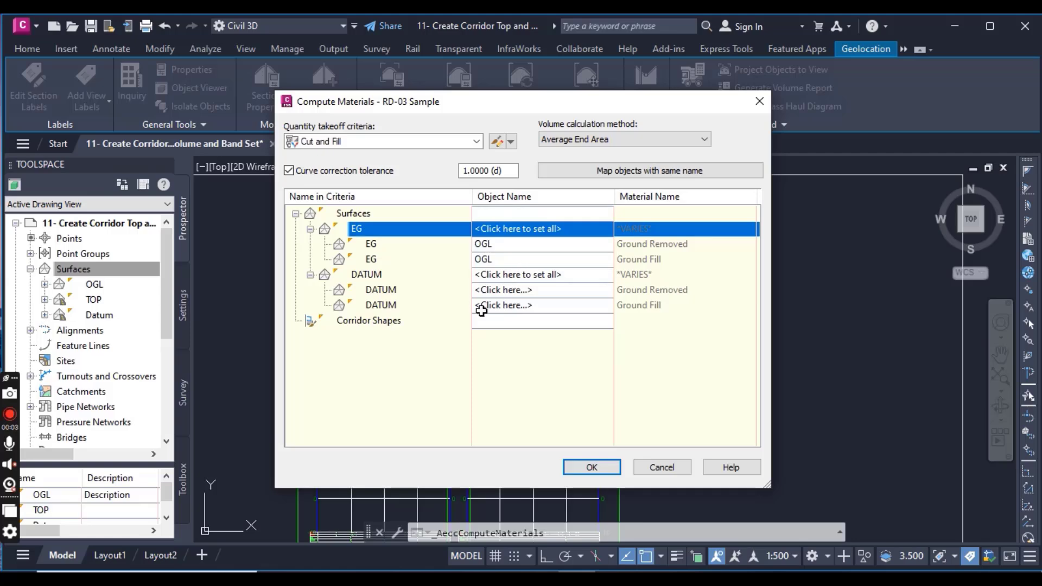
left_click(509, 277)
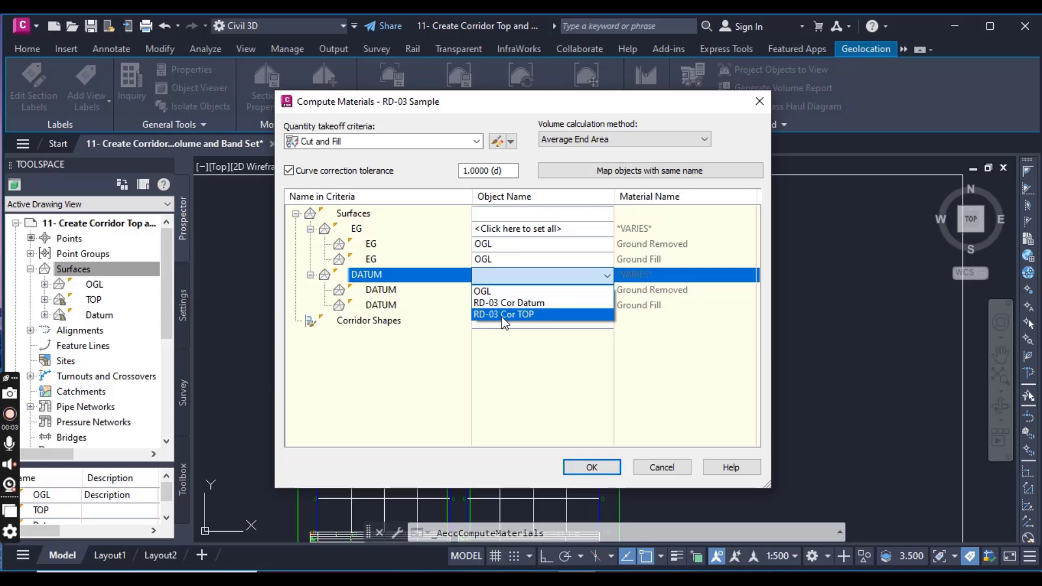
left_click(515, 304)
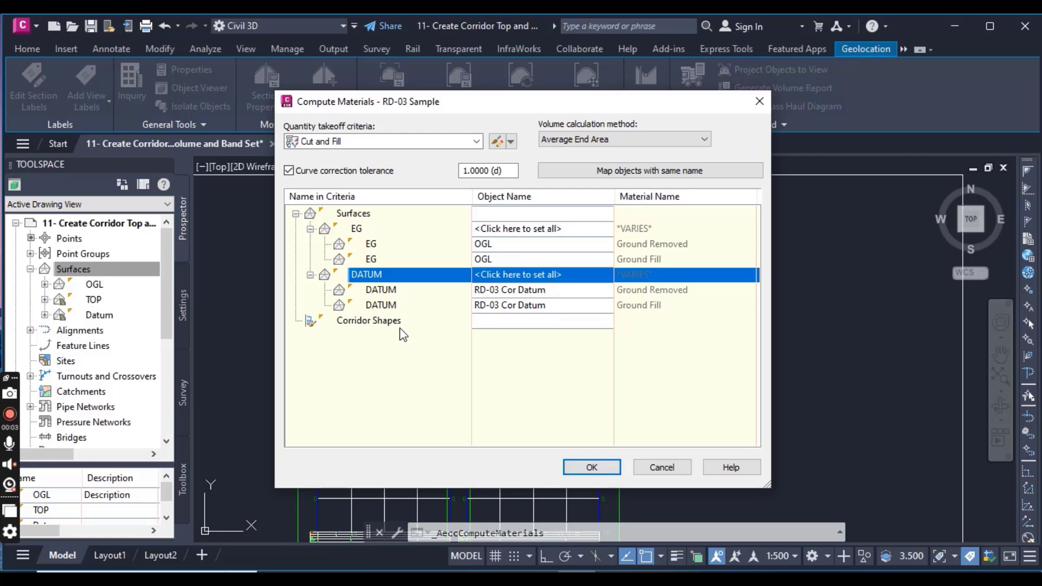
left_click(592, 467)
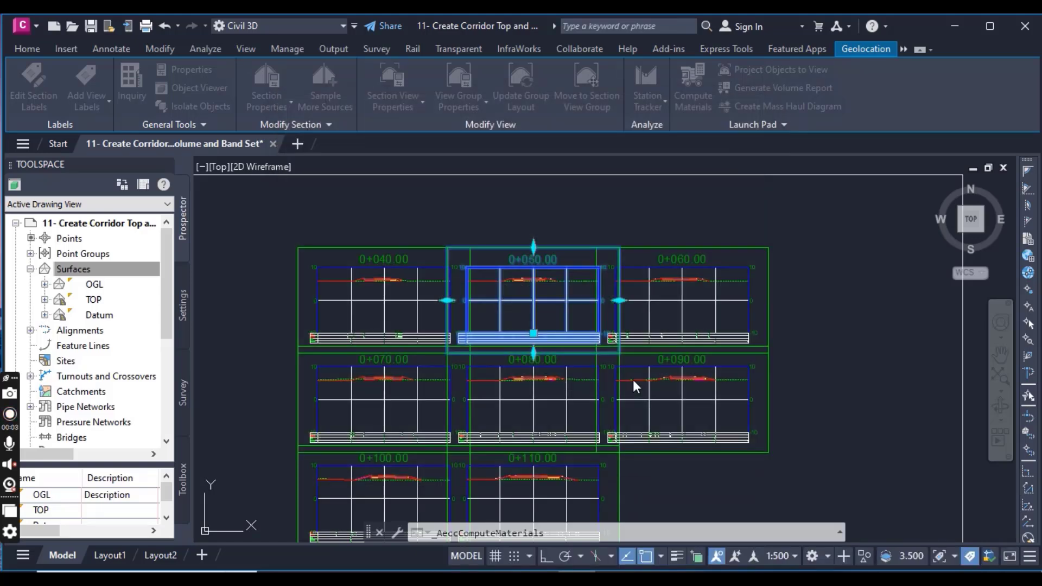
Examine the material hatching between the datum surface and existing ground in the 0+050.00 section view, and clear the selection.
scroll(553, 279, "up", 5)
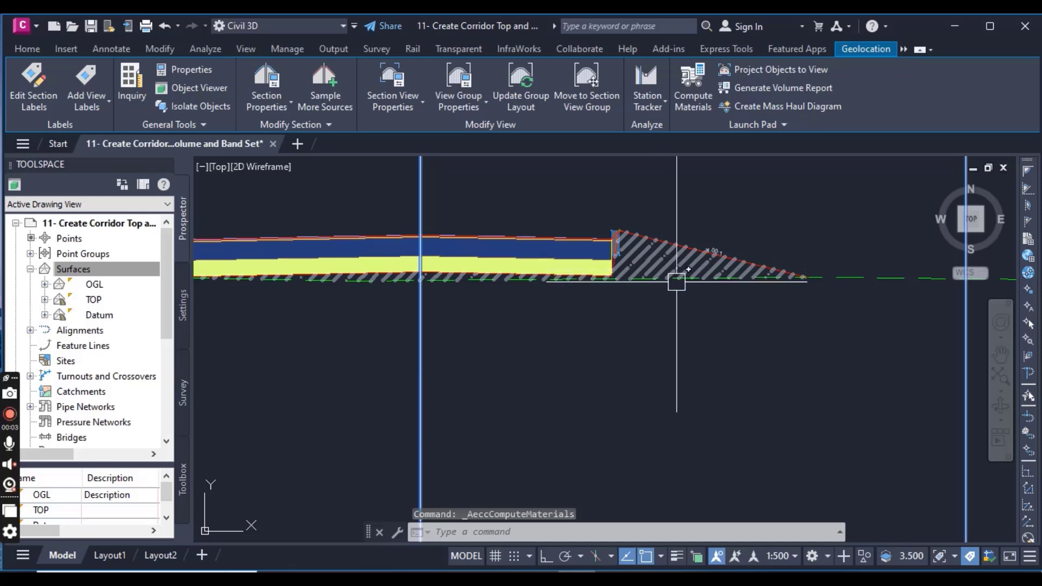
scroll(633, 346, "down", 3)
scroll(630, 336, "up", 3)
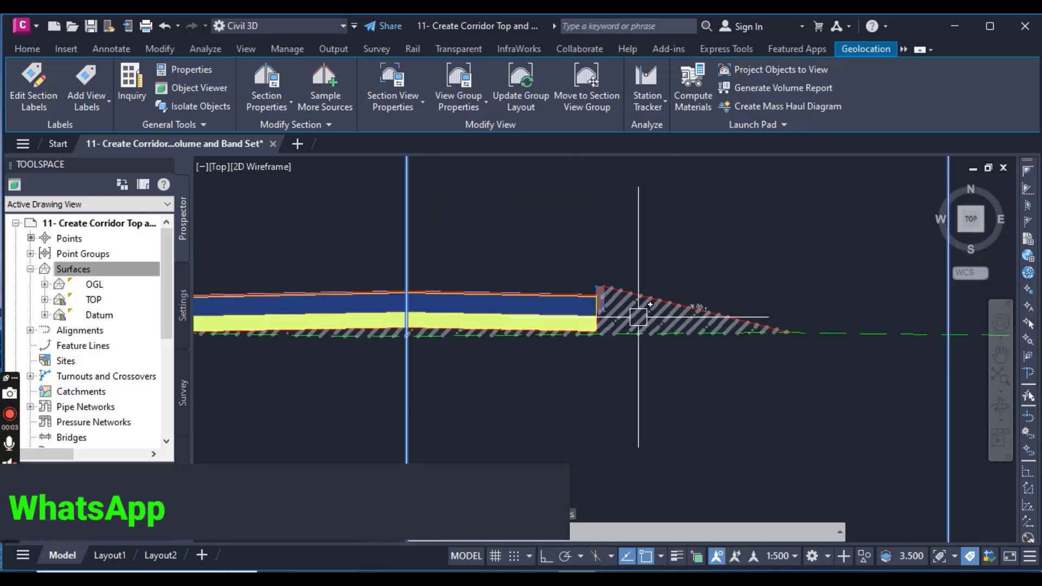
scroll(637, 318, "up", 1)
scroll(634, 319, "down", 3)
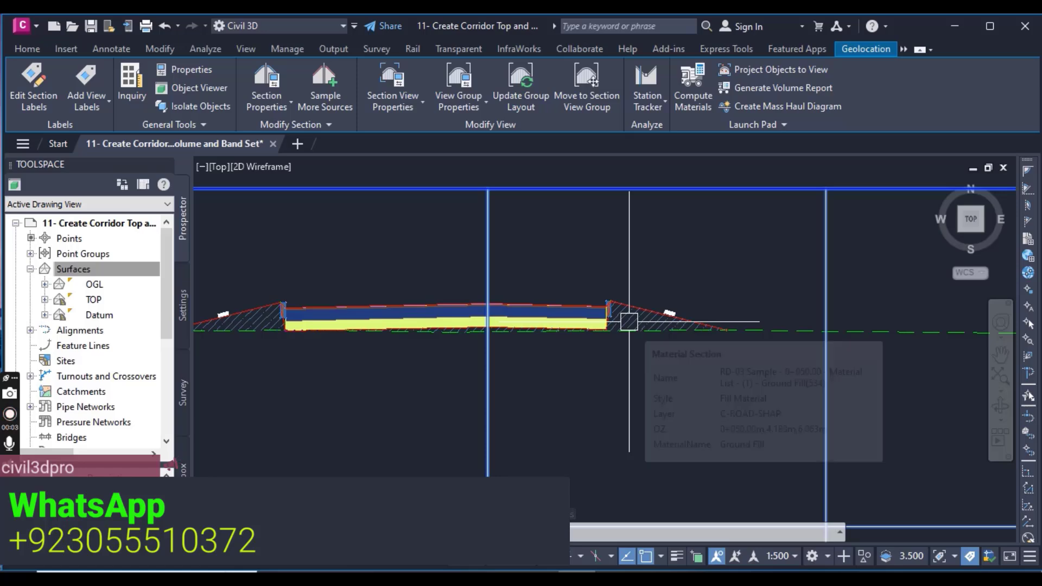
scroll(628, 348, "down", 3)
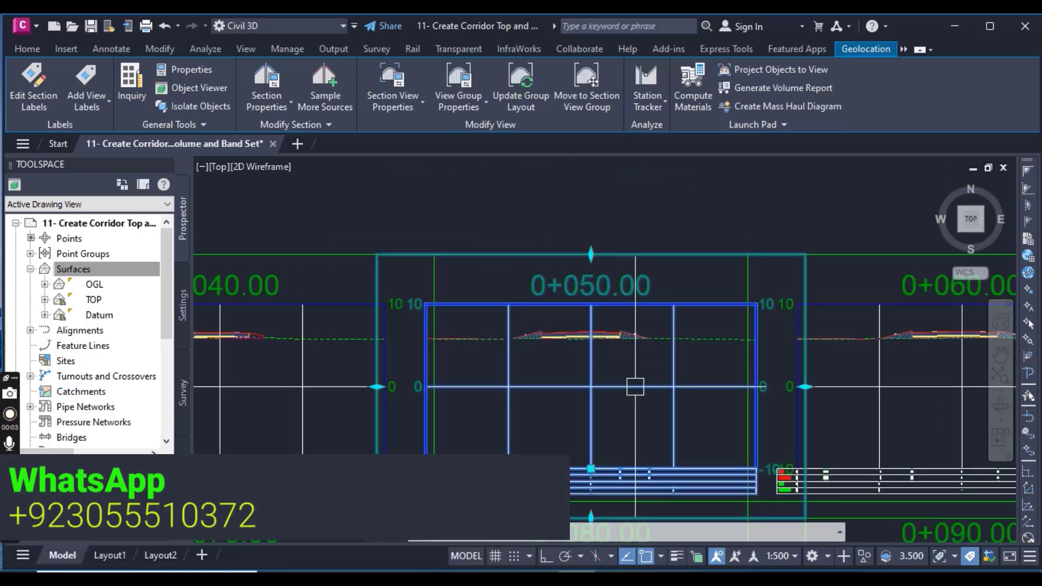
middle_click_drag(628, 356, 522, 402)
scroll(721, 359, "up", 8)
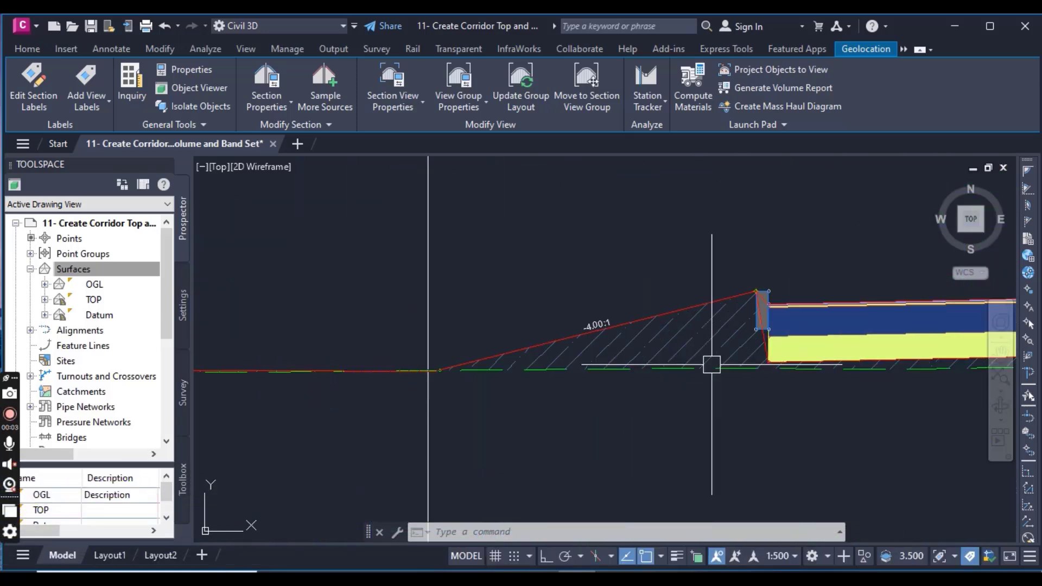
scroll(711, 363, "down", 6)
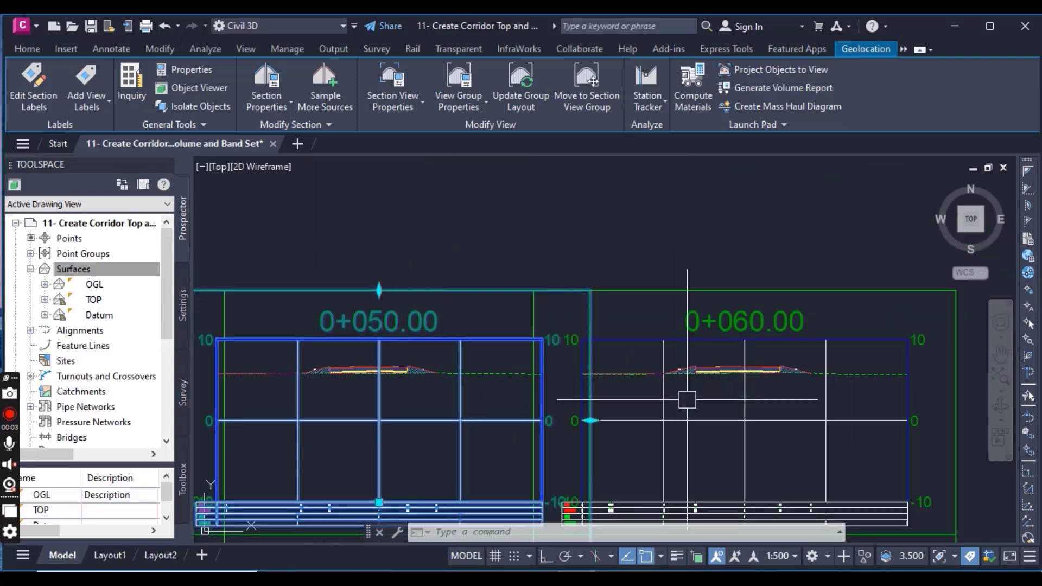
left_click(631, 442)
scroll(564, 412, "up", 4)
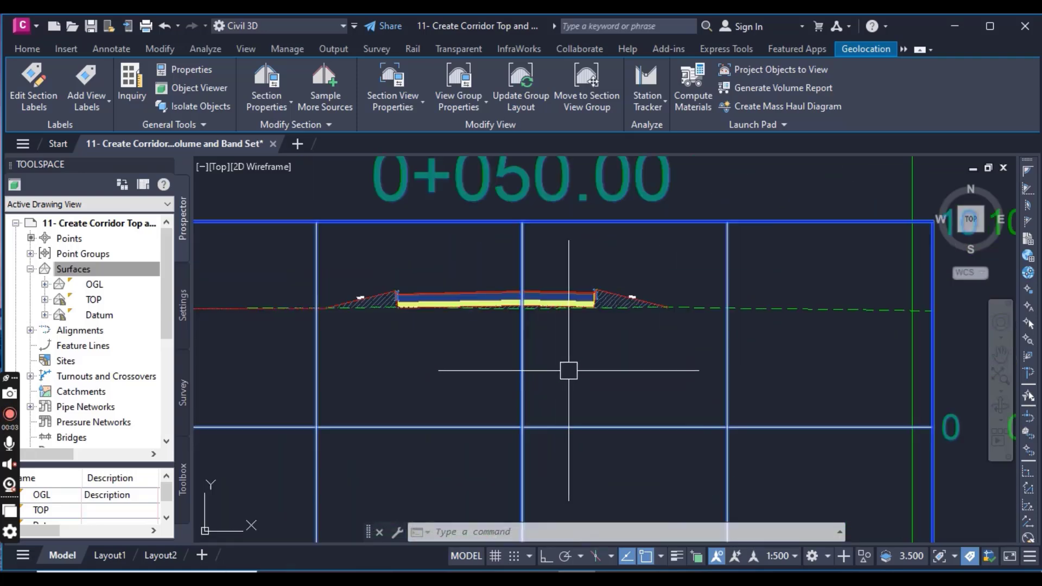
key("Escape")
Select the 0+070.00 section view in the middle group and start Compute Materials for alignment RD-05 with sample line group RD-05 Sample.
scroll(618, 421, "down", 6)
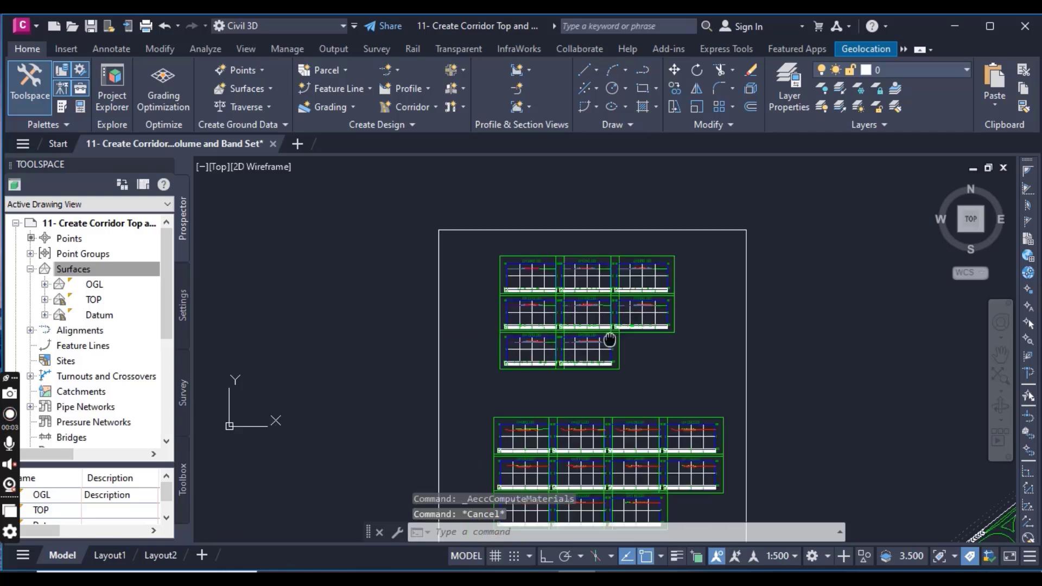
scroll(618, 421, "up", 5)
scroll(530, 295, "up", 3)
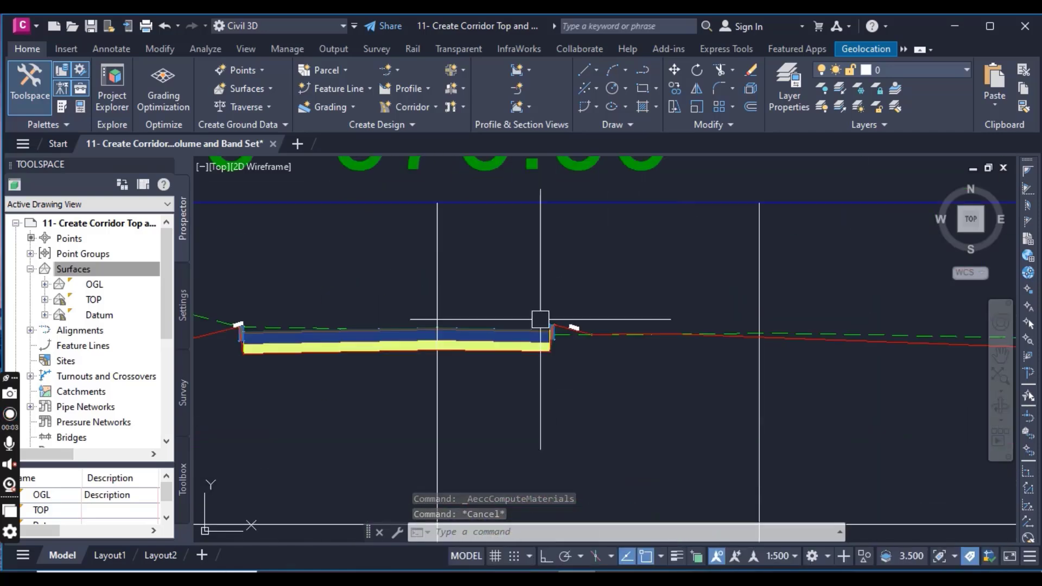
left_click(437, 418)
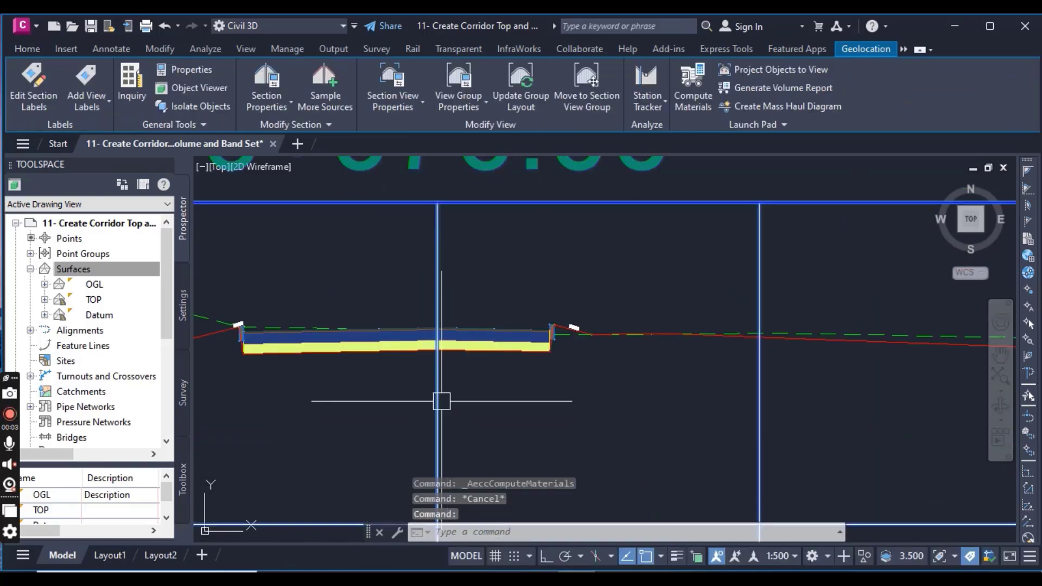
left_click(695, 100)
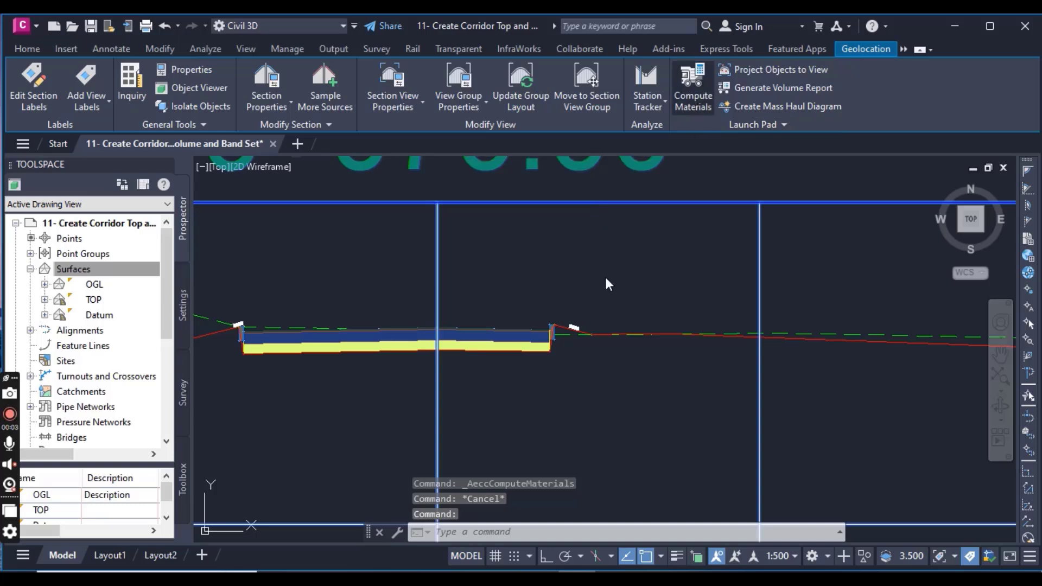
left_click(509, 274)
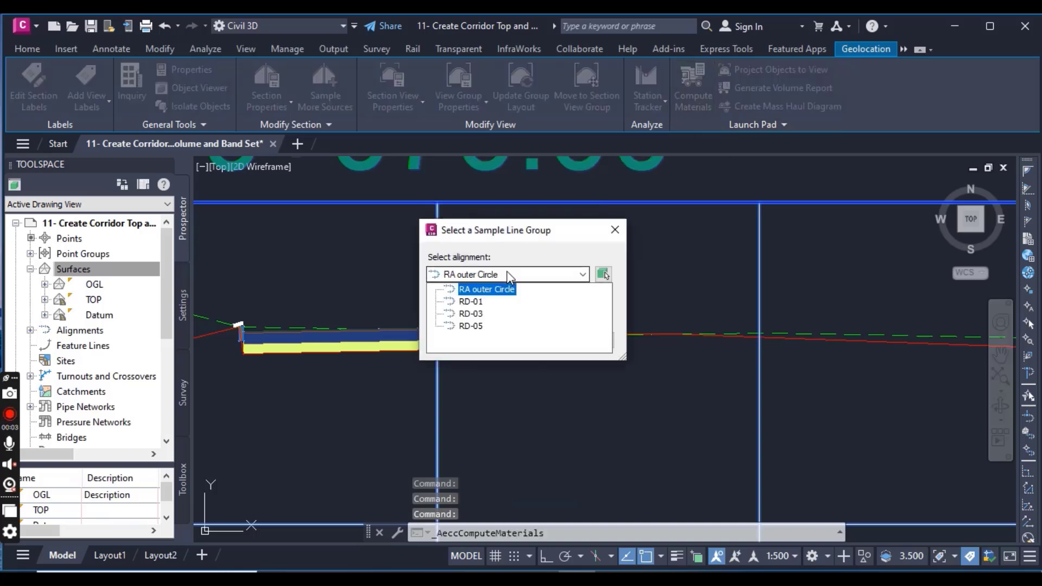
left_click(477, 327)
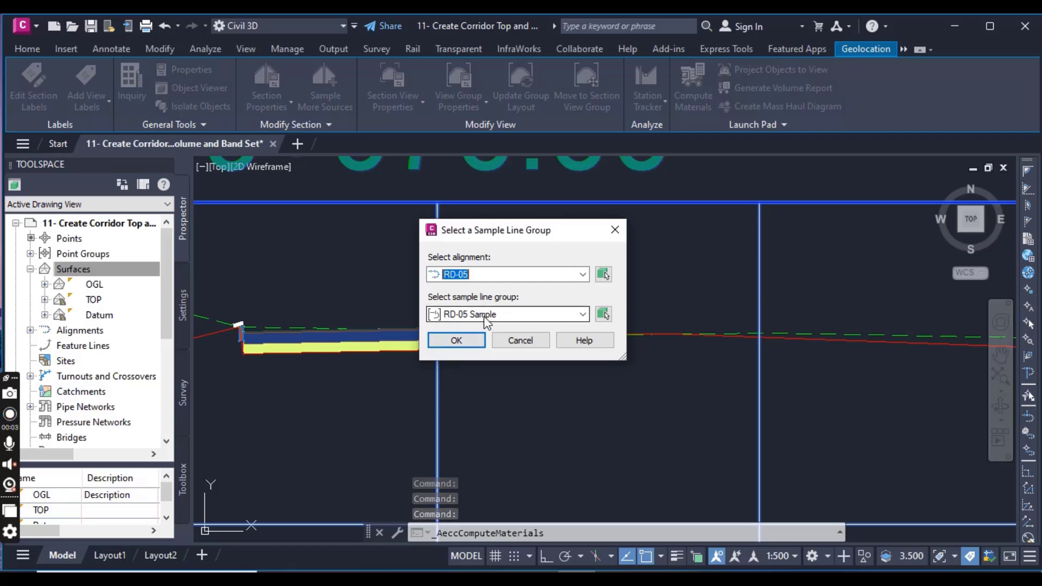
key("Return")
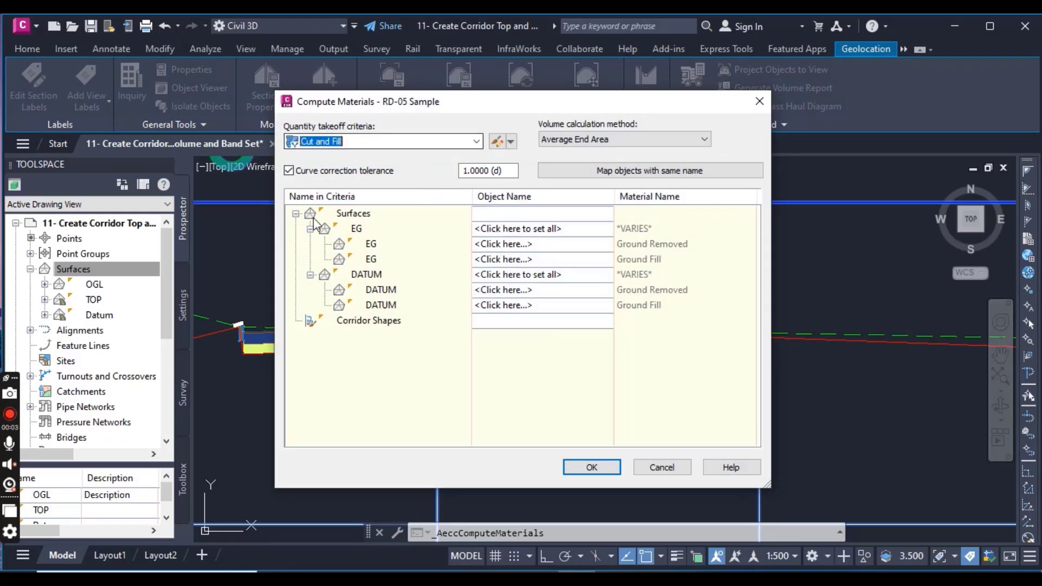
For RD-05 Sample, map all EG surfaces to OGL and all DATUM surfaces to RD-03 Cor Datum, and accept the material computation.
left_click(493, 228)
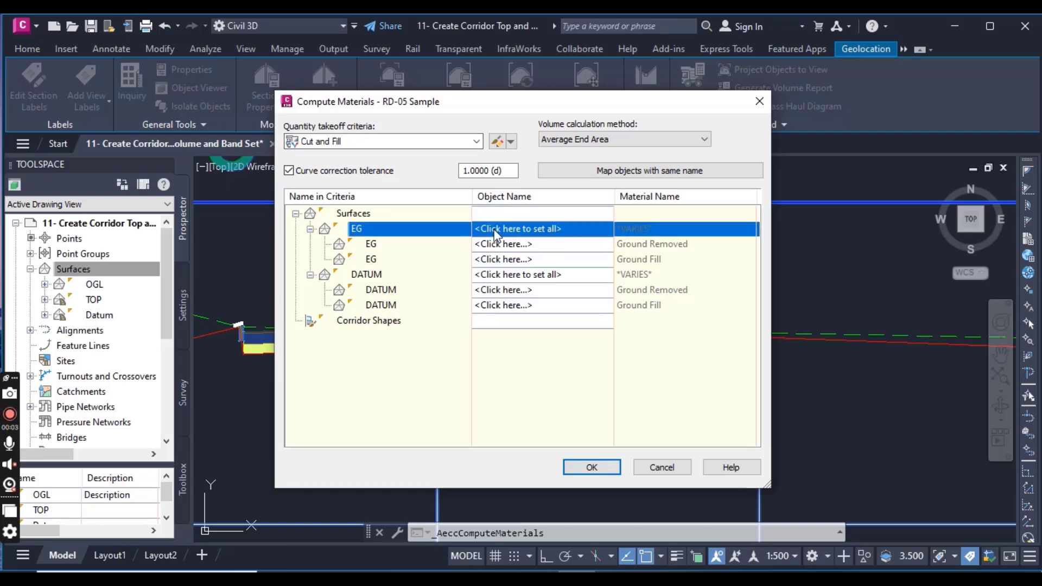
left_click(493, 229)
left_click(498, 244)
left_click(503, 277)
left_click(504, 277)
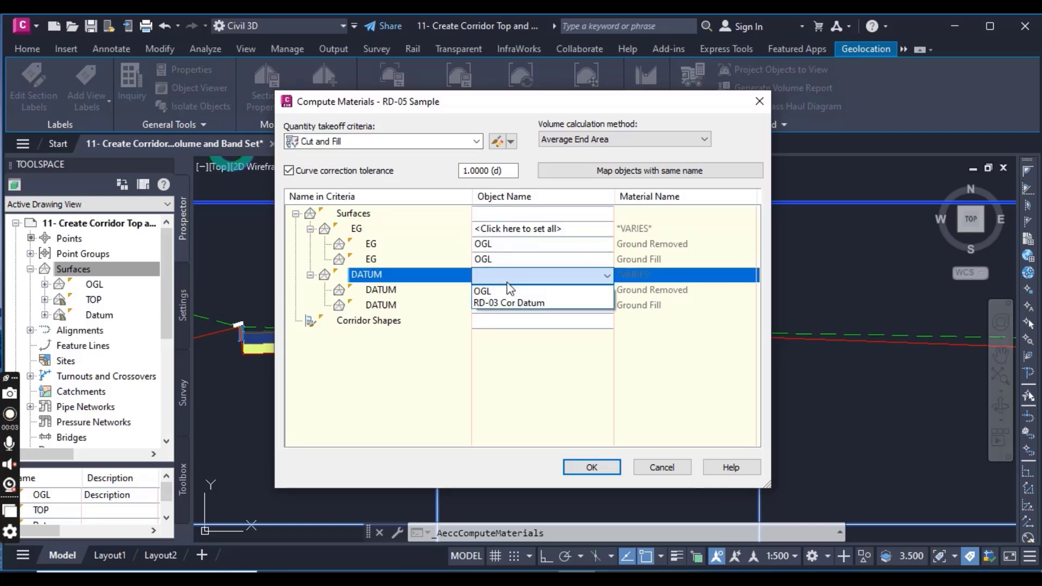
left_click(515, 306)
left_click(592, 467)
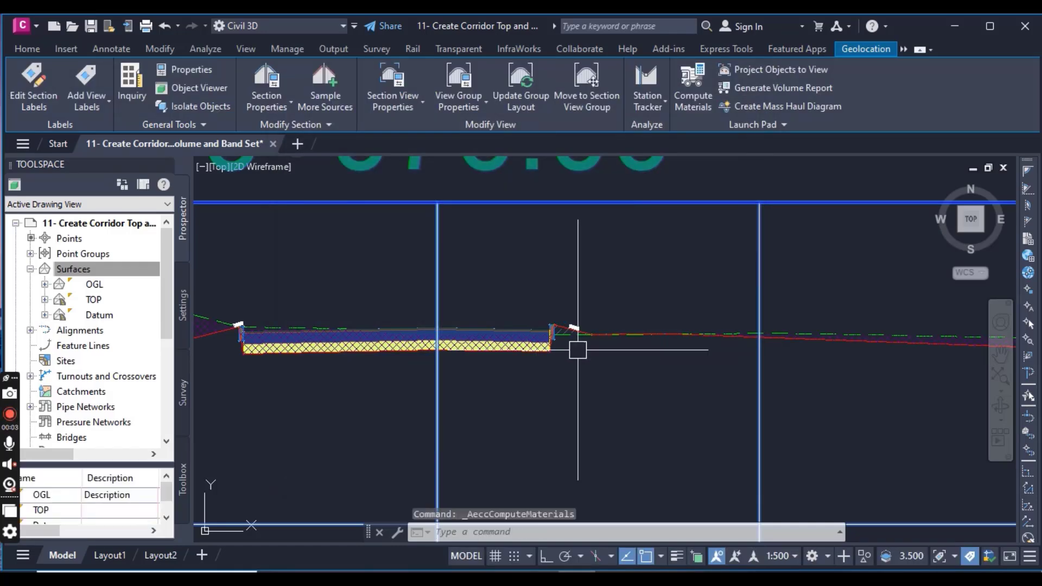
Examine the cut and fill hatching around the road edge and side slope in the 0+070.00 section view, and clear the selection.
middle_click_drag(351, 355, 655, 334)
scroll(477, 337, "up", 5)
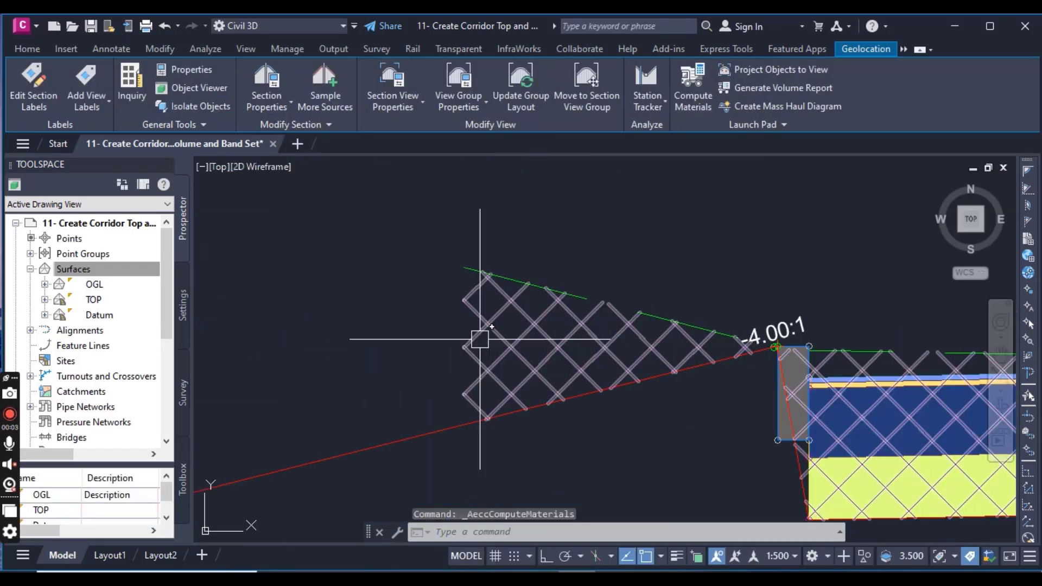
scroll(579, 353, "down", 5)
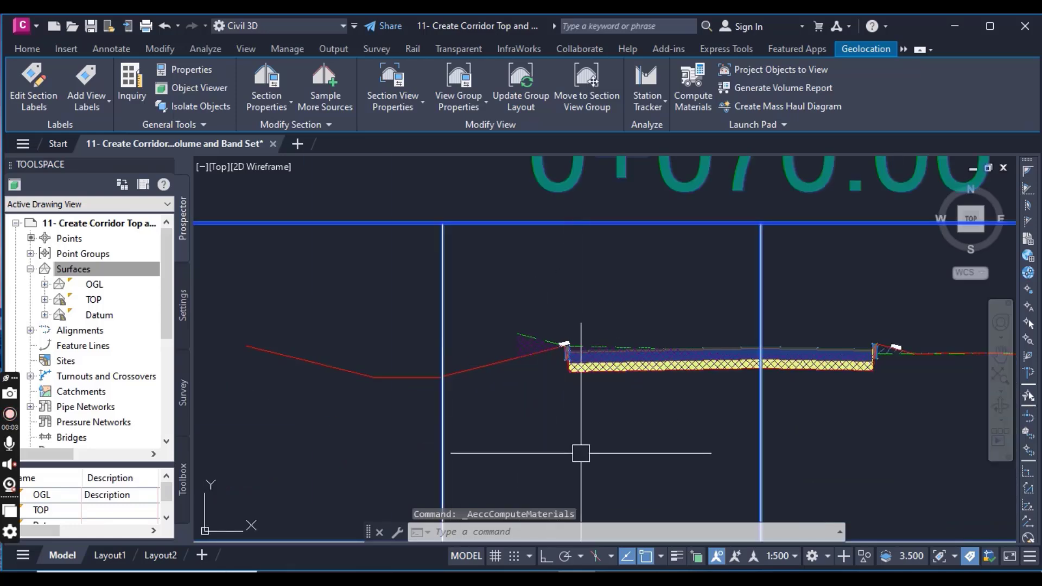
scroll(621, 395, "down", 5)
key("Escape")
scroll(635, 401, "down", 5)
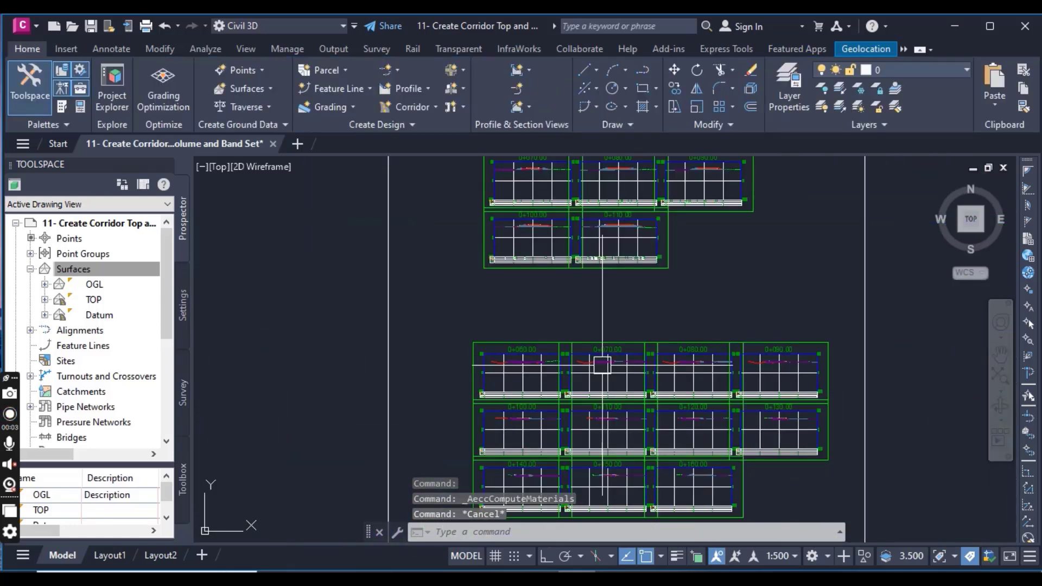
scroll(583, 303, "up", 10)
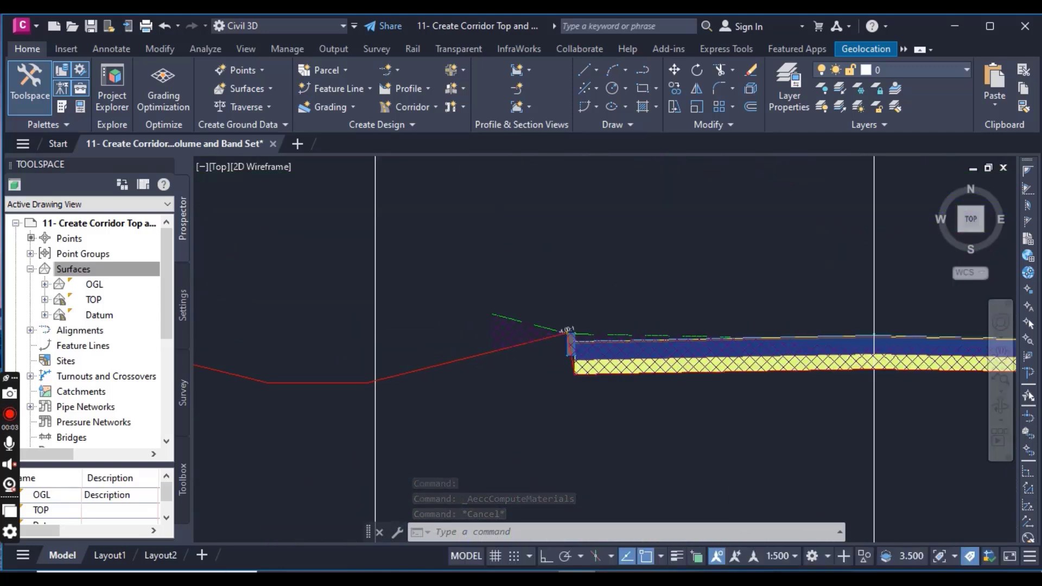
scroll(509, 326, "up", 2)
scroll(518, 332, "down", 2)
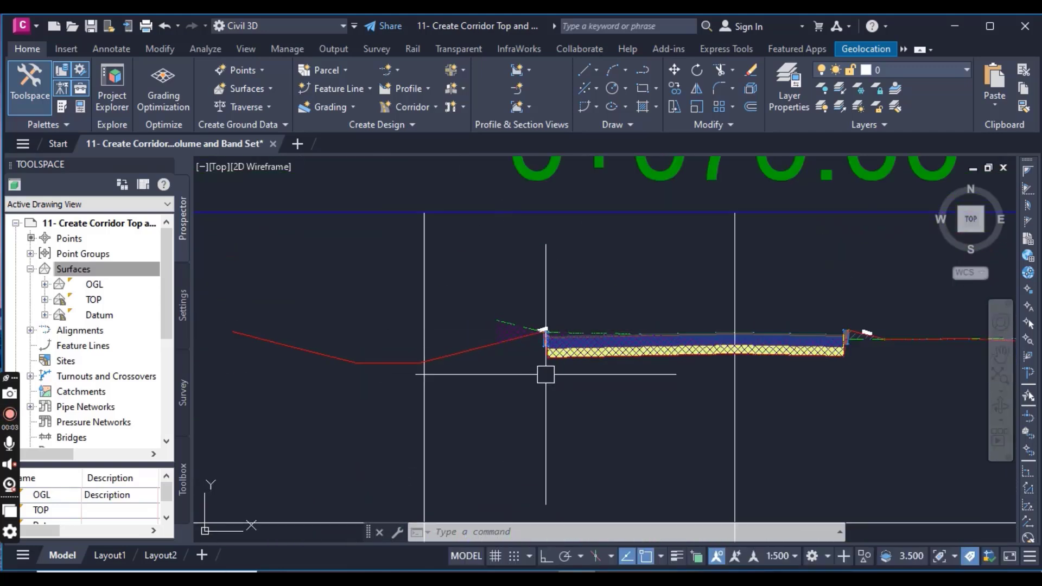
scroll(518, 336, "up", 3)
left_click(538, 317)
scroll(548, 326, "down", 3)
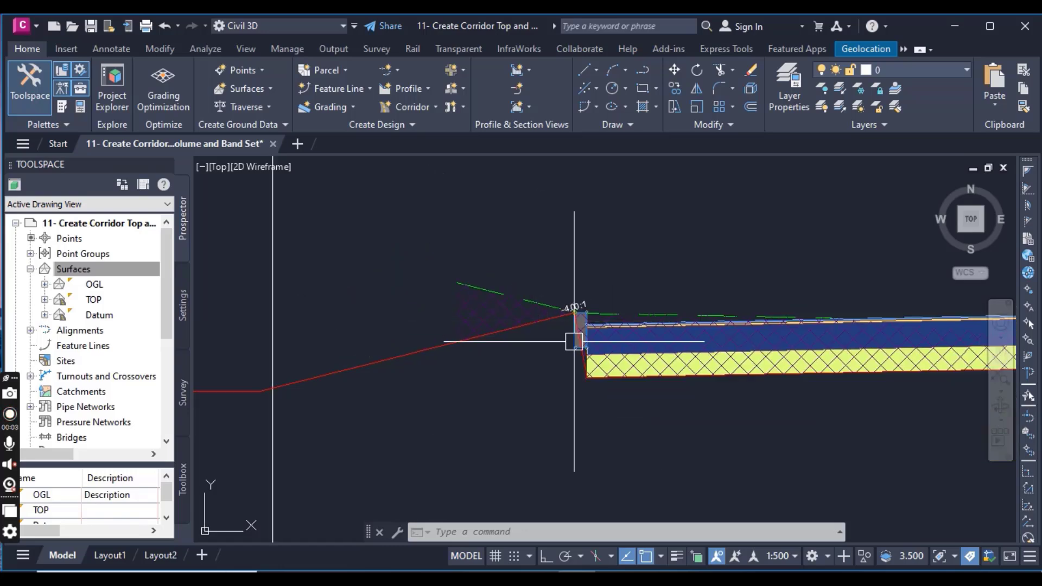
scroll(559, 374, "down", 8)
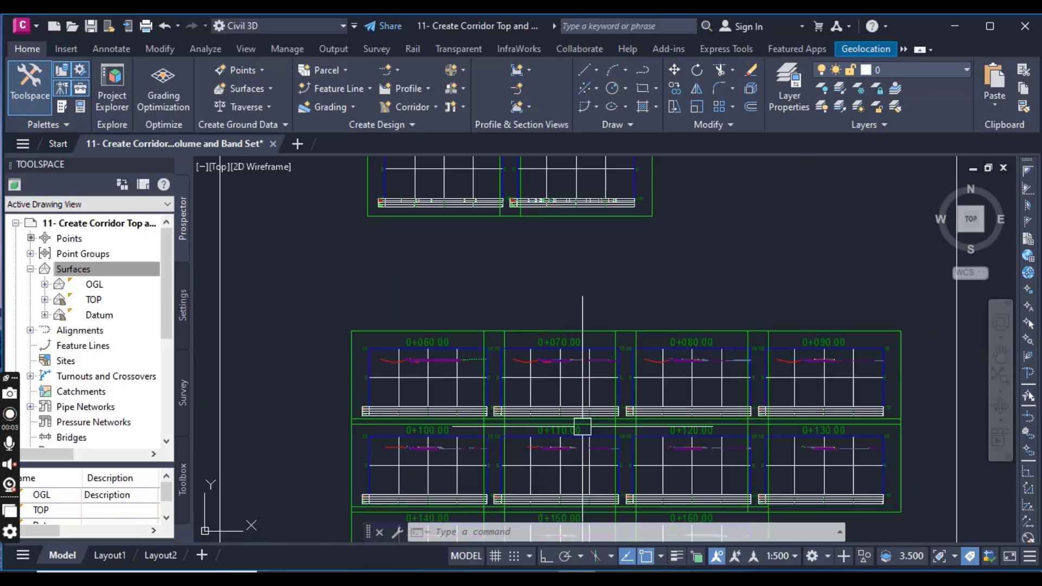
Select the 0+020.00 section view in the lowest group and start Compute Materials for alignment RA outer Circle with sample line group RA SAmple.
scroll(555, 276, "down", 3)
scroll(575, 325, "up", 10)
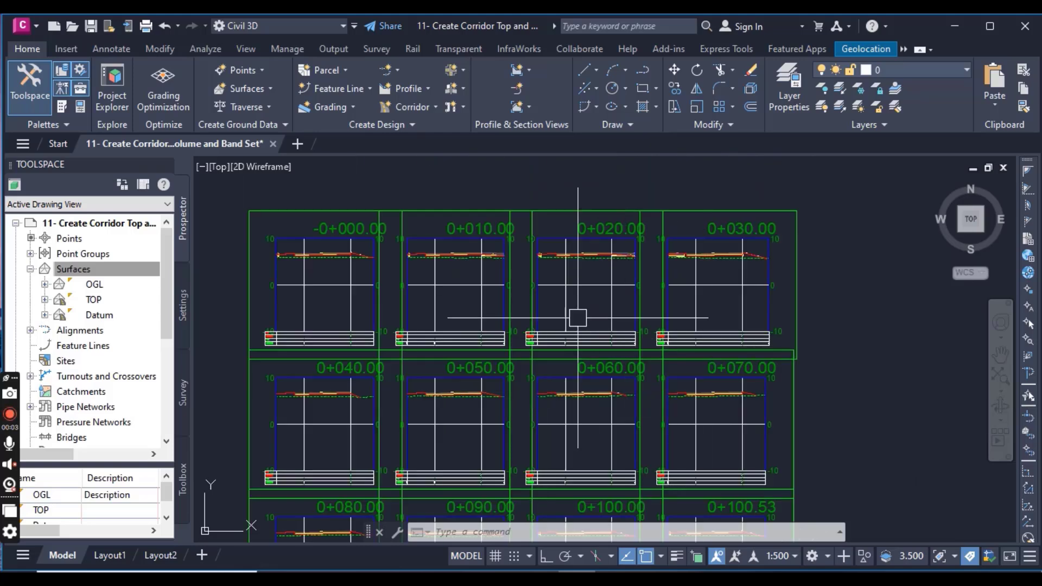
scroll(574, 316, "down", 2)
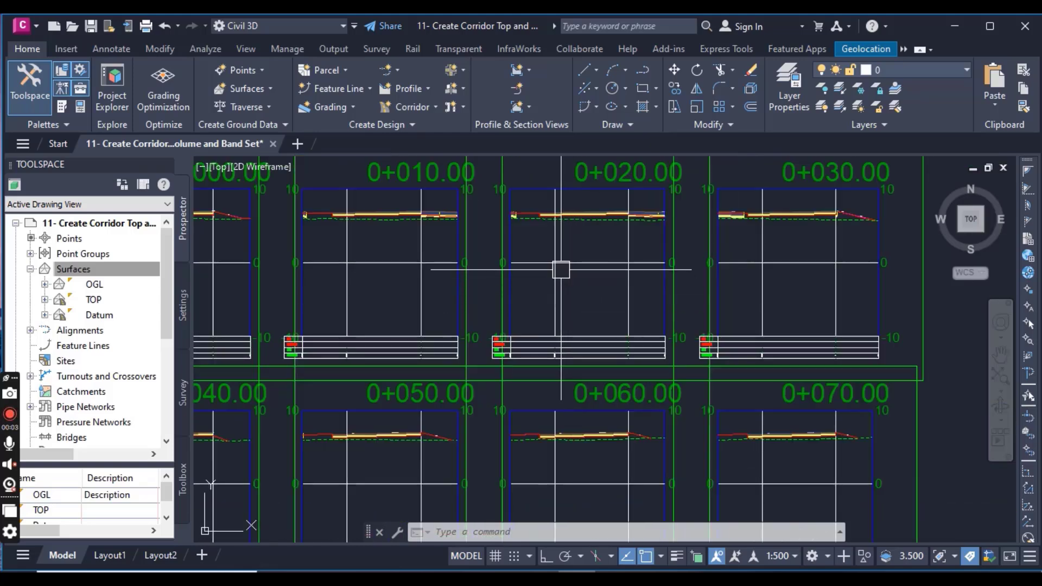
left_click(555, 302)
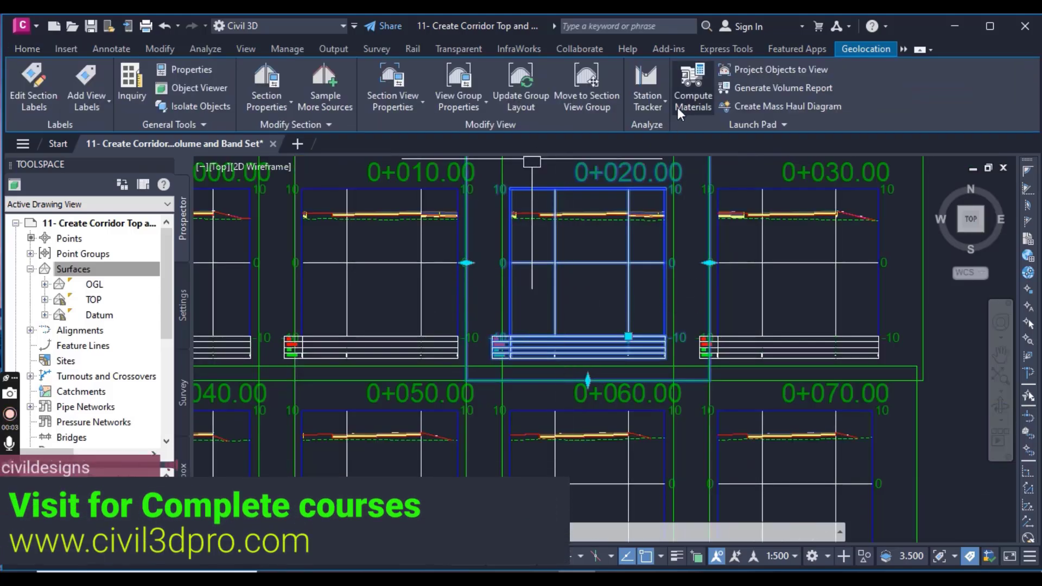
left_click(701, 107)
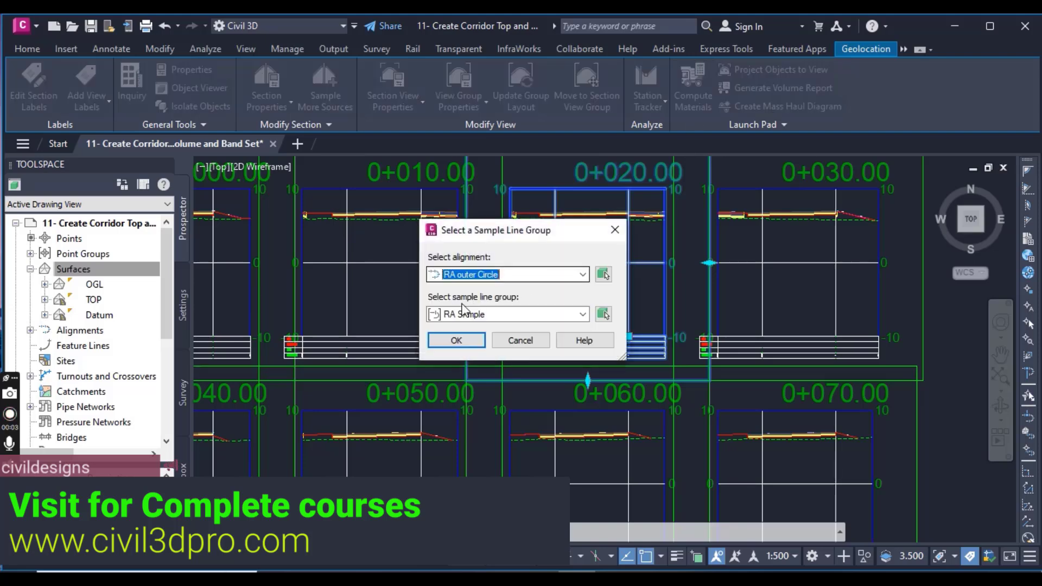
left_click(510, 274)
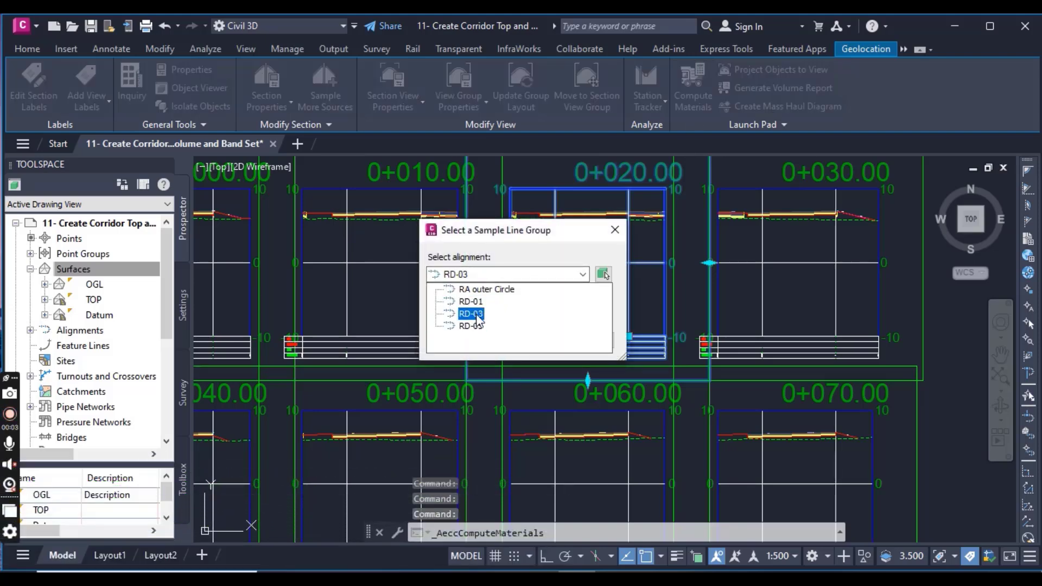
left_click(462, 289)
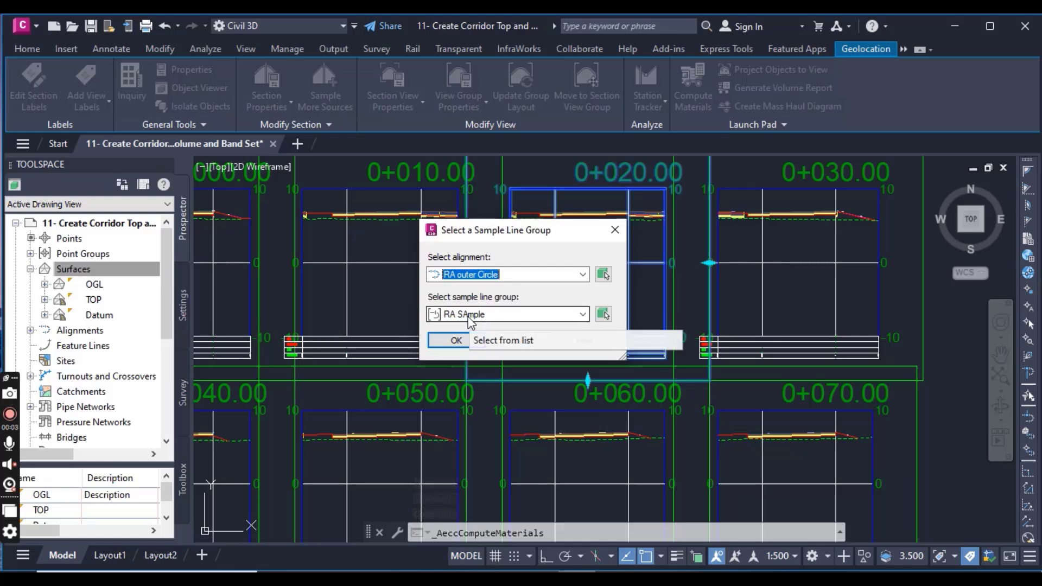
left_click(441, 340)
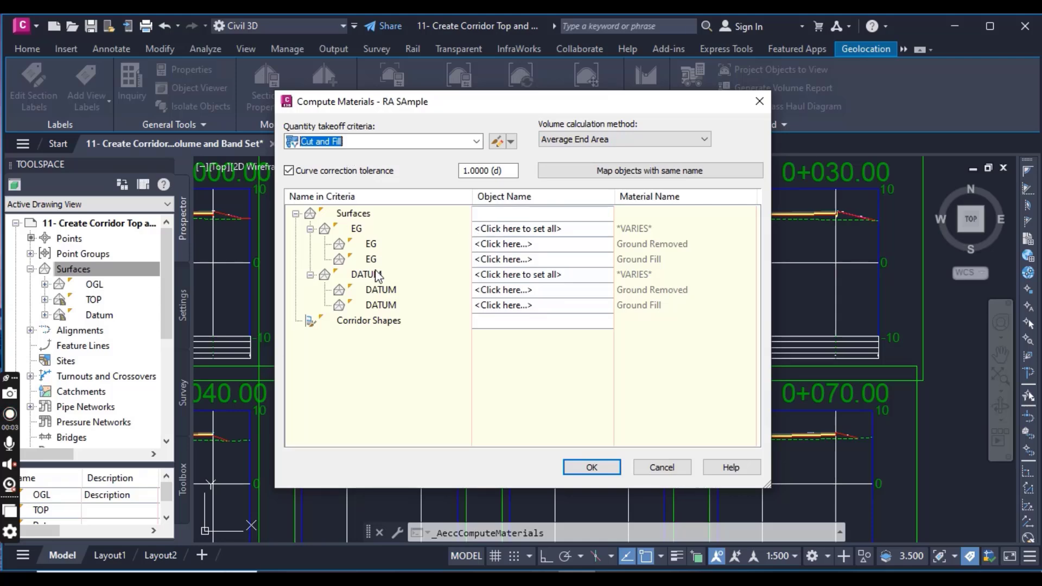
For RA SAmple, map all EG surfaces to OGL and all DATUM surfaces to RD-03 Cor Datum, and accept the material computation.
left_click(501, 228)
left_click(488, 243)
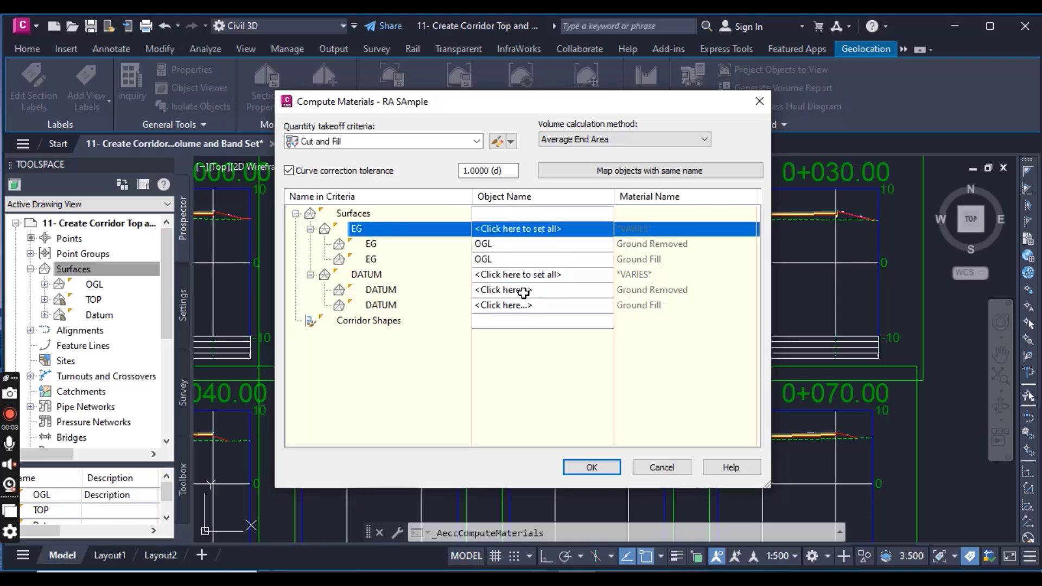
left_click(523, 276)
left_click(520, 300)
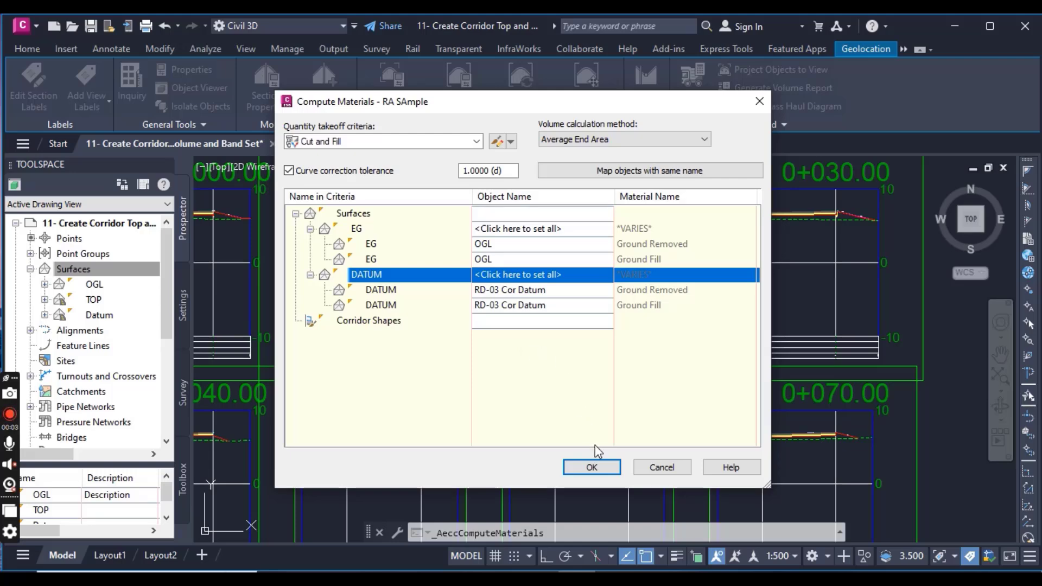
left_click(599, 466)
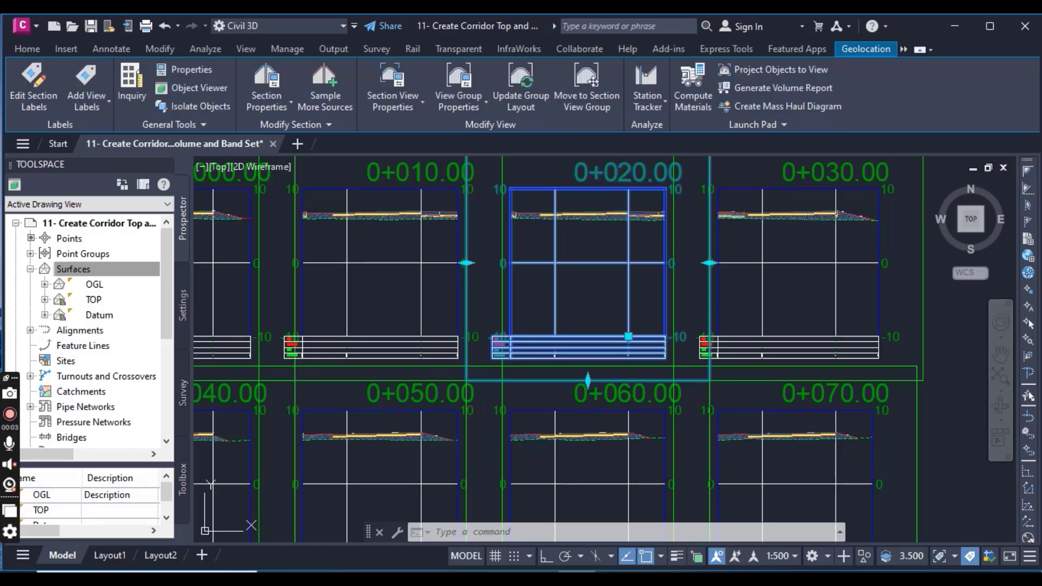
Clear the selection and review the material hatching in the lowest and uppermost section view groups, including the 0+050.00 and 0+060.00 views.
scroll(586, 336, "down", 4)
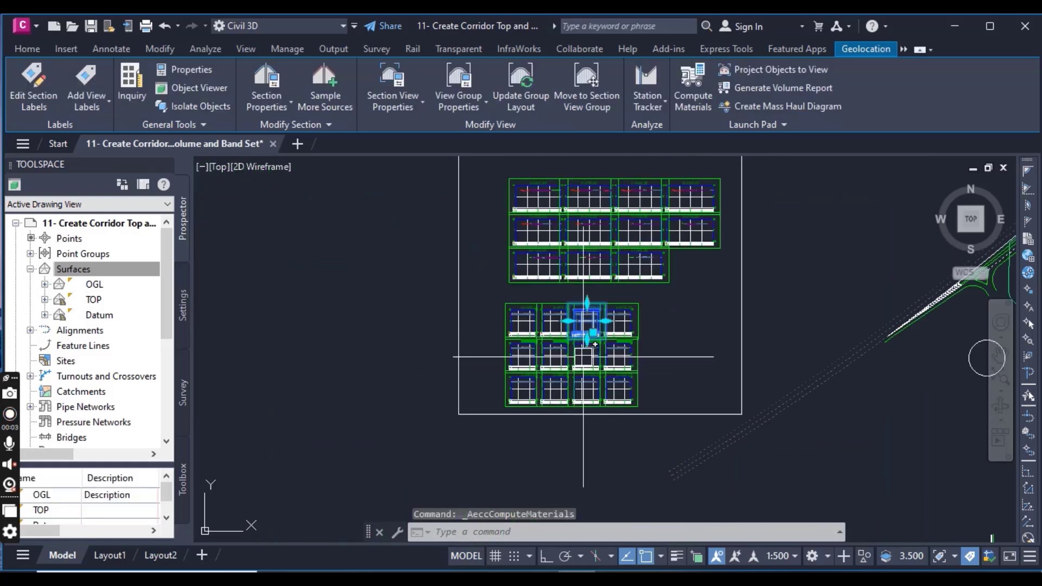
key("Escape")
scroll(639, 291, "up", 6)
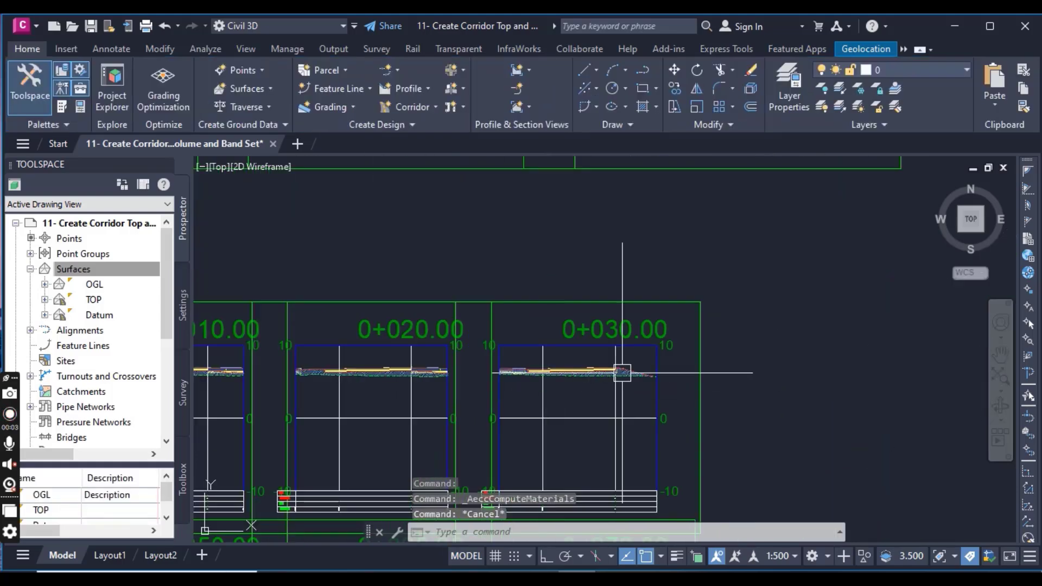
scroll(621, 372, "down", 5)
middle_click_drag(572, 262, 550, 333)
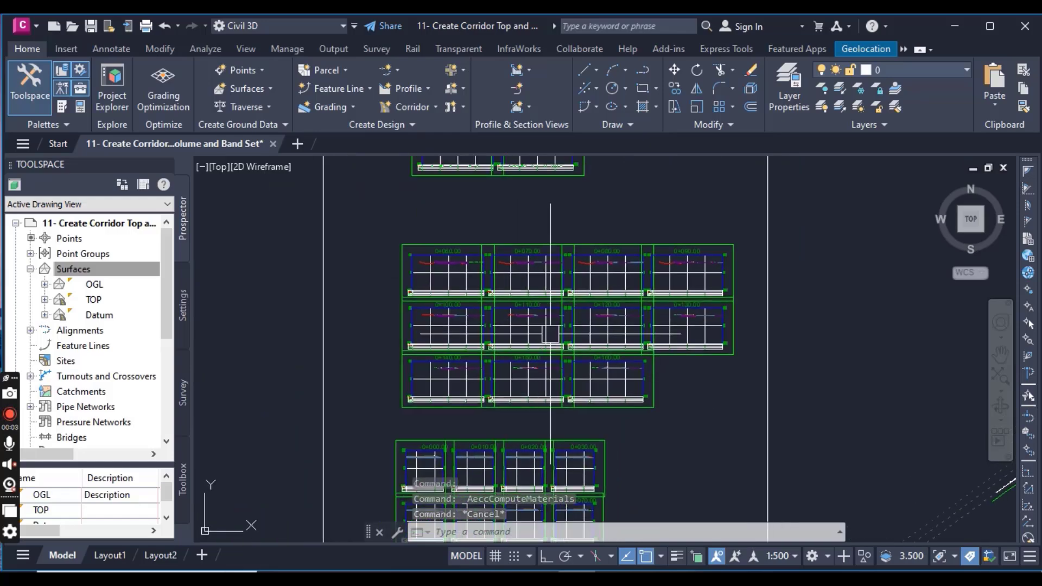
scroll(551, 288, "down", 5)
middle_click_drag(549, 285, 518, 373)
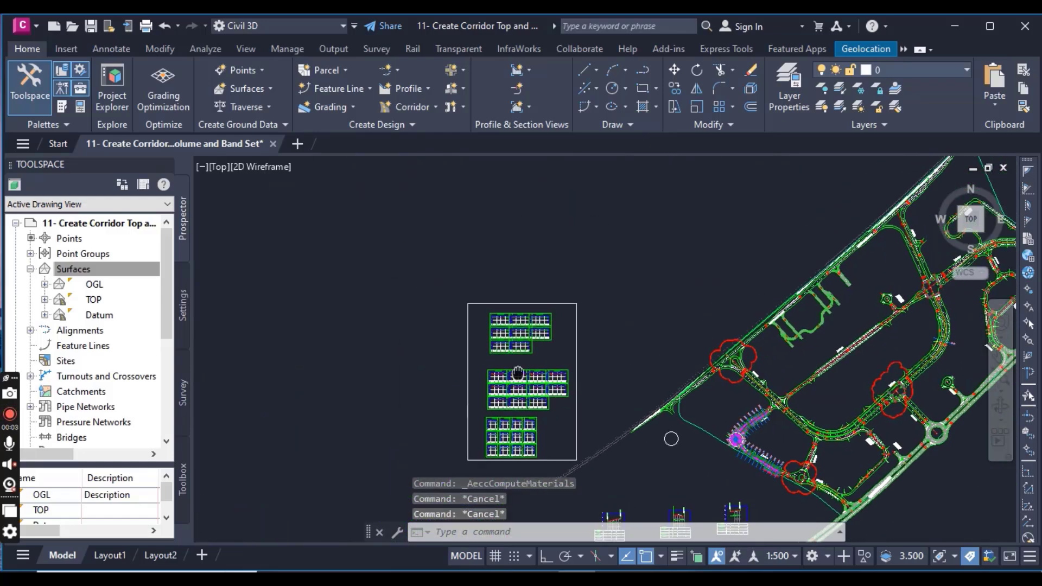
scroll(521, 358, "up", 8)
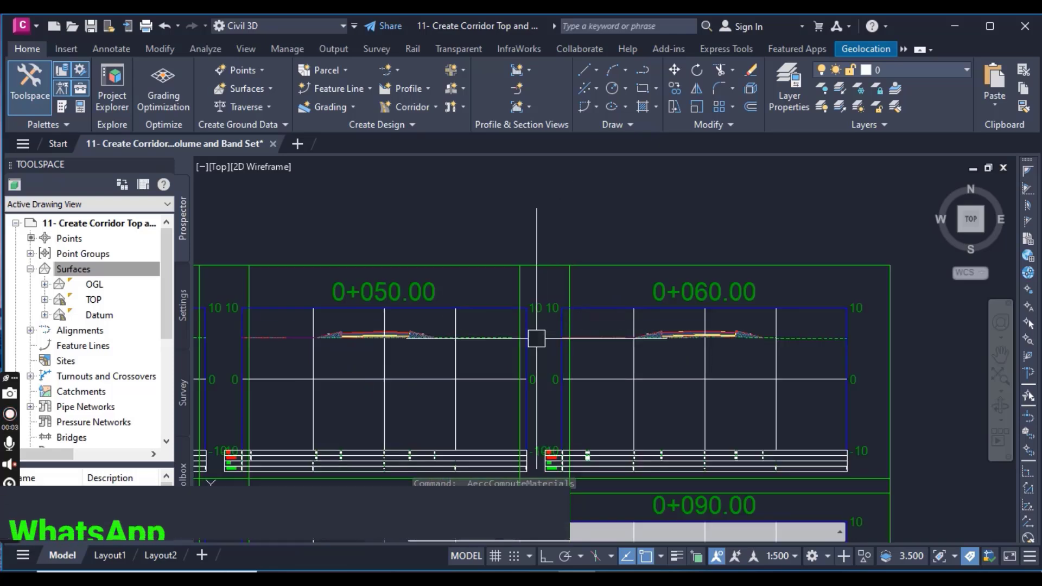
scroll(530, 336, "up", 3)
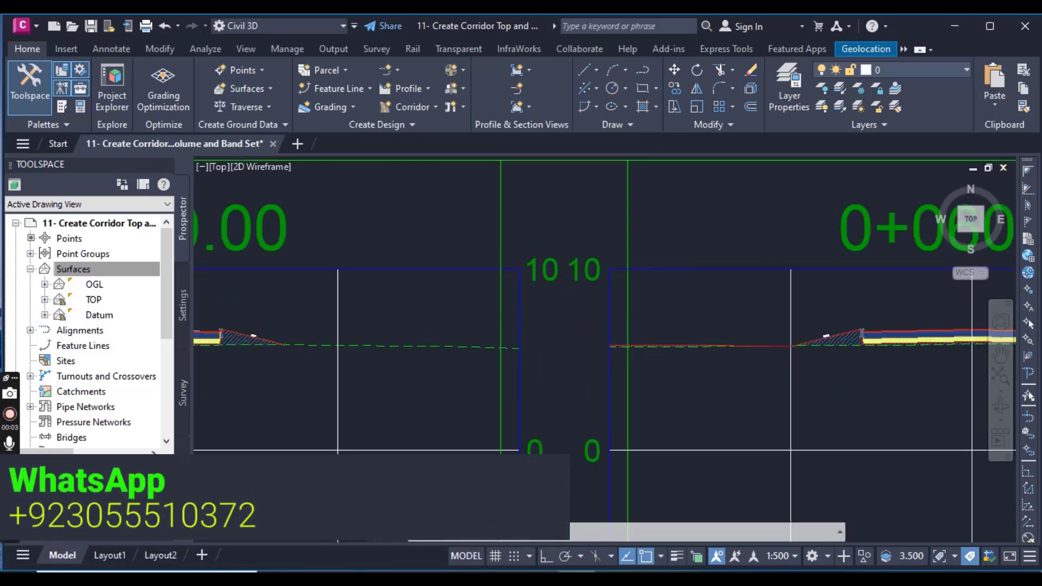
scroll(553, 325, "down", 4)
left_click(503, 348)
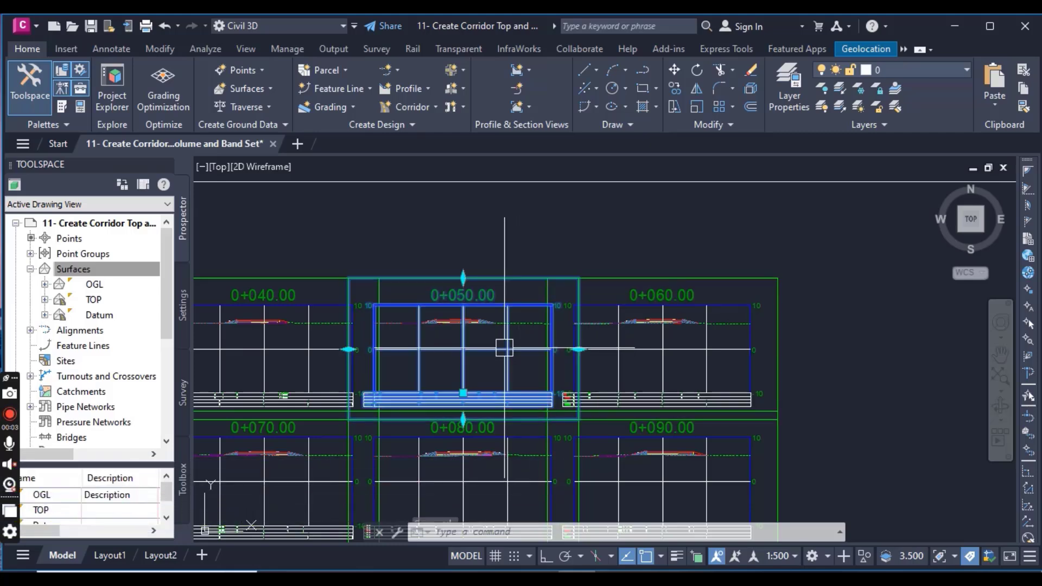
key("Escape")
key("Escape")
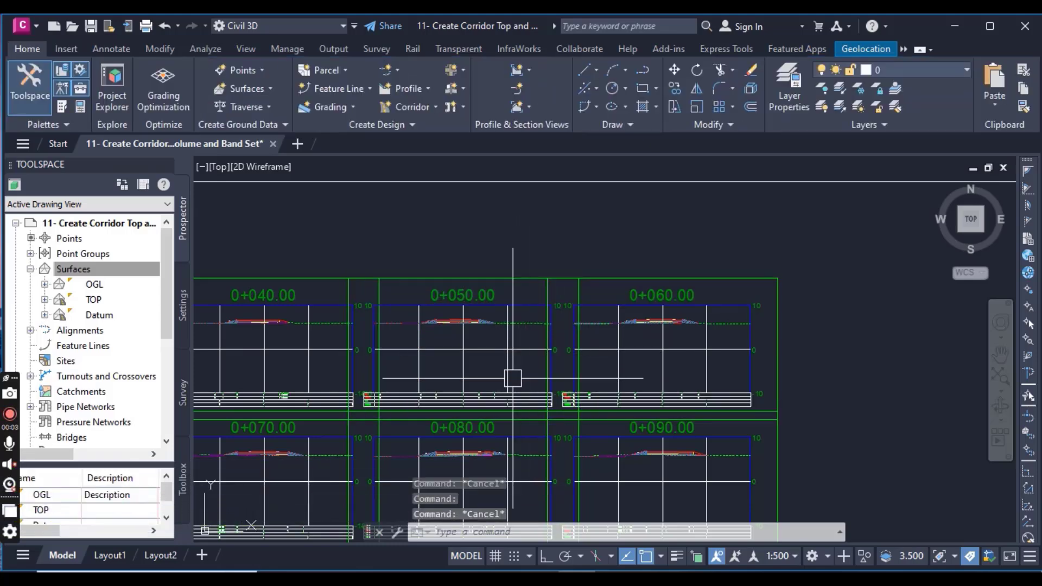
Select the 0+040.00 section view and open the band settings for the whole RD-03 Sample section view group.
scroll(507, 374, "up", 3)
scroll(402, 363, "up", 6)
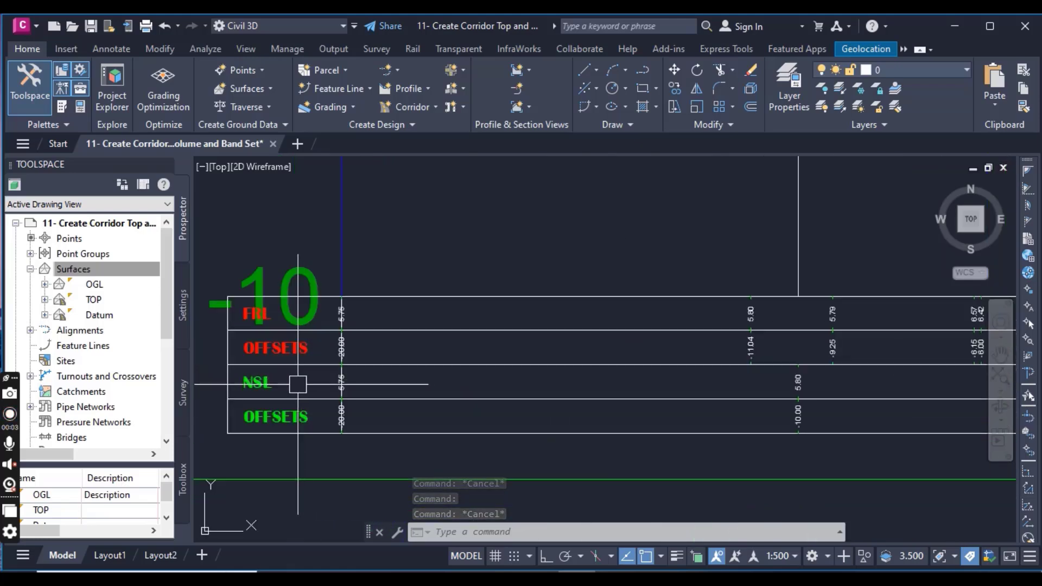
scroll(299, 379, "up", 2)
scroll(349, 354, "down", 5)
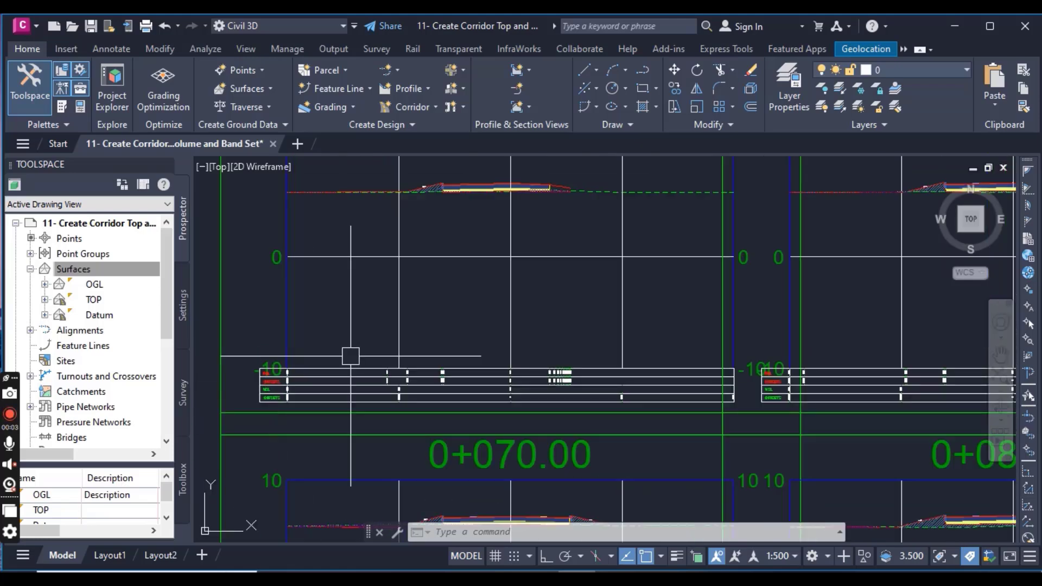
left_click(509, 306)
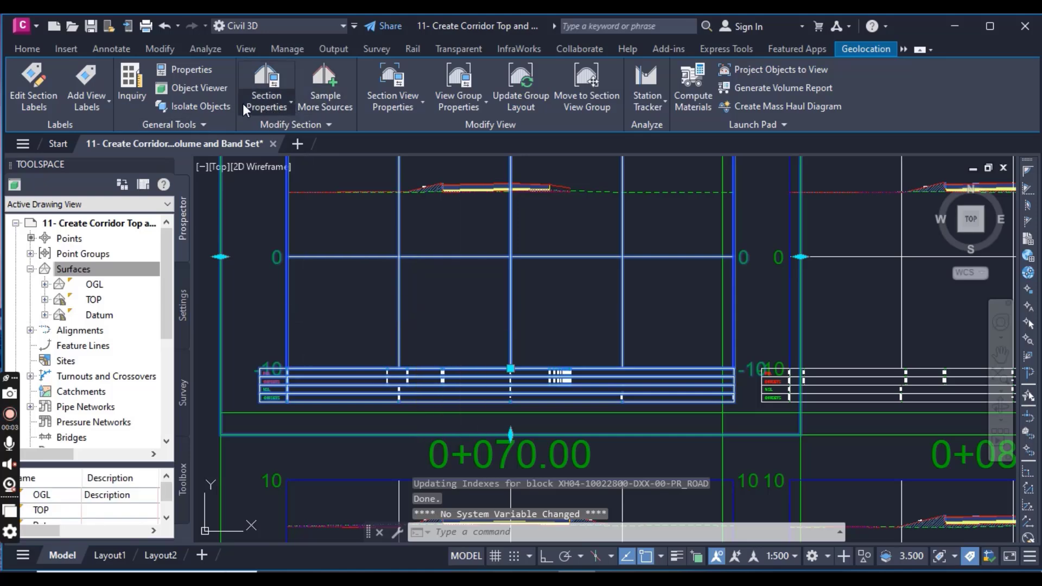
scroll(460, 313, "down", 8)
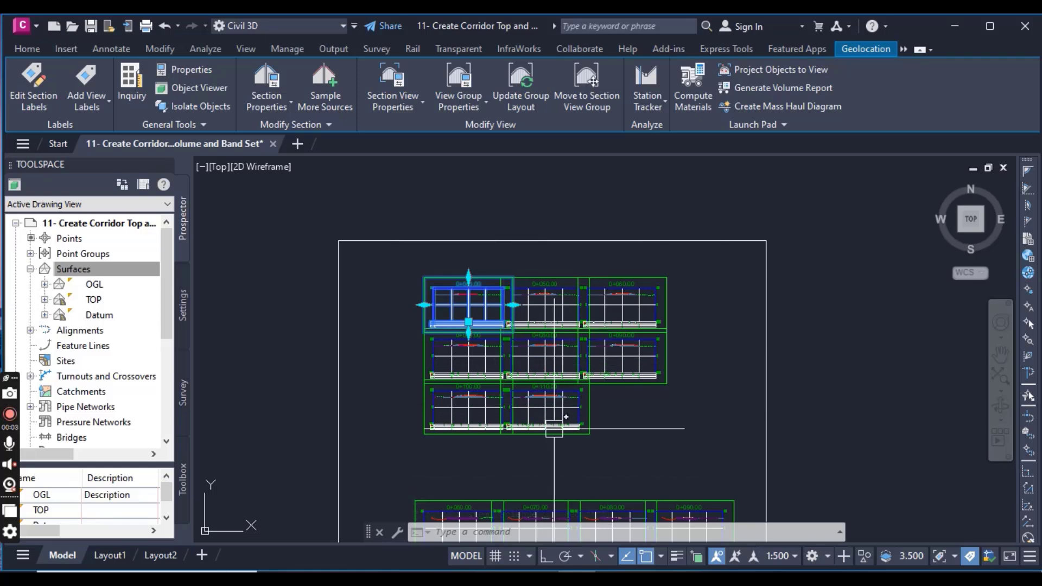
left_click(456, 77)
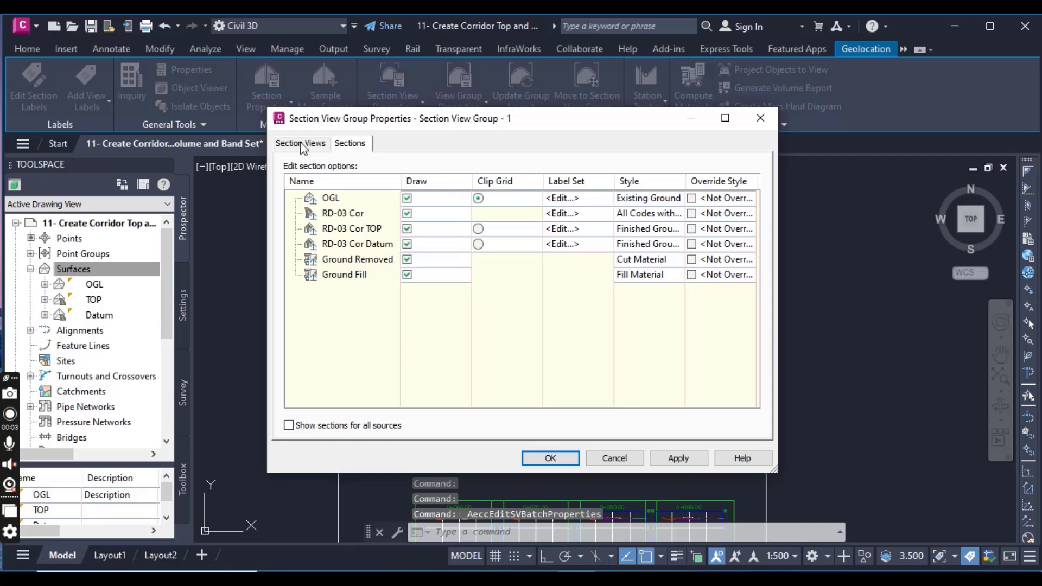
left_click(302, 145)
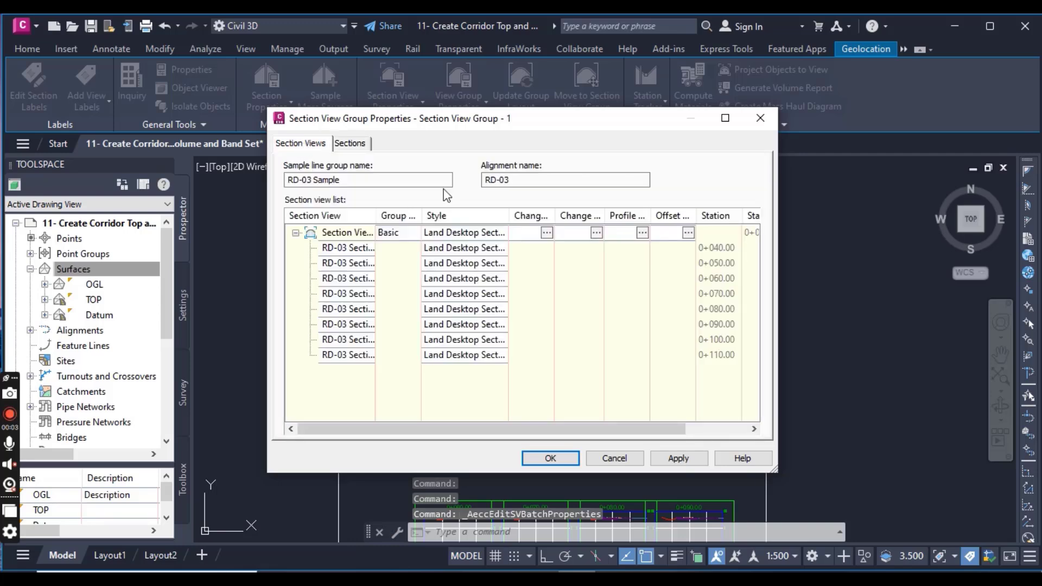
left_click(546, 232)
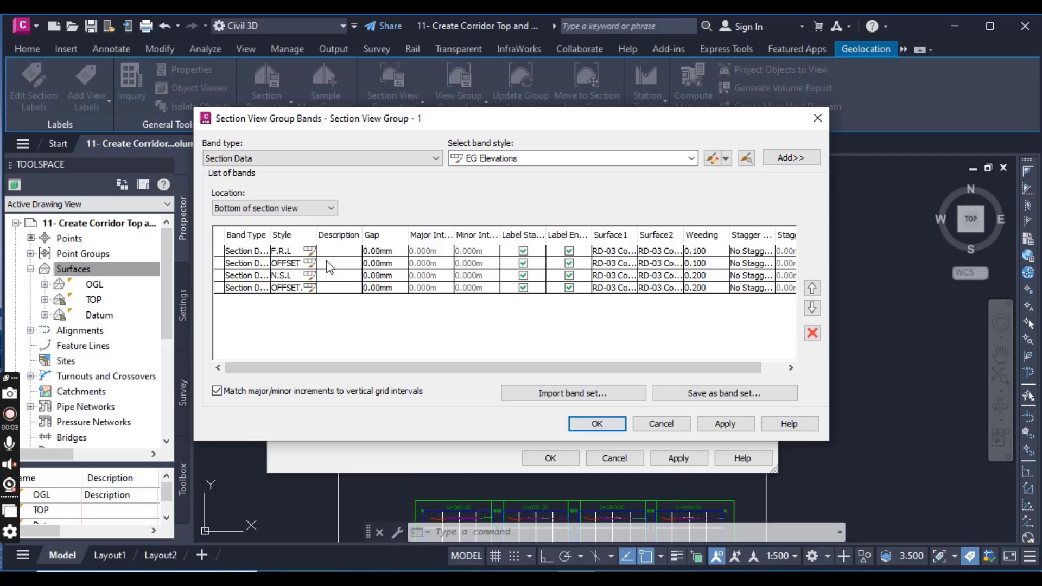
Assign RD-03 Cor TOP as both Surface1 and Surface2 of the F.R.L band.
left_click(624, 252)
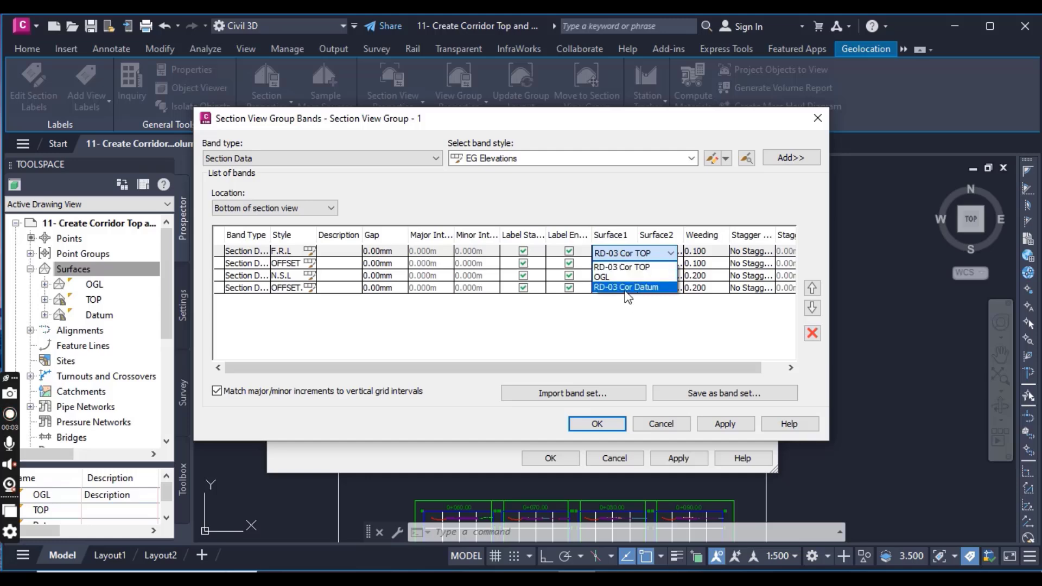
left_click(638, 268)
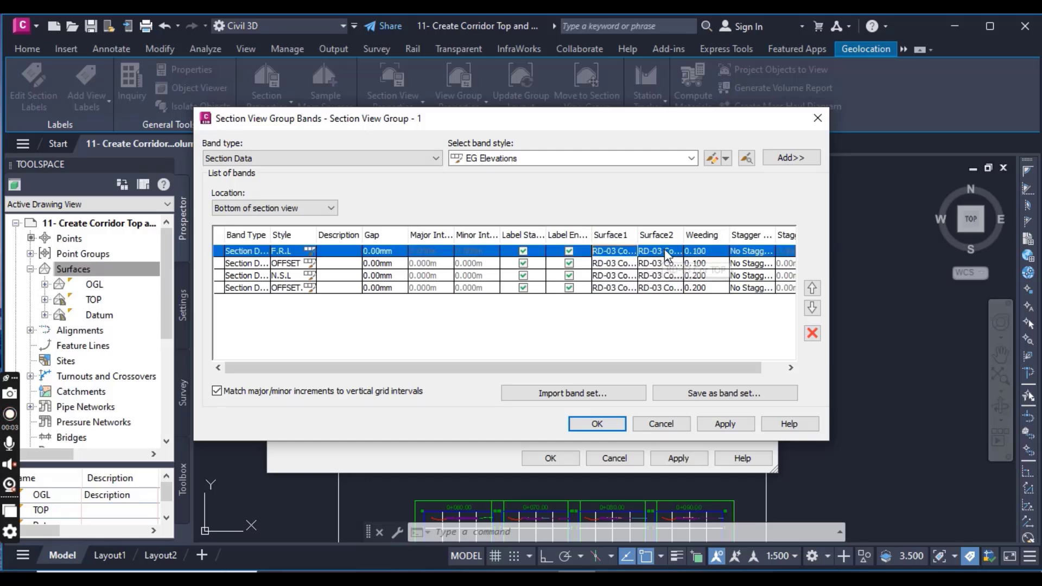
left_click(664, 248)
left_click(683, 270)
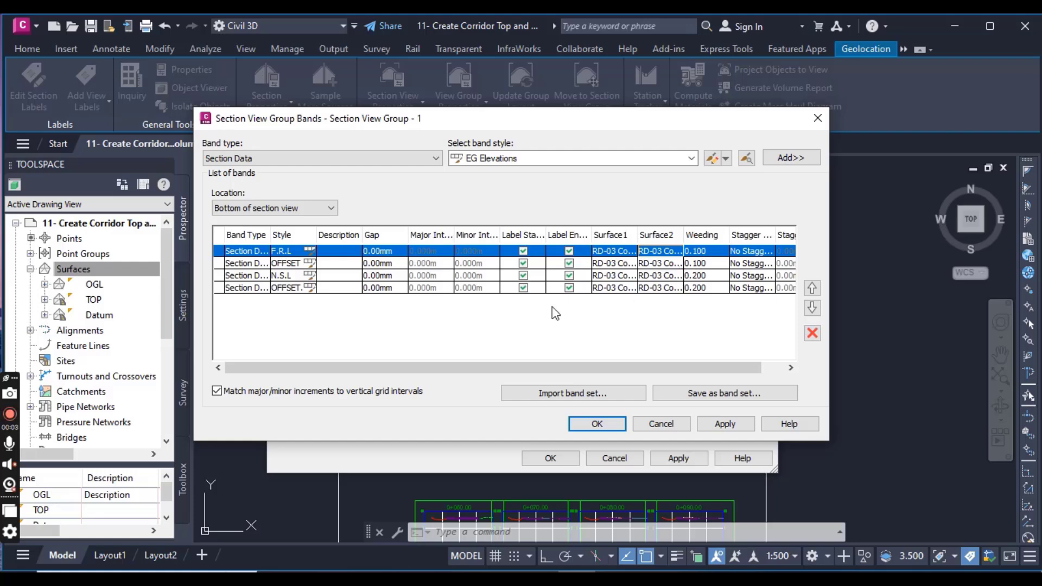
Assign OGL as both Surface1 and Surface2 of the N.S.L band, and accept the band and group properties.
left_click(613, 276)
left_click(614, 276)
left_click(618, 300)
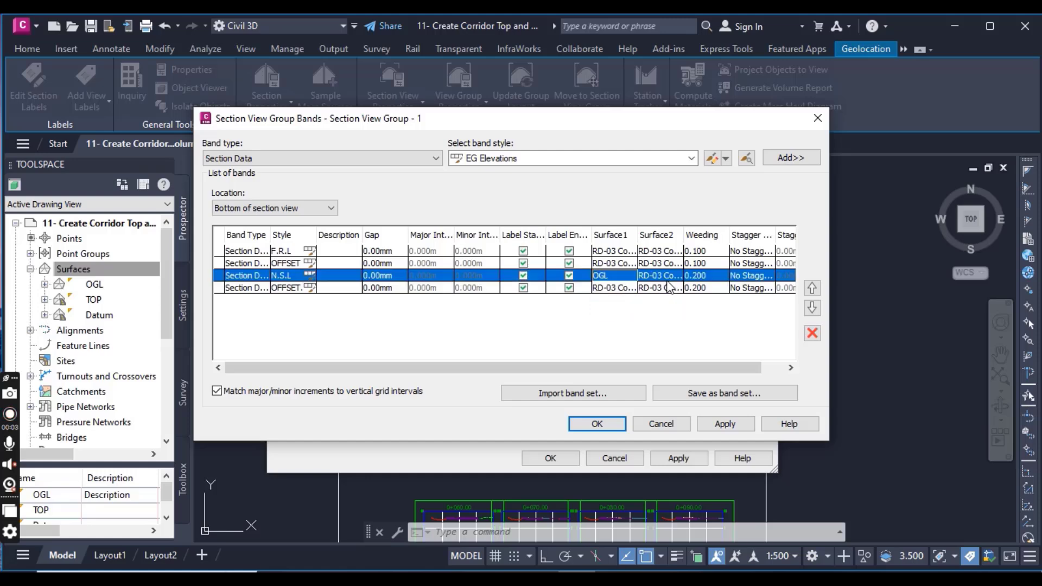
left_click(663, 276)
left_click(655, 302)
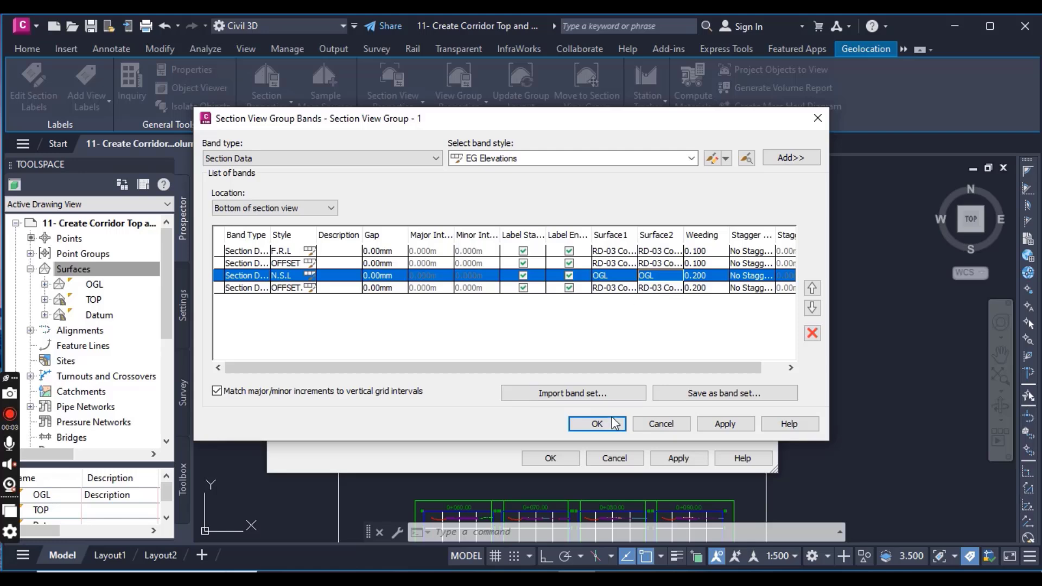
left_click(596, 424)
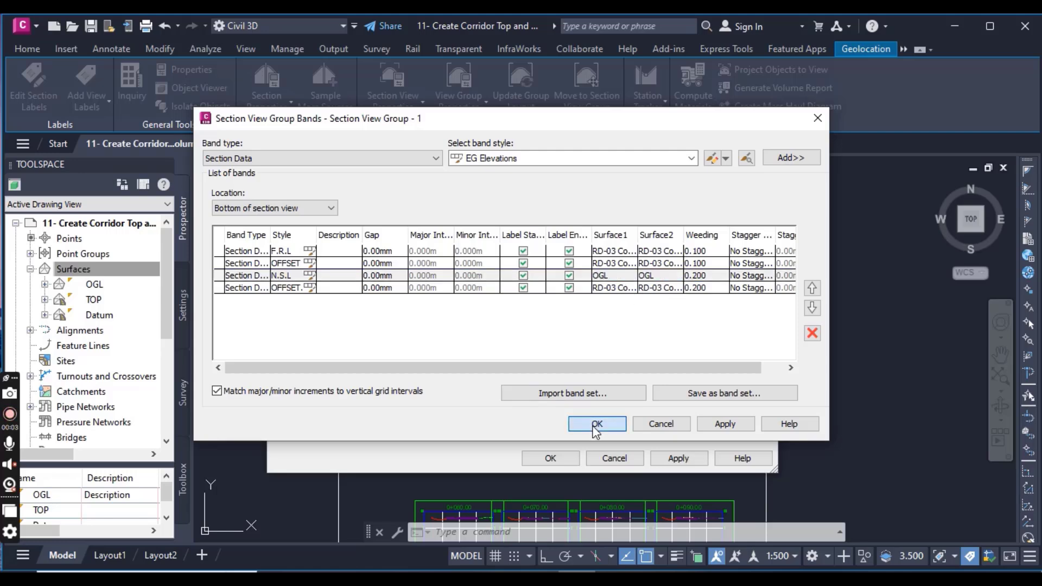
left_click(550, 458)
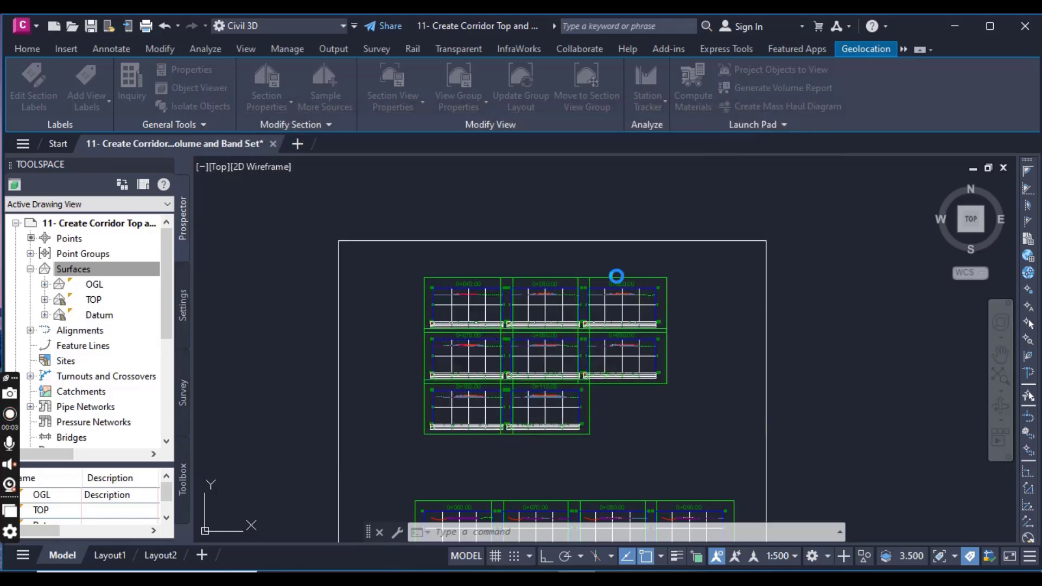
Clear the selection and examine the elevation and offset labels in the bands below the 0+040.00 section view.
left_click(463, 320)
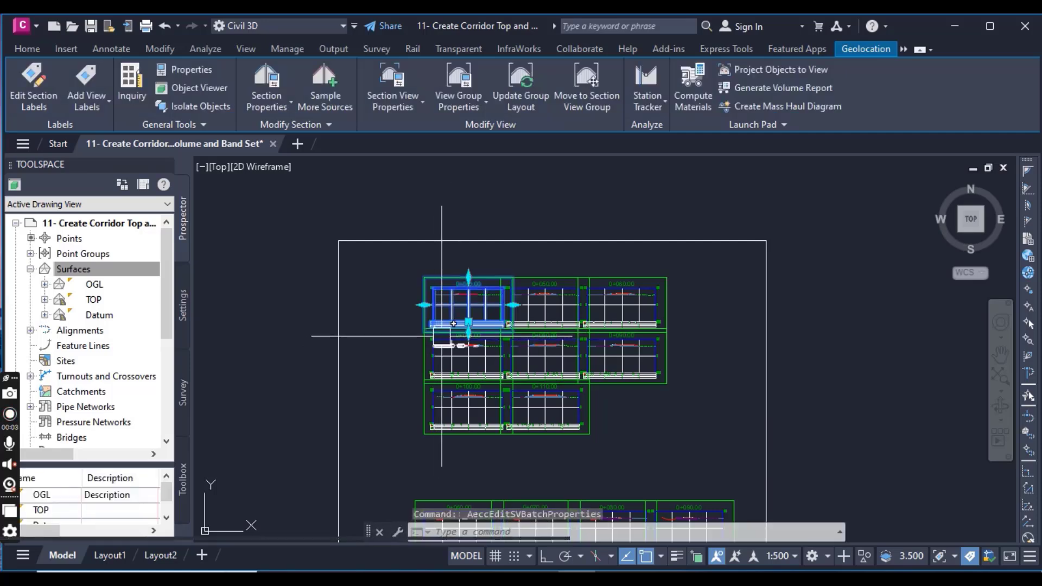
key("Escape")
scroll(448, 328, "up", 10)
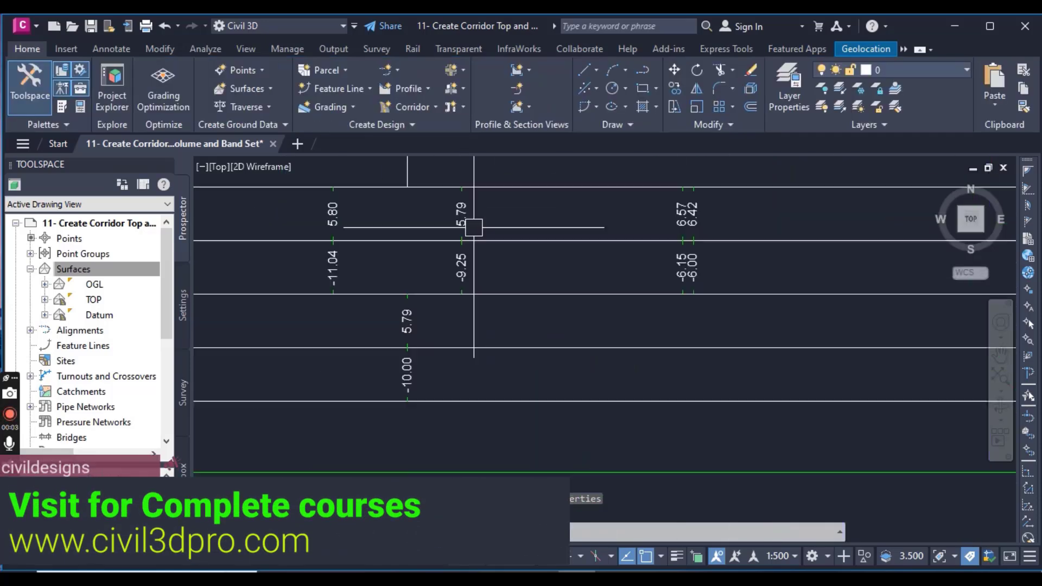
scroll(551, 324, "down", 8)
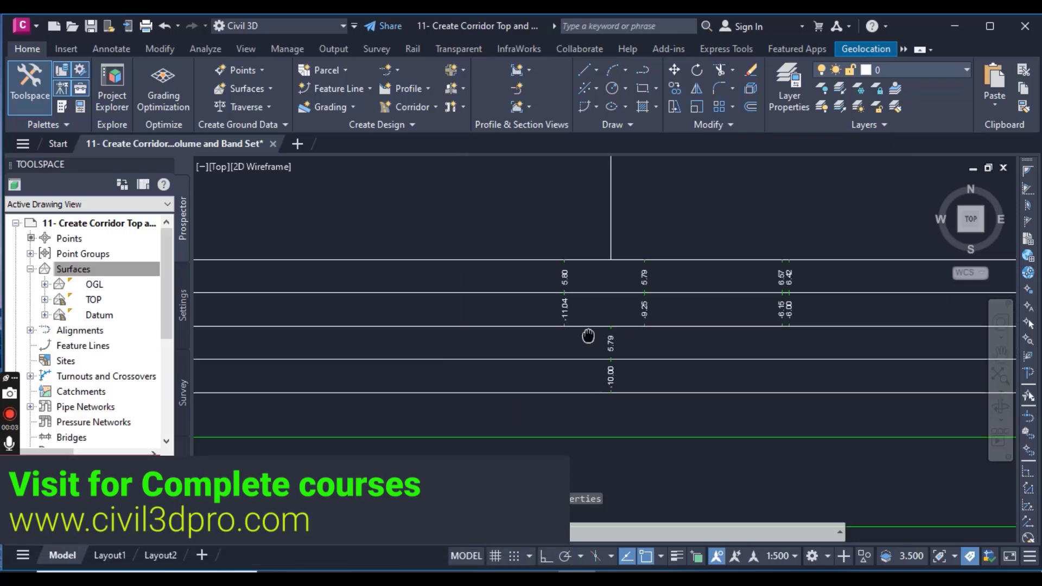
scroll(560, 334, "up", 3)
scroll(560, 334, "up", 6)
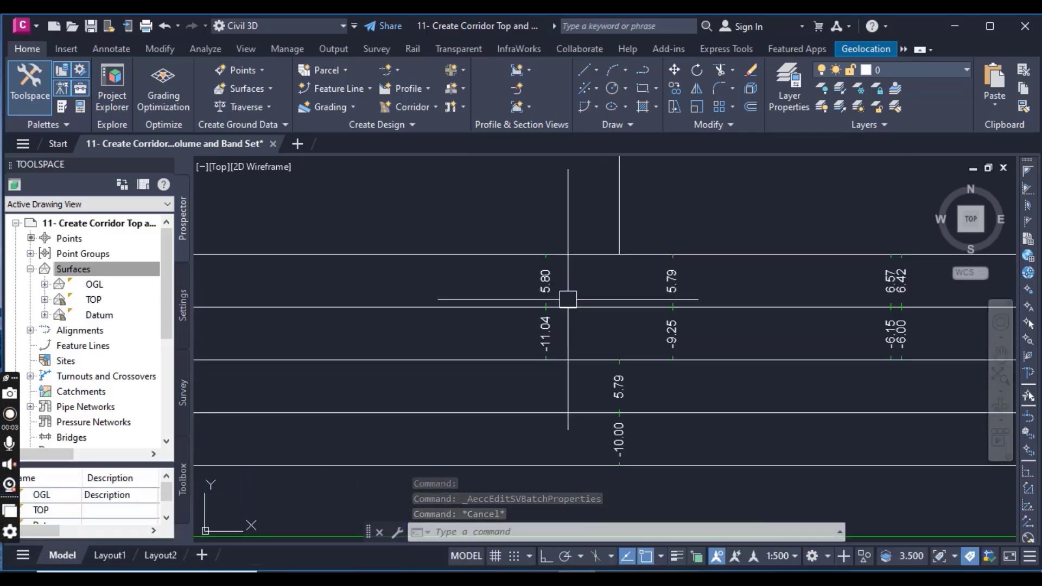
scroll(578, 303, "down", 5)
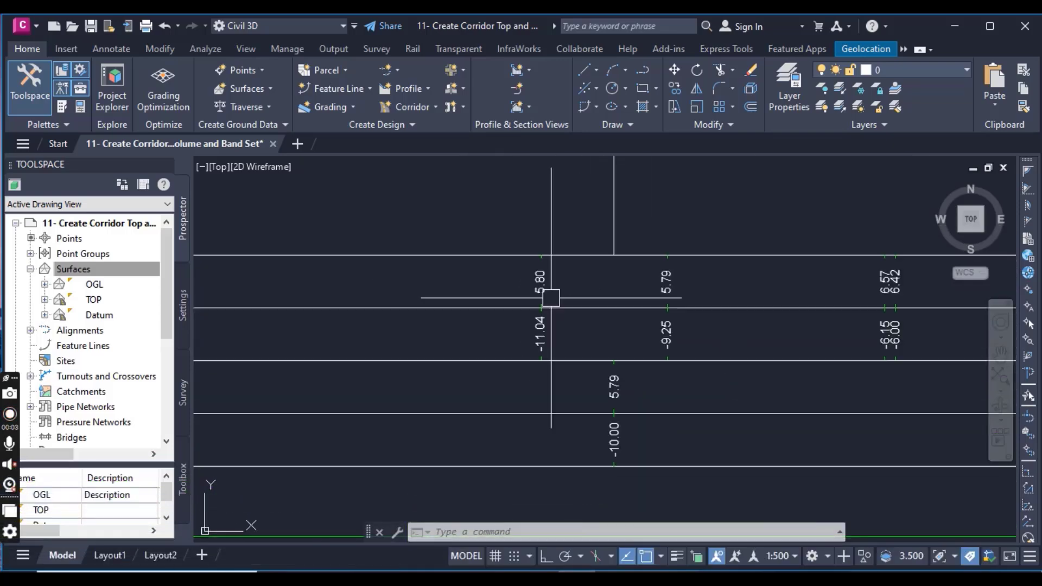
scroll(541, 288, "down", 10)
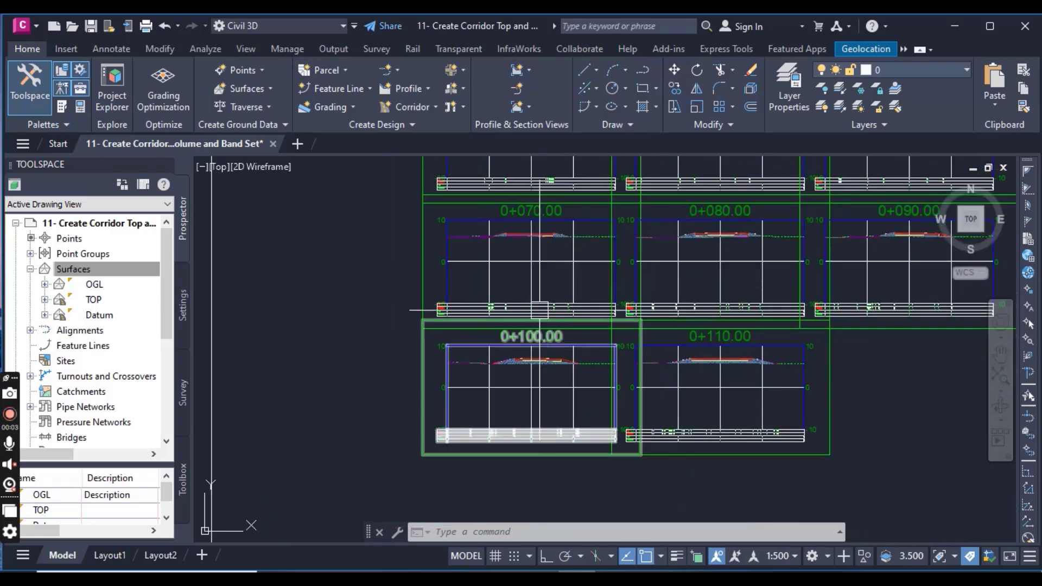
middle_click_drag(593, 432, 574, 332)
scroll(590, 332, "up", 7)
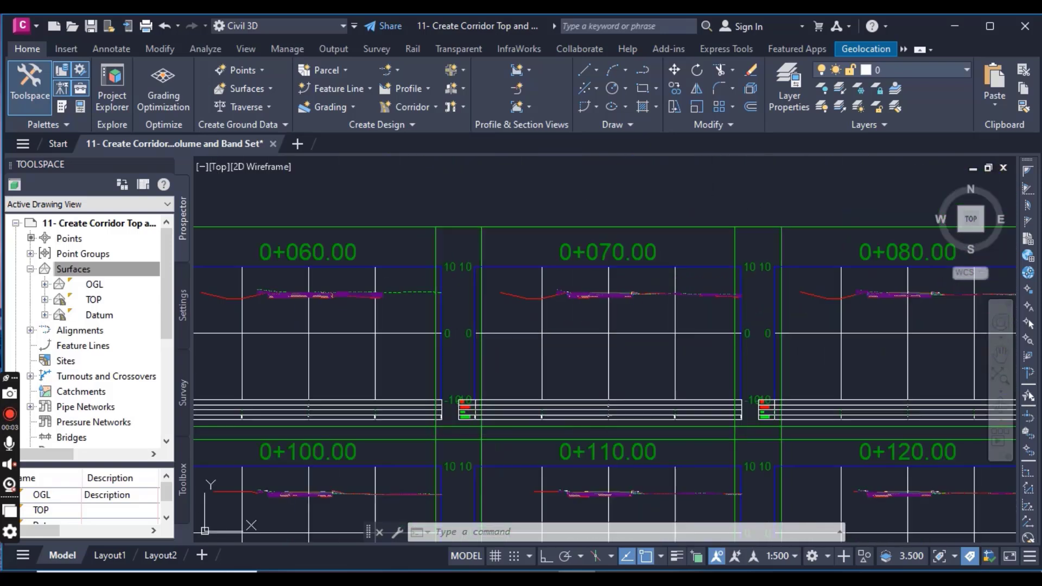
left_click(638, 342)
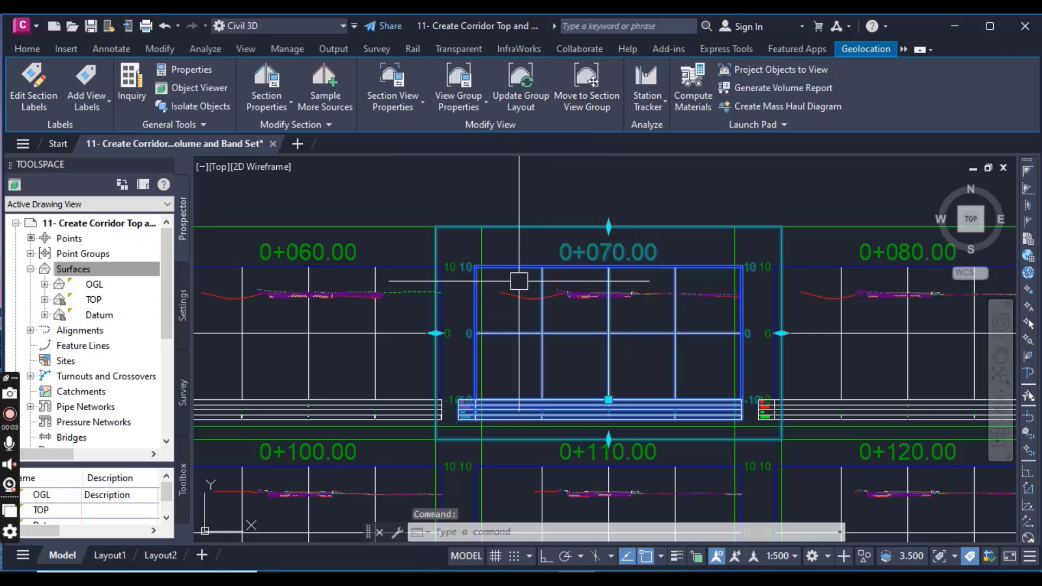
left_click(442, 70)
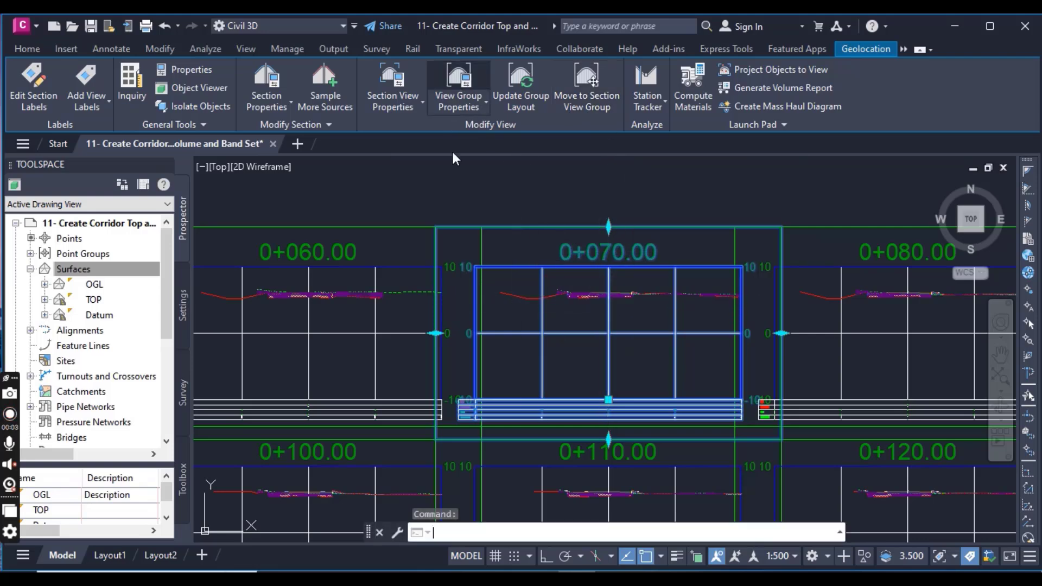
left_click(546, 233)
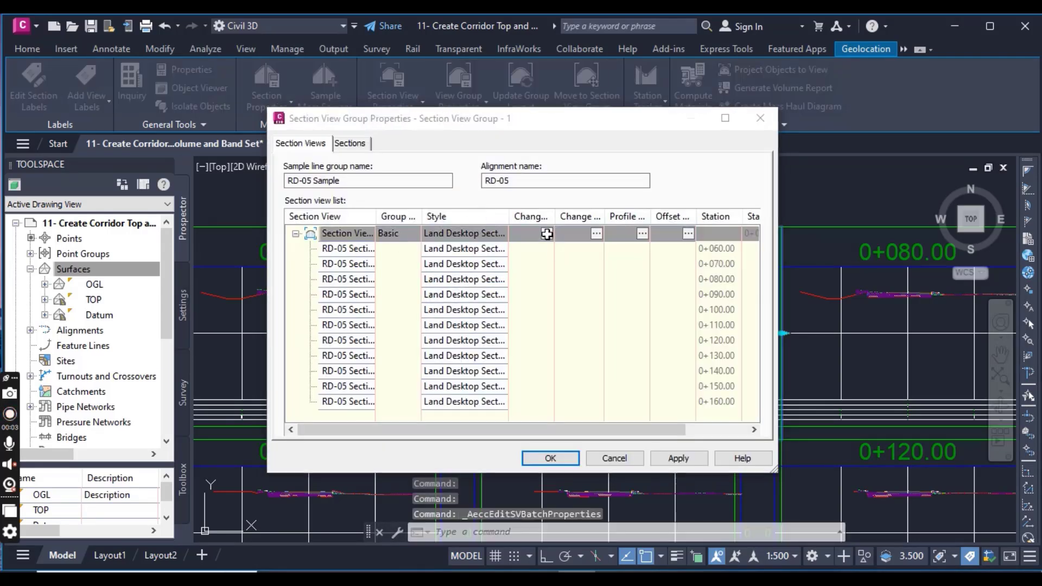
left_click(547, 233)
left_click(281, 254)
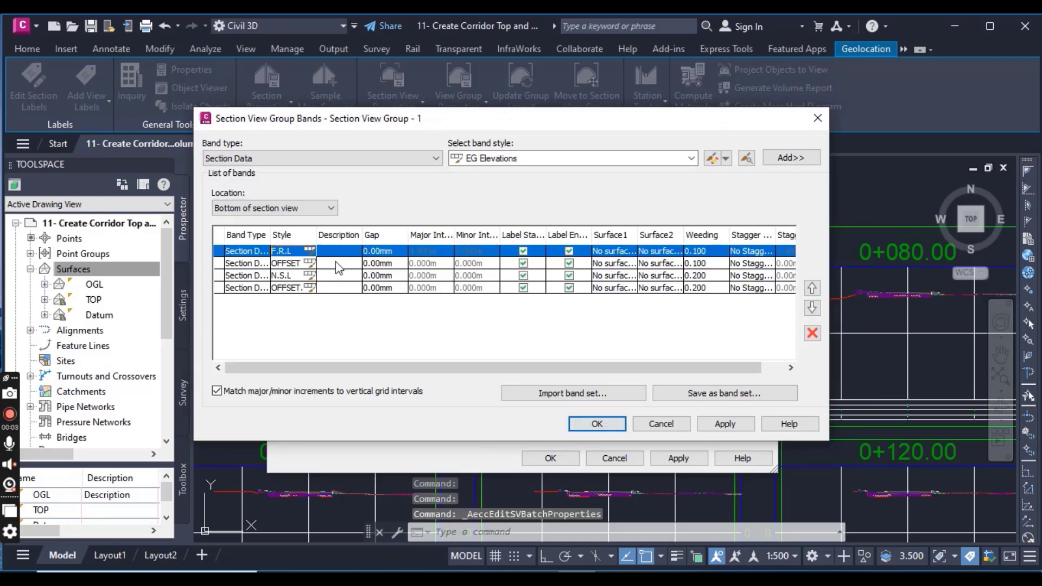
left_click_drag(560, 367, 584, 368)
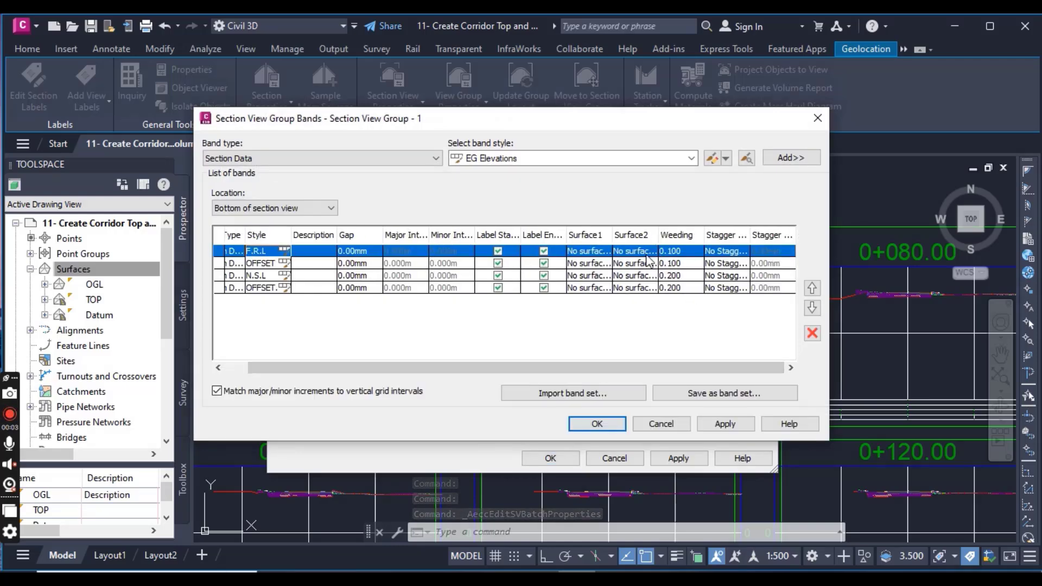
left_click(593, 252)
left_click(628, 275)
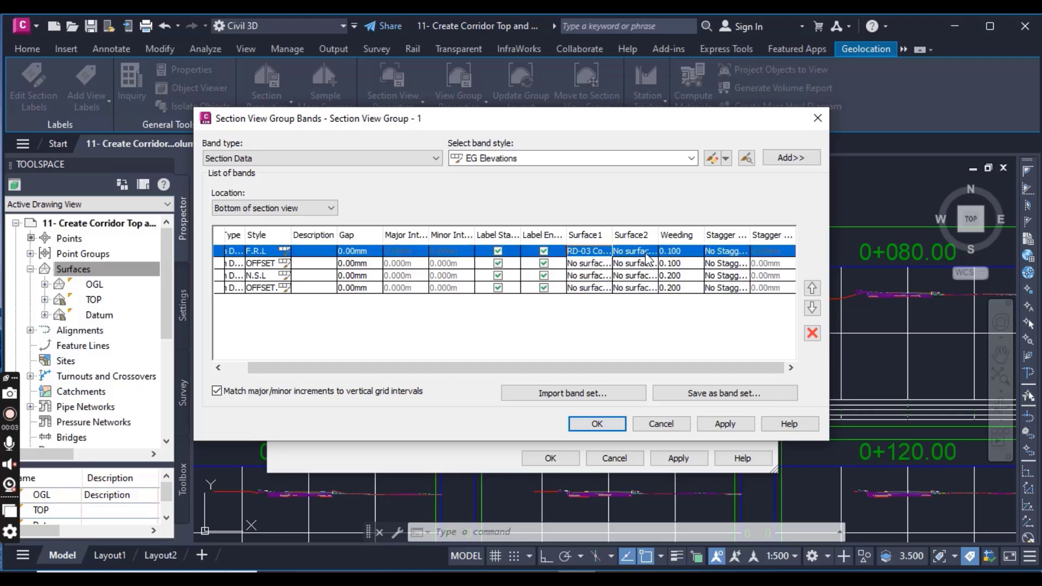
left_click(633, 254)
left_click(646, 268)
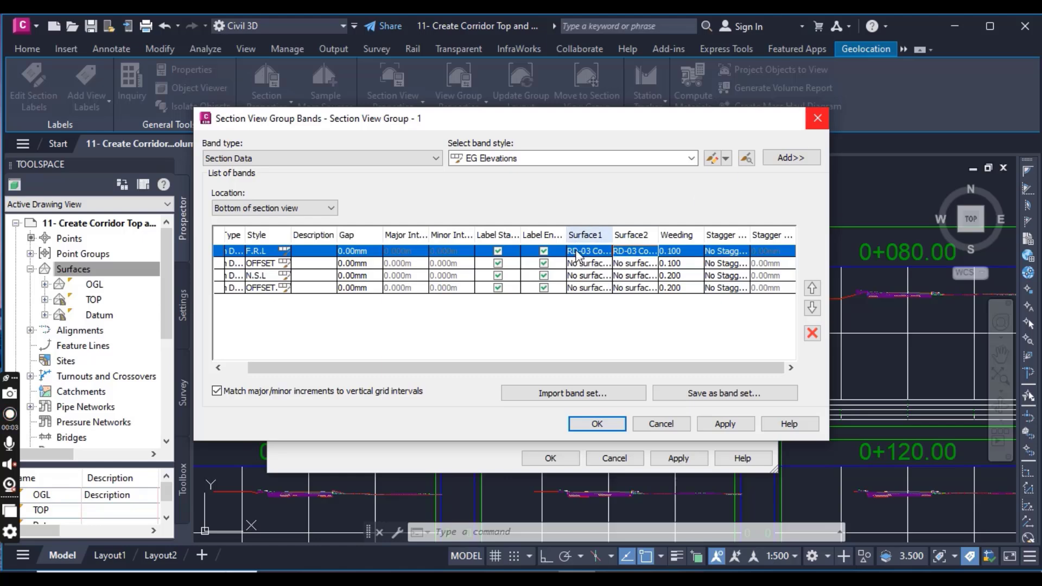
left_click(817, 125)
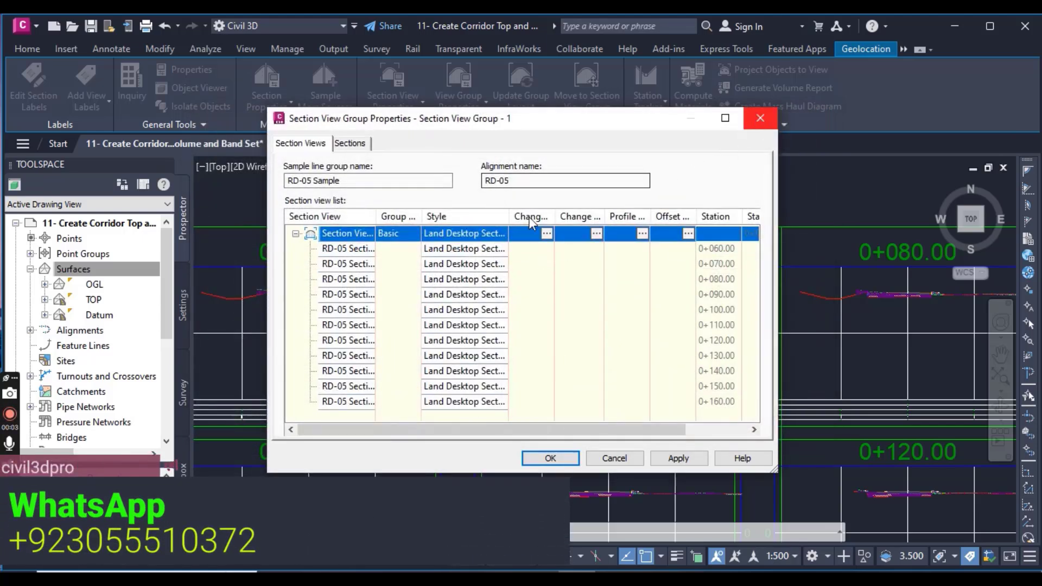
left_click(760, 119)
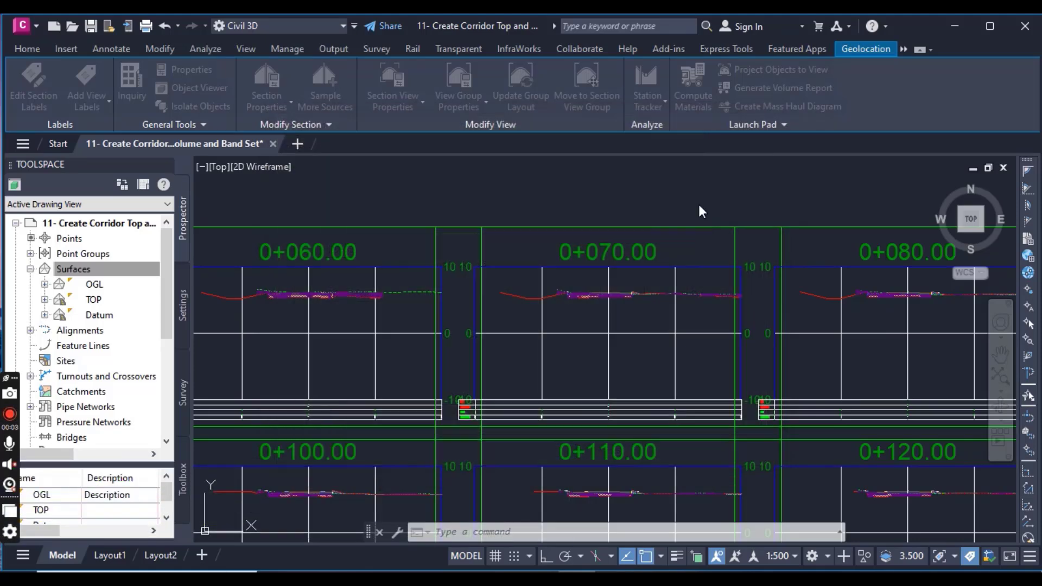
Select the 0+070.00 section view of the RD-05 group and add RD-03 Cor TOP to the sampled sources of RD-05 Sample.
left_click(623, 287)
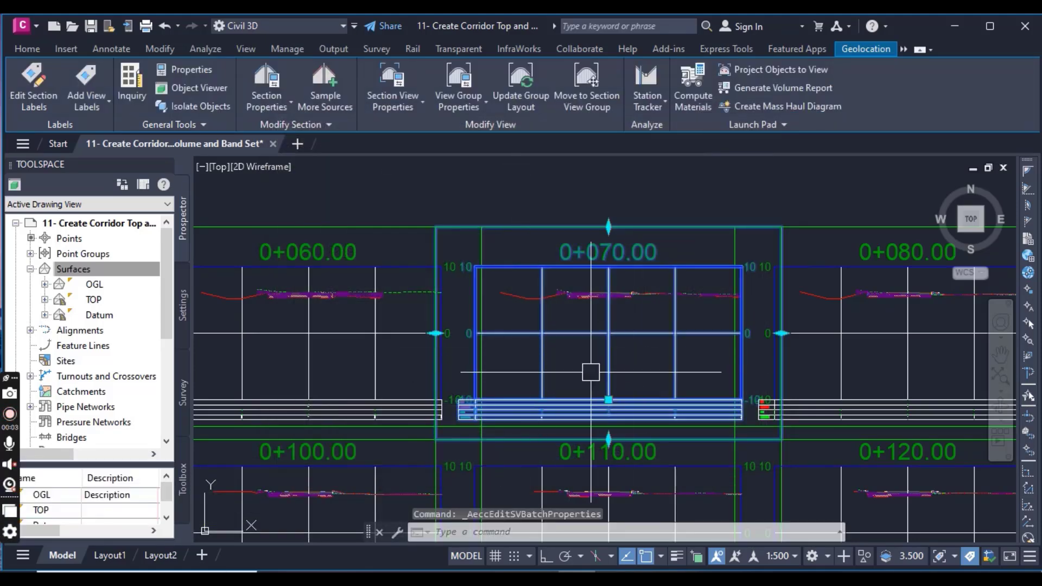
scroll(597, 380, "down", 5)
left_click(312, 85)
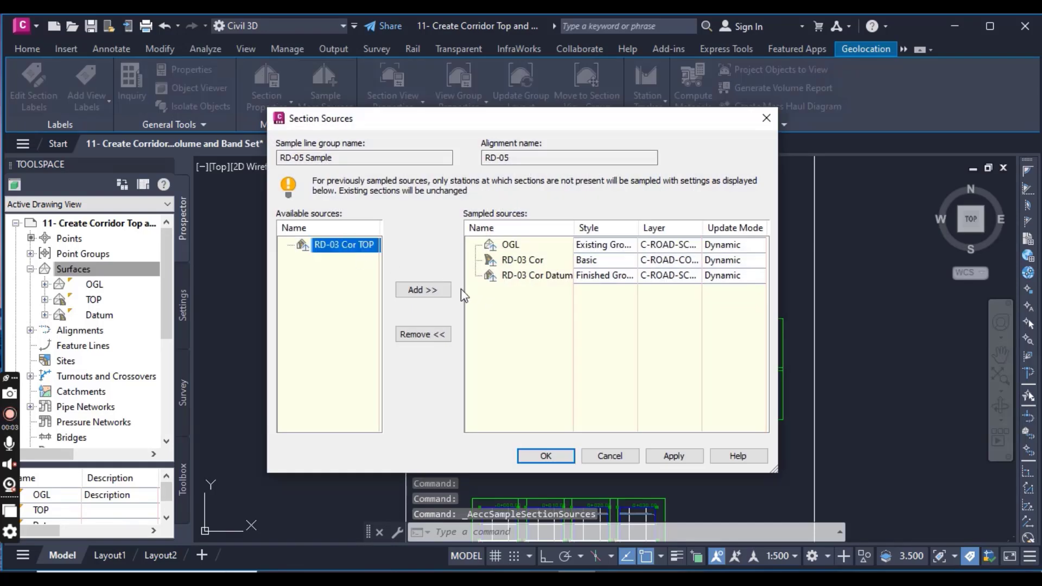
left_click(429, 289)
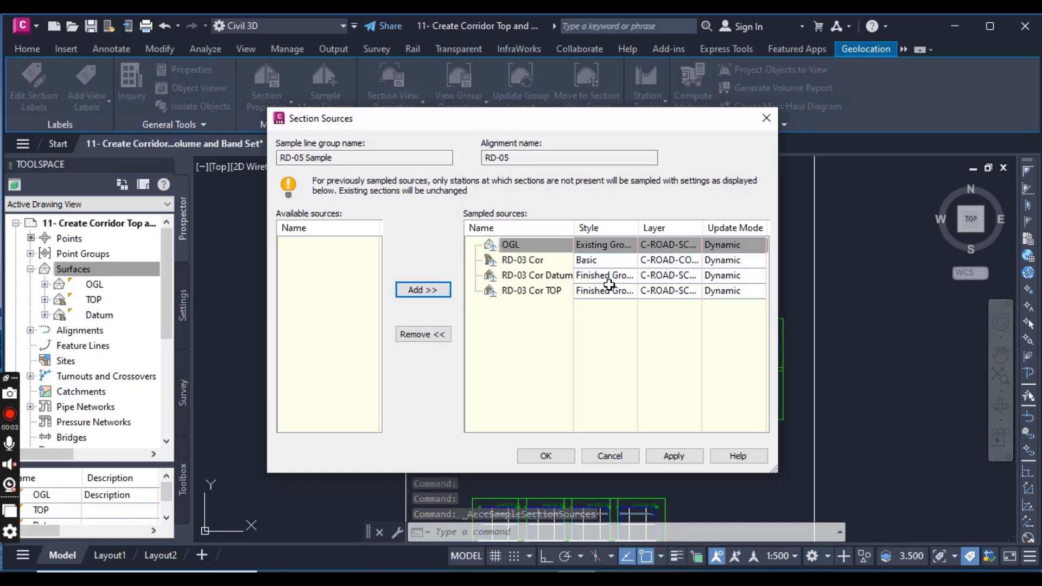
left_click(544, 455)
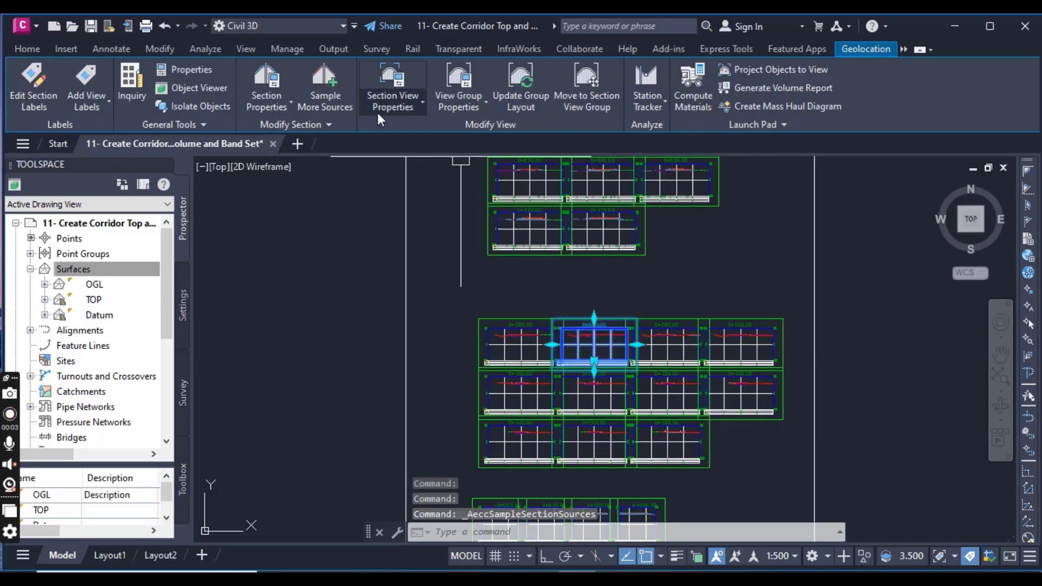
Open the band set of the RD-05 section view group and assign RD-03 Cor TOP as Surface1 and Surface2 of the F.R.L band.
left_click(440, 73)
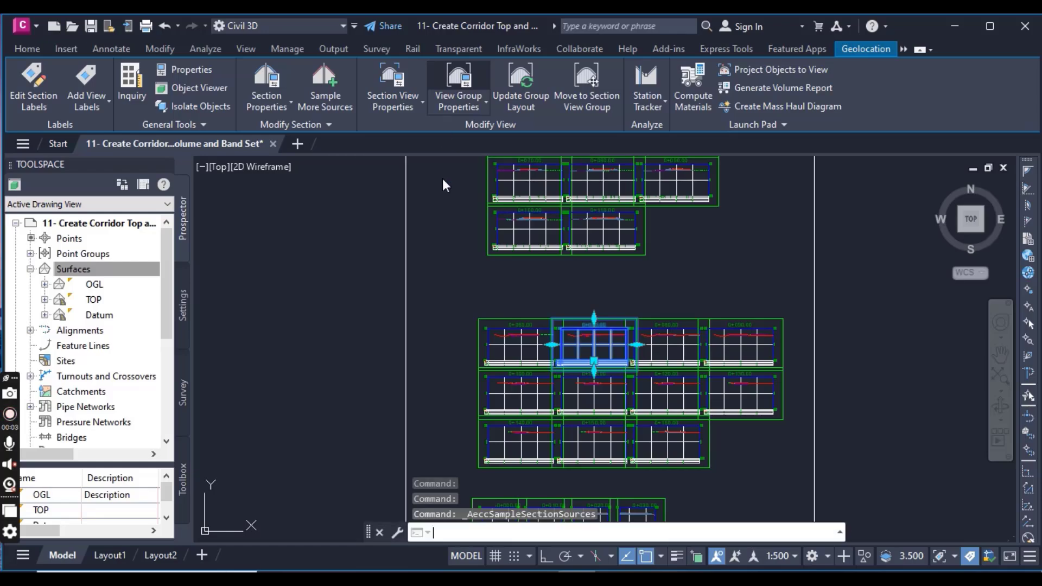
left_click(548, 233)
left_click(547, 234)
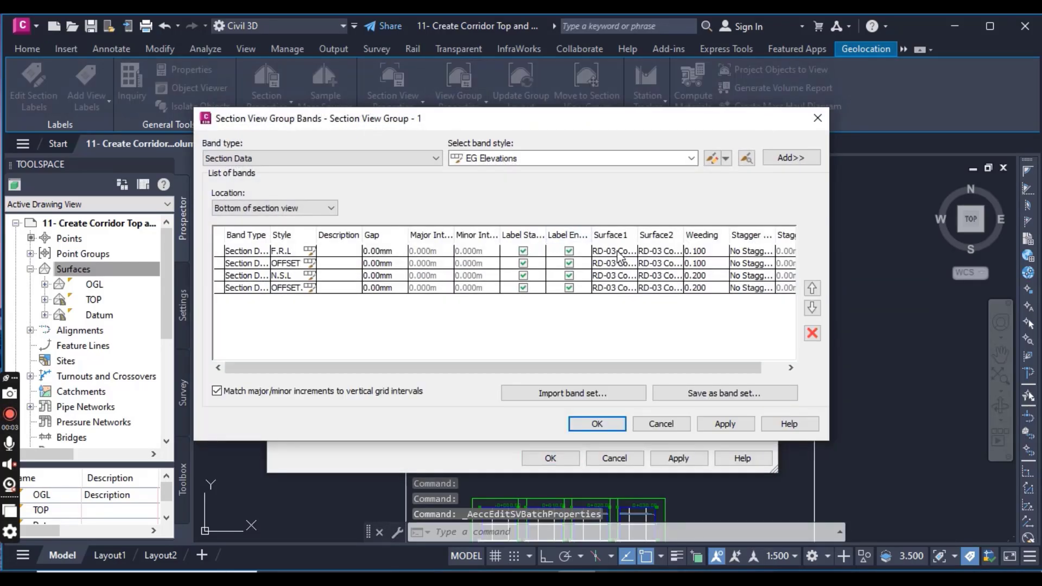
left_click(619, 252)
left_click(619, 251)
left_click(658, 266)
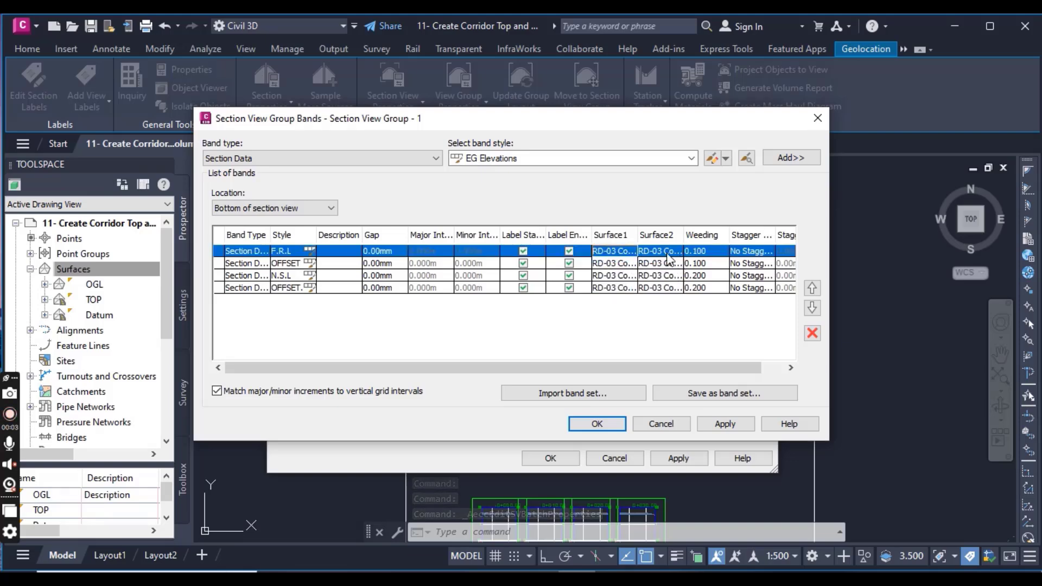
left_click(668, 255)
left_click(672, 267)
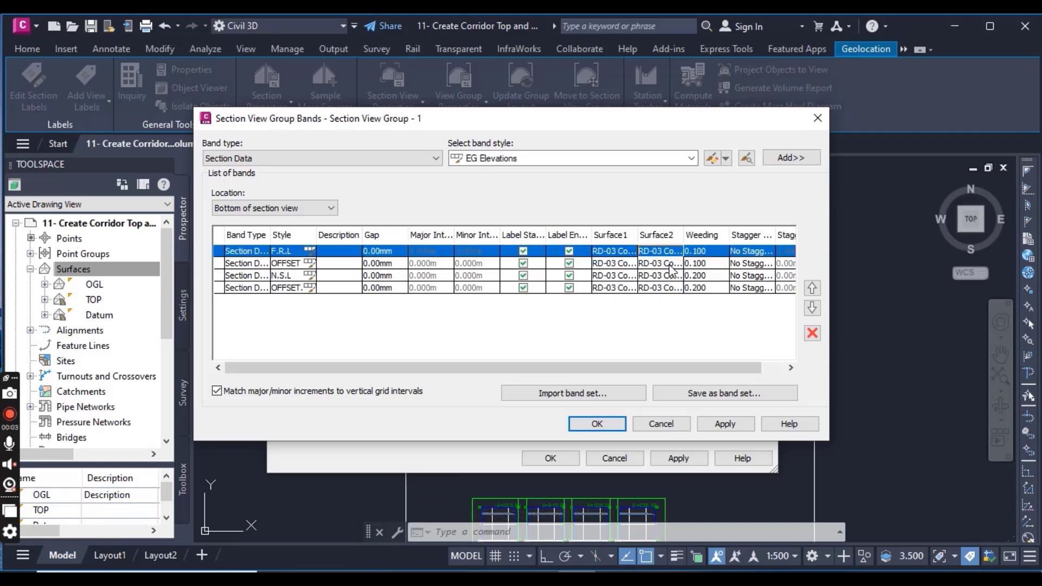
Assign OGL as Surface1 and Surface2 of the RD-05 group's N.S.L band, and accept the band and group properties.
left_click(624, 275)
left_click(625, 276)
left_click(614, 299)
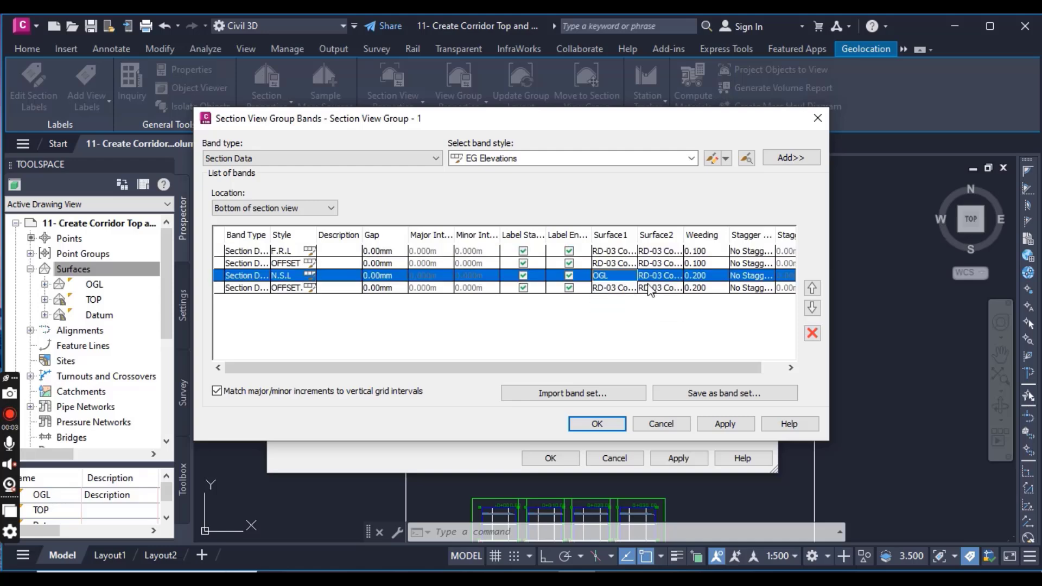
left_click(653, 277)
left_click(648, 303)
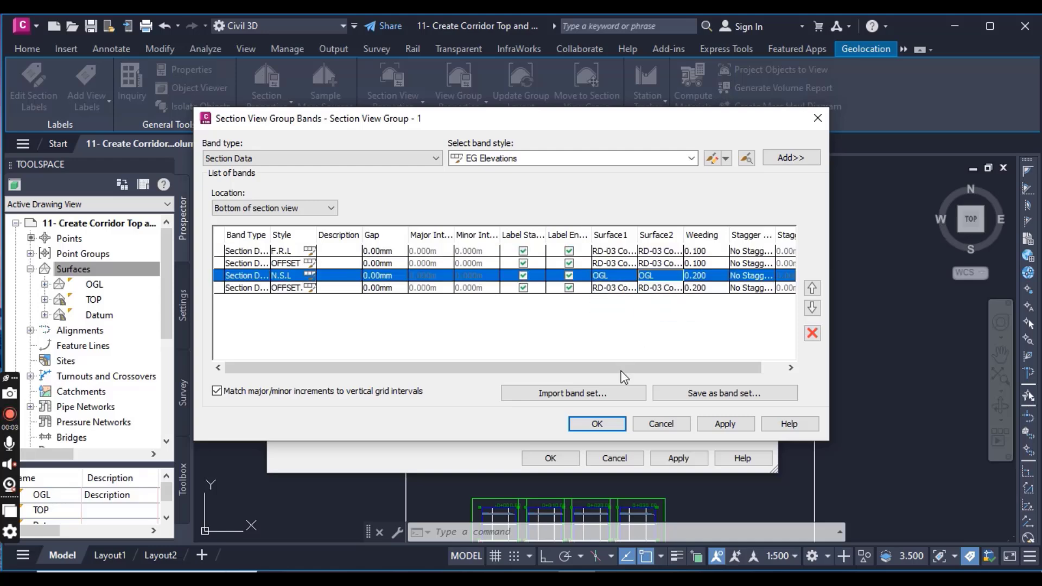
left_click(607, 425)
left_click(550, 458)
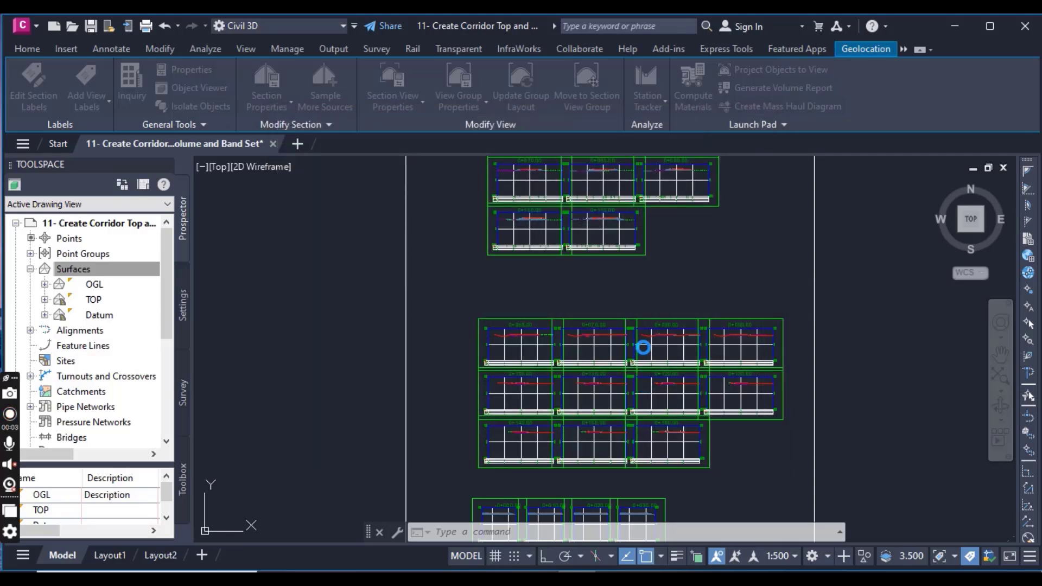
Examine the bands below the RD-05 section views and clear the selection.
left_click(643, 348)
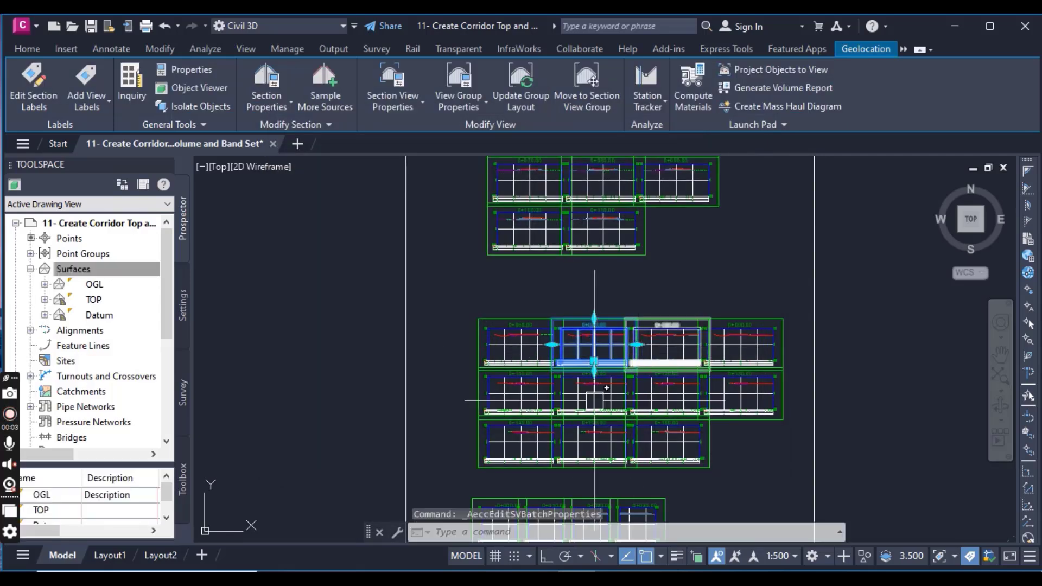
scroll(416, 296, "up", 5)
scroll(542, 341, "down", 4)
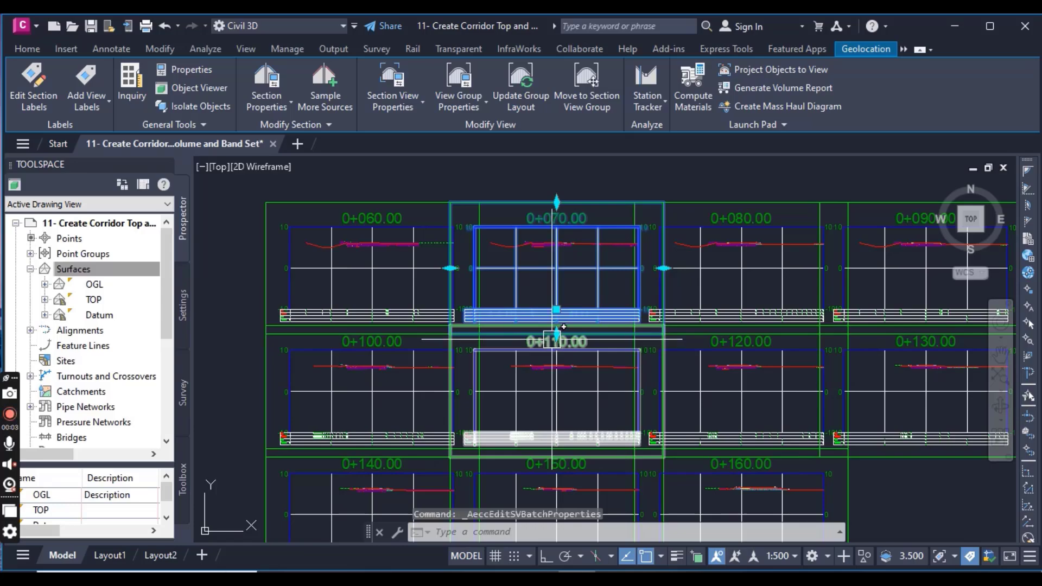
scroll(543, 326, "up", 2)
key("Escape")
scroll(605, 412, "down", 6)
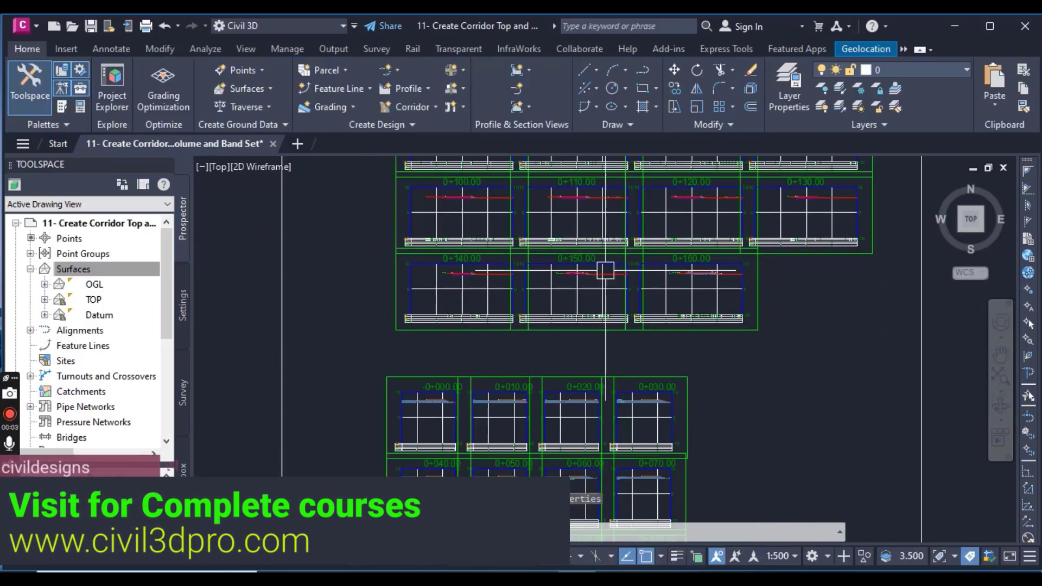
Select the 0+010.00 section view of the RA Sections group and inspect its section and bands.
scroll(575, 383, "up", 5)
scroll(604, 293, "up", 3)
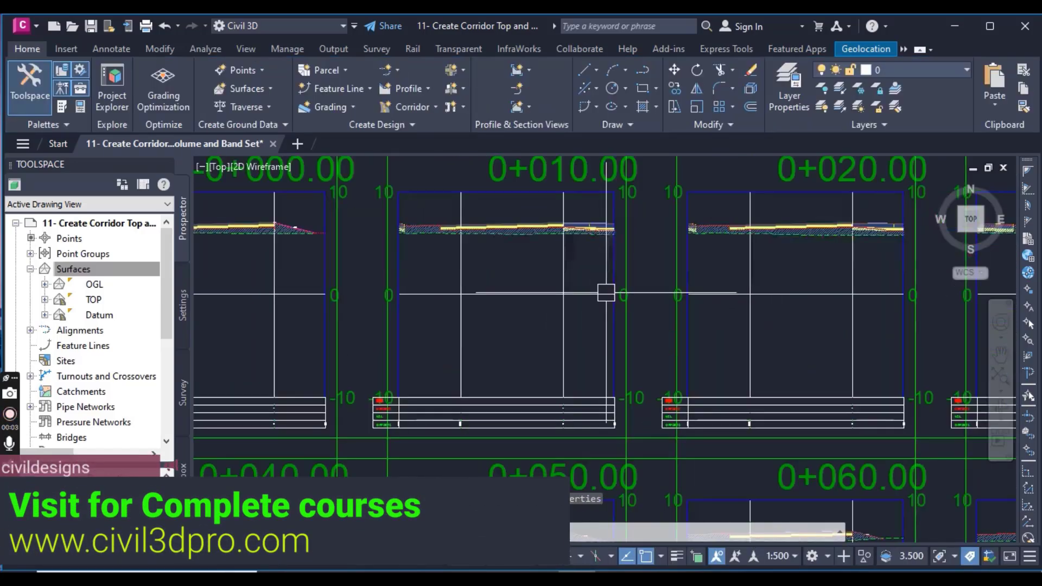
scroll(569, 343, "up", 3)
scroll(568, 384, "up", 2)
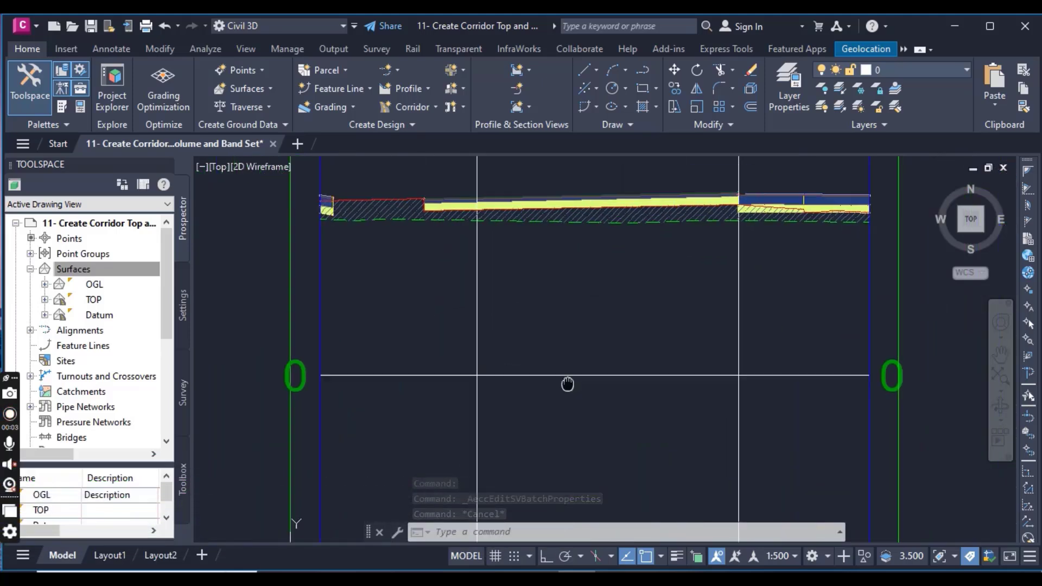
left_click(534, 343)
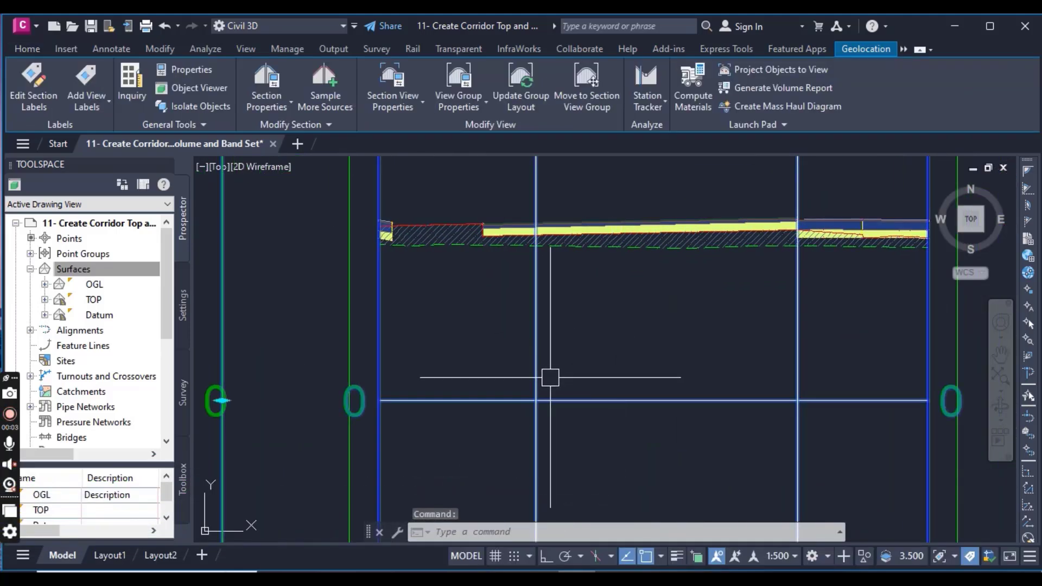
scroll(397, 243, "up", 4)
scroll(341, 308, "down", 5)
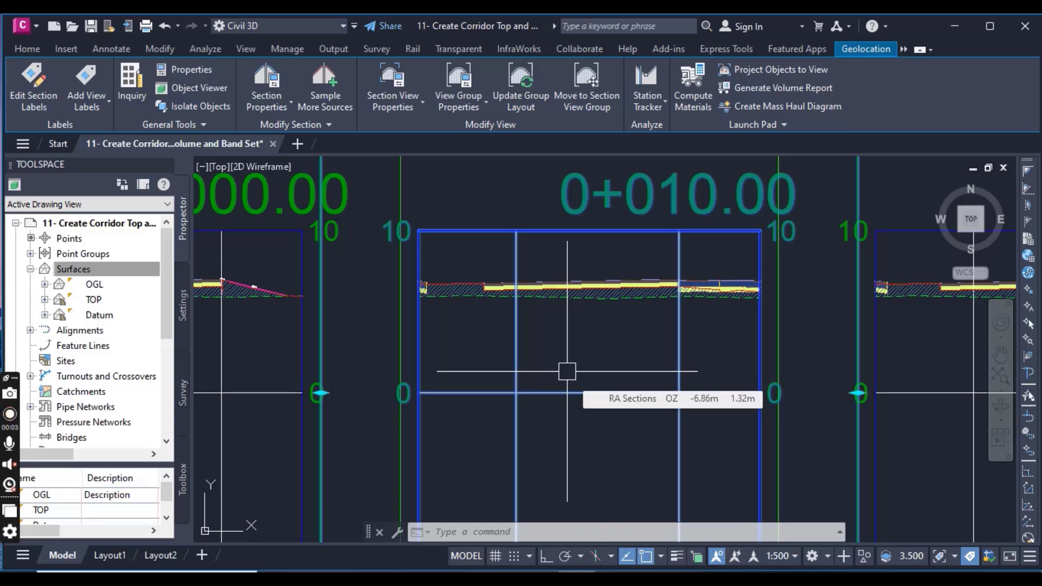
scroll(567, 371, "down", 3)
scroll(581, 365, "up", 1)
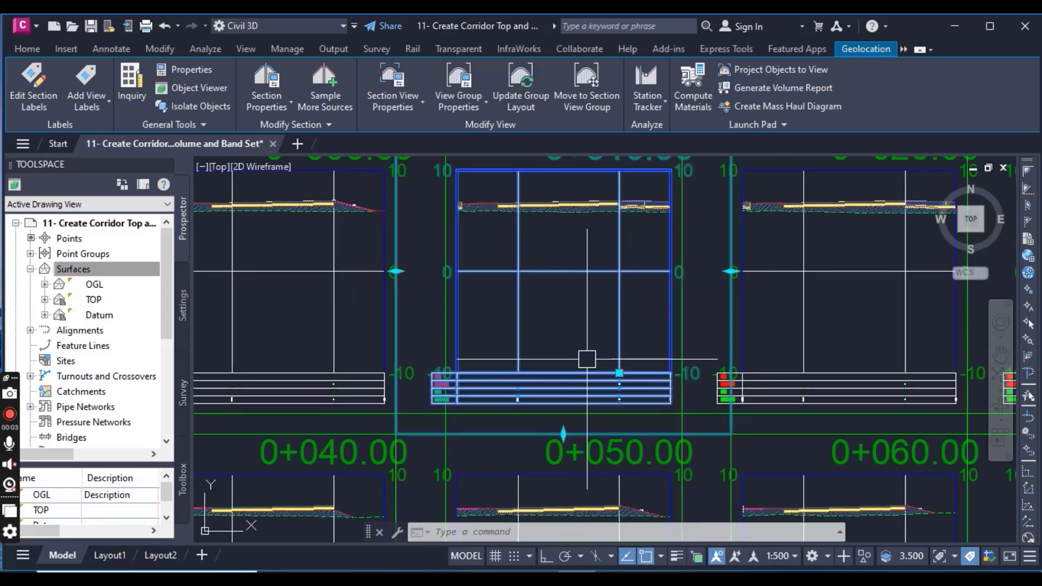
scroll(583, 358, "down", 3)
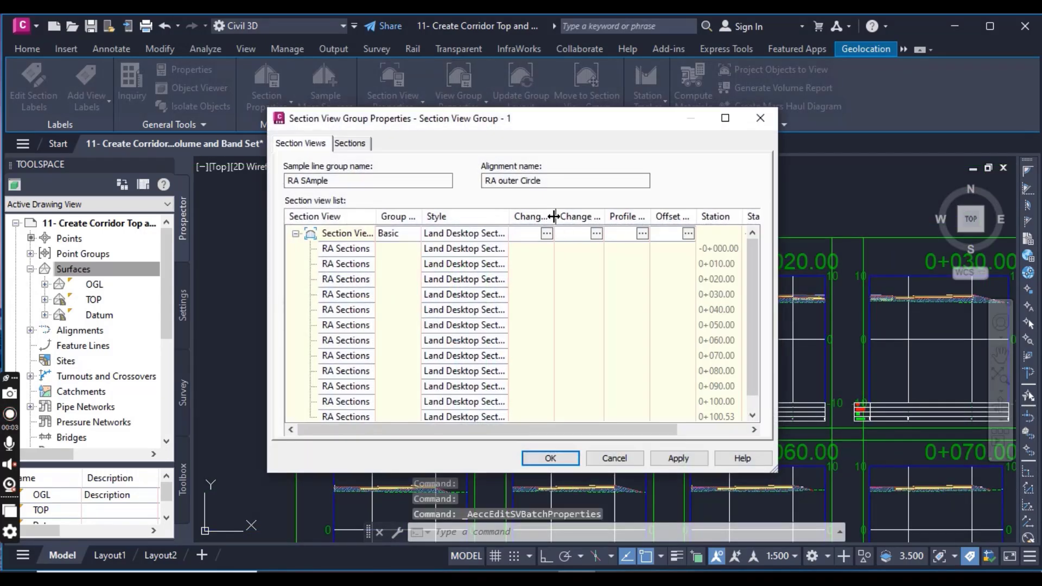
left_click_drag(553, 217, 621, 216)
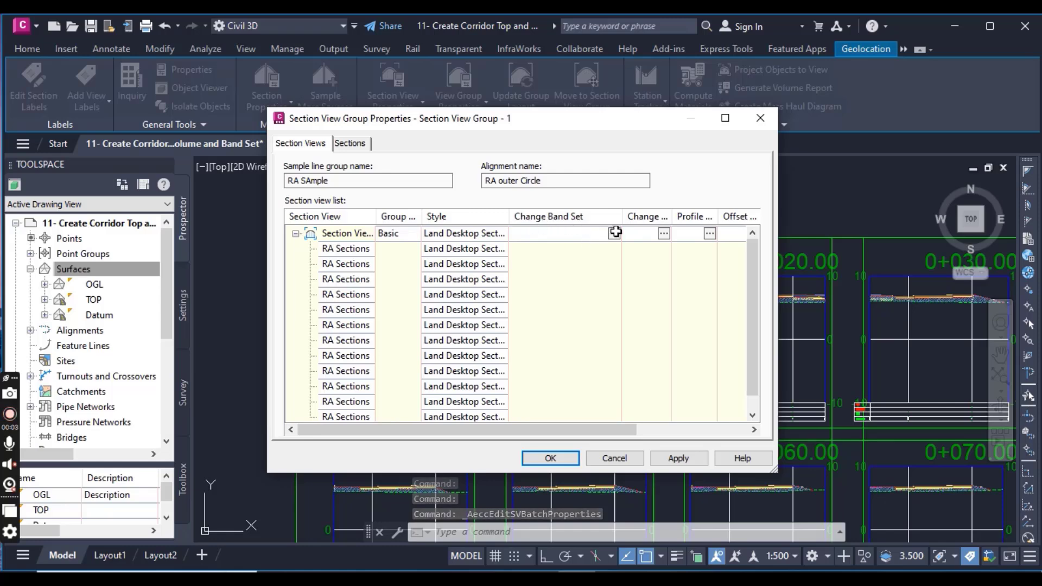
left_click(613, 234)
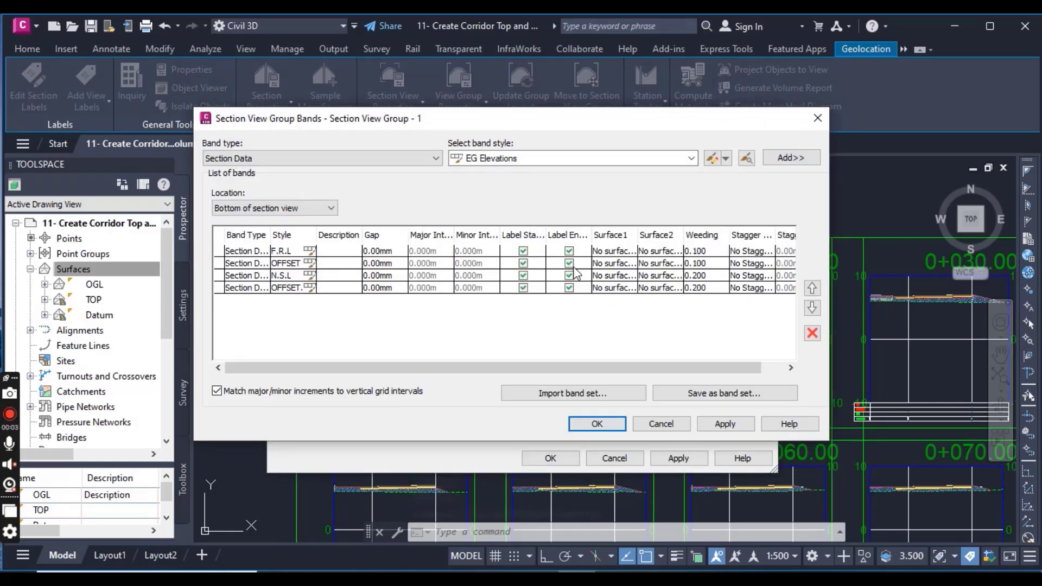
left_click(281, 252)
left_click(626, 253)
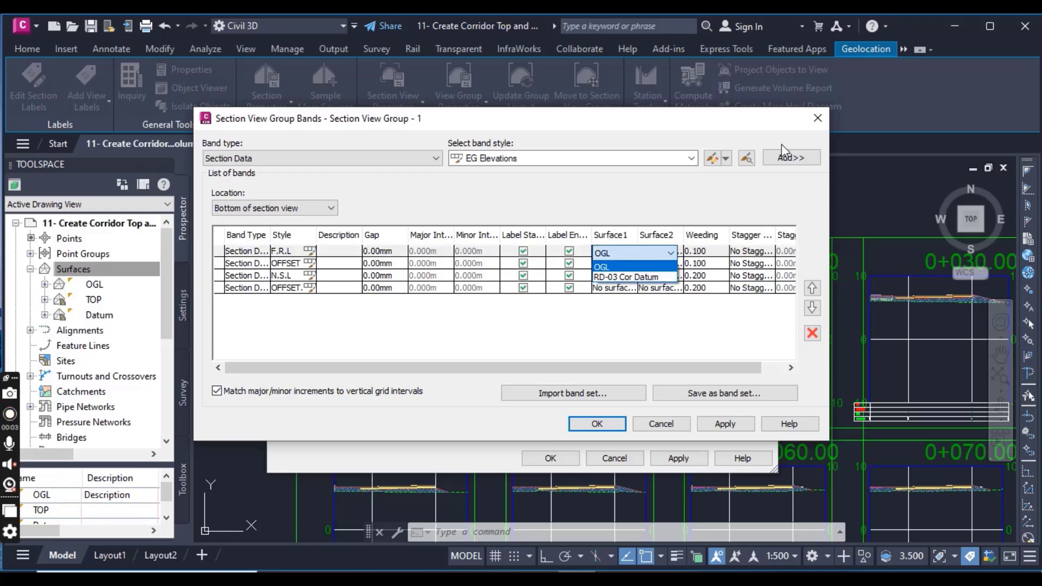
left_click(818, 121)
left_click(817, 120)
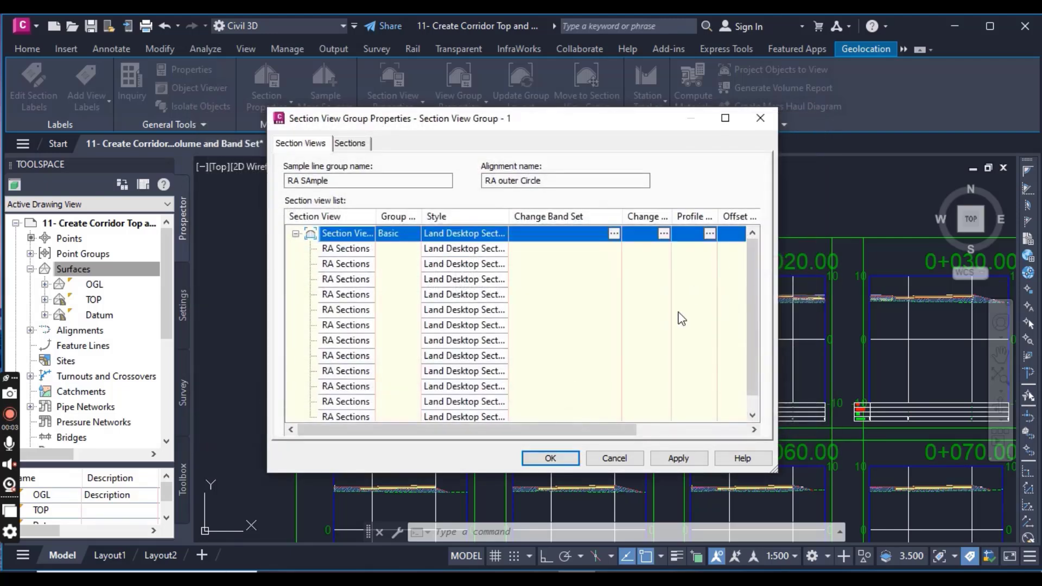
left_click(763, 120)
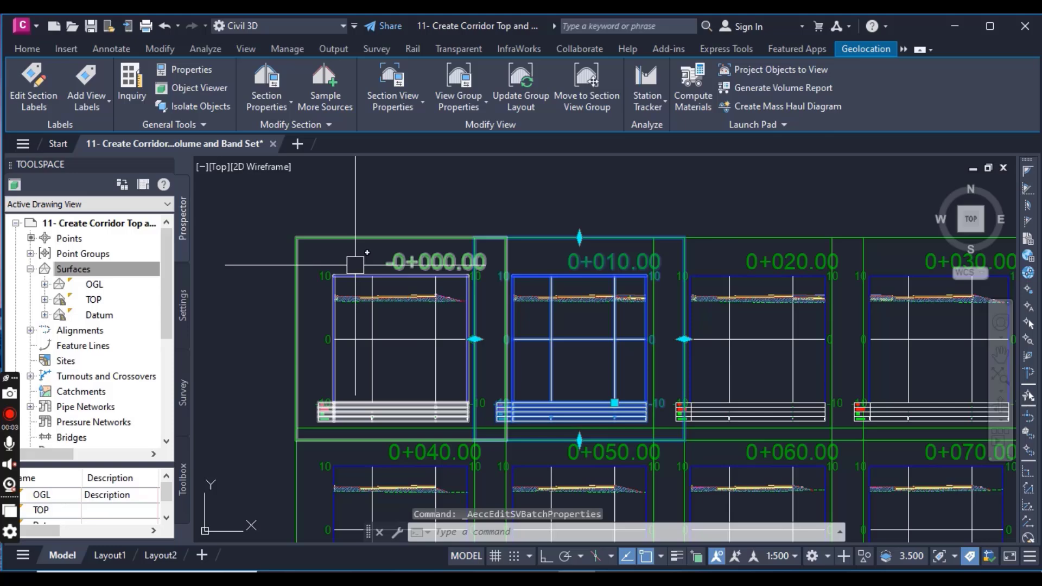
Add RD-03 Cor TOP to the sampled sources of the RA SAmple sample line group.
left_click(321, 95)
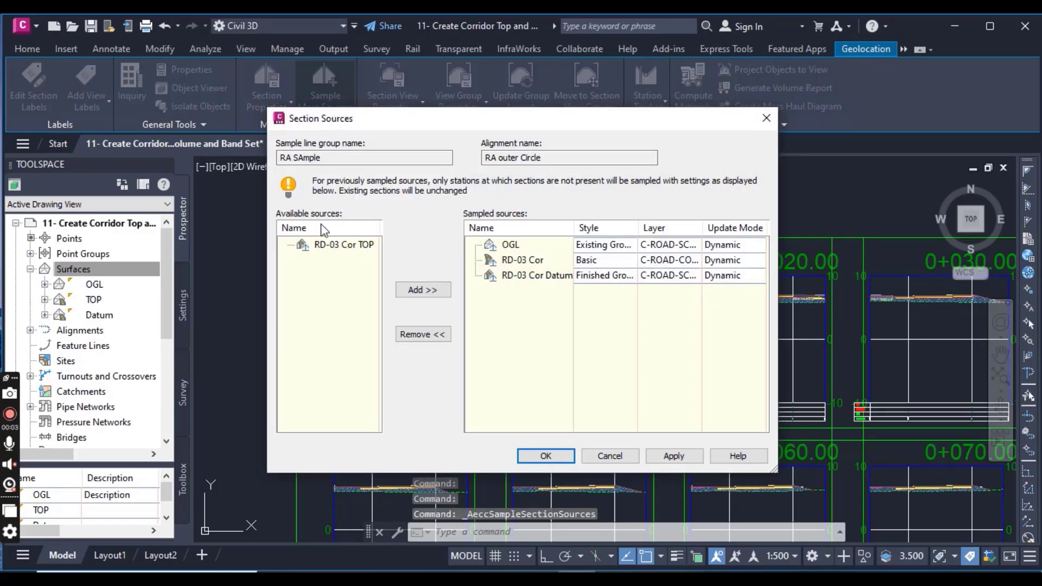
left_click(330, 243)
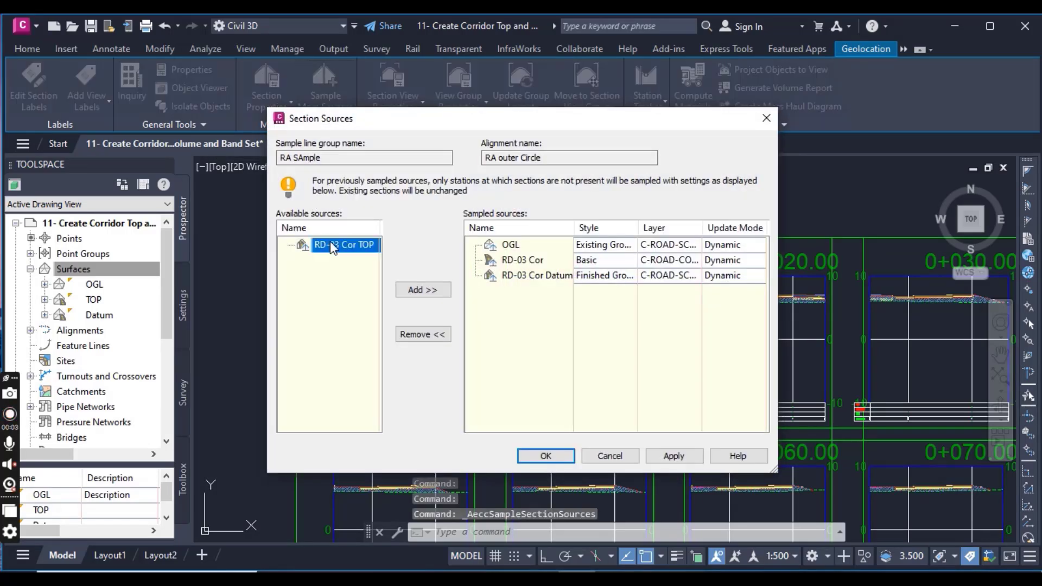
left_click(422, 289)
left_click(545, 456)
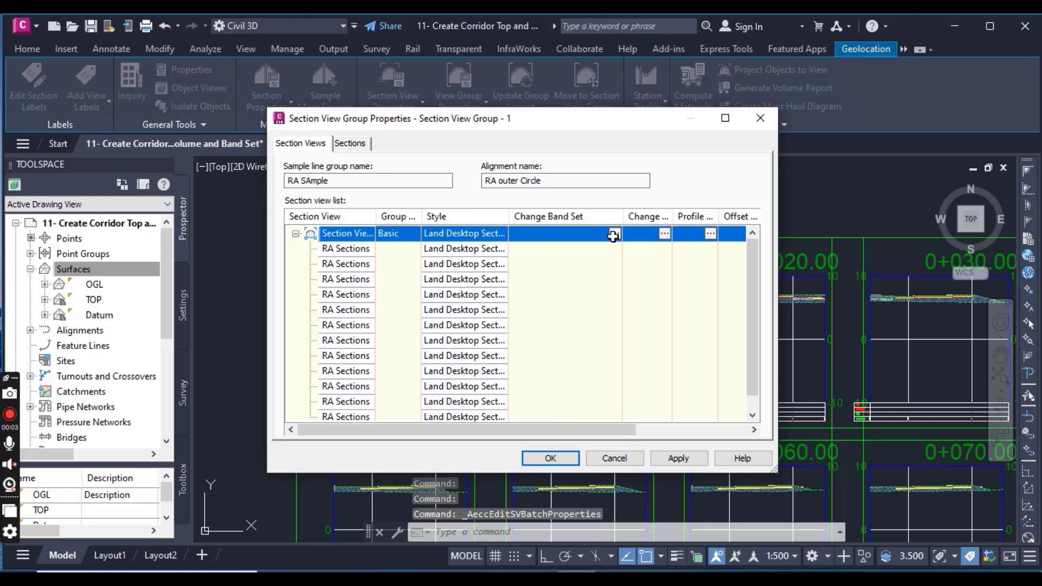
Open the RA section view group's band set and assign RD-03 Cor TOP as Surface1 and Surface2 of the F.R.L band.
left_click(613, 234)
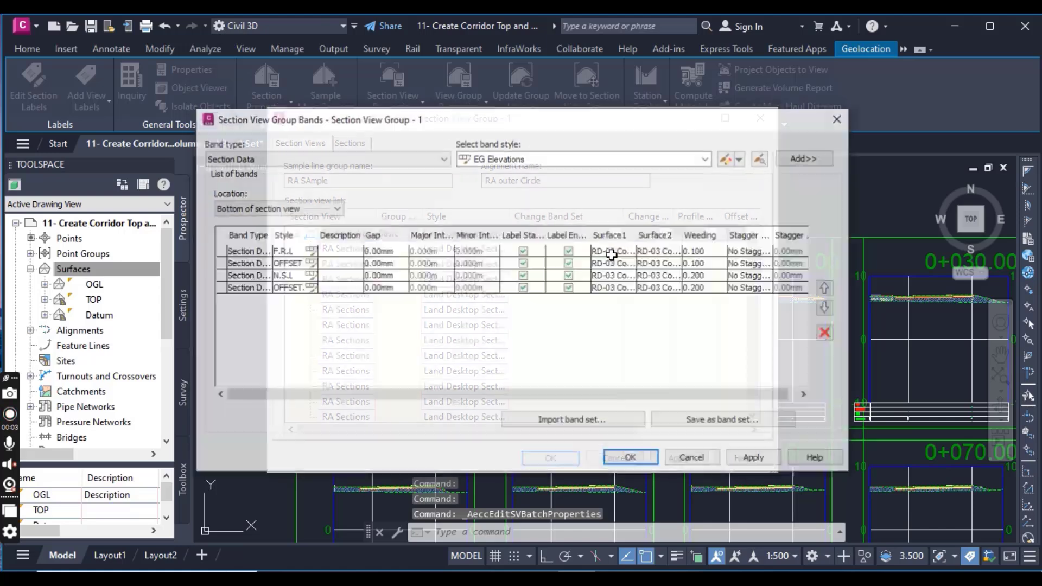
left_click(631, 249)
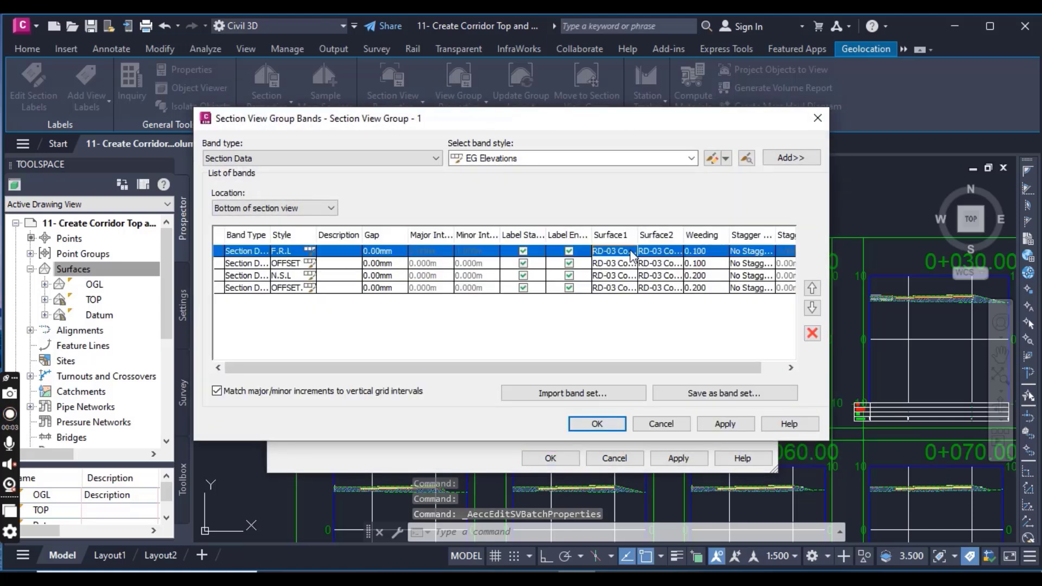
left_click(631, 249)
left_click(633, 272)
left_click(673, 254)
left_click(673, 264)
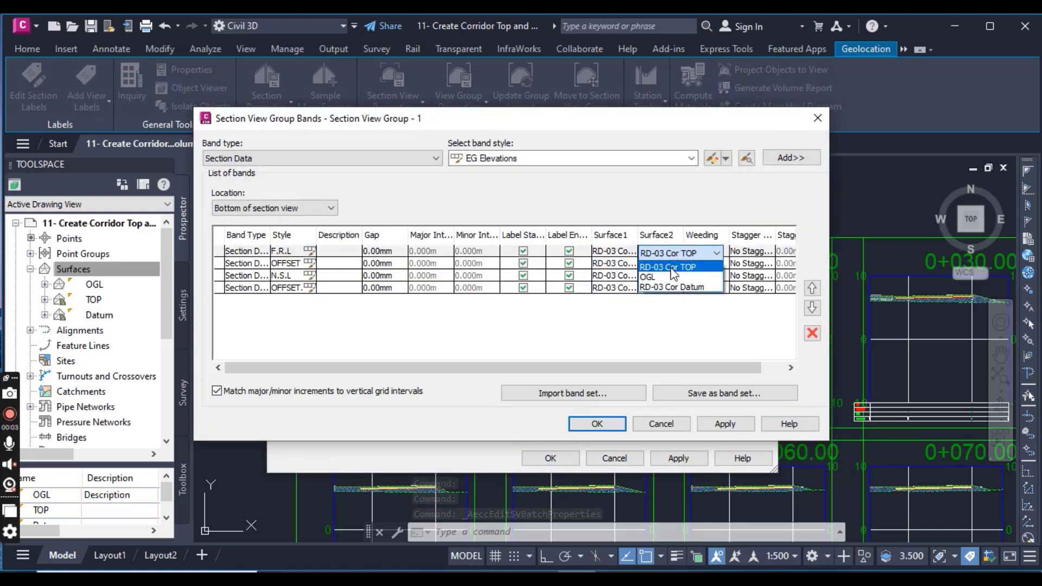
Assign OGL as Surface1 and Surface2 of the RA group's N.S.L band, accept the properties, and clear the selection.
left_click(616, 275)
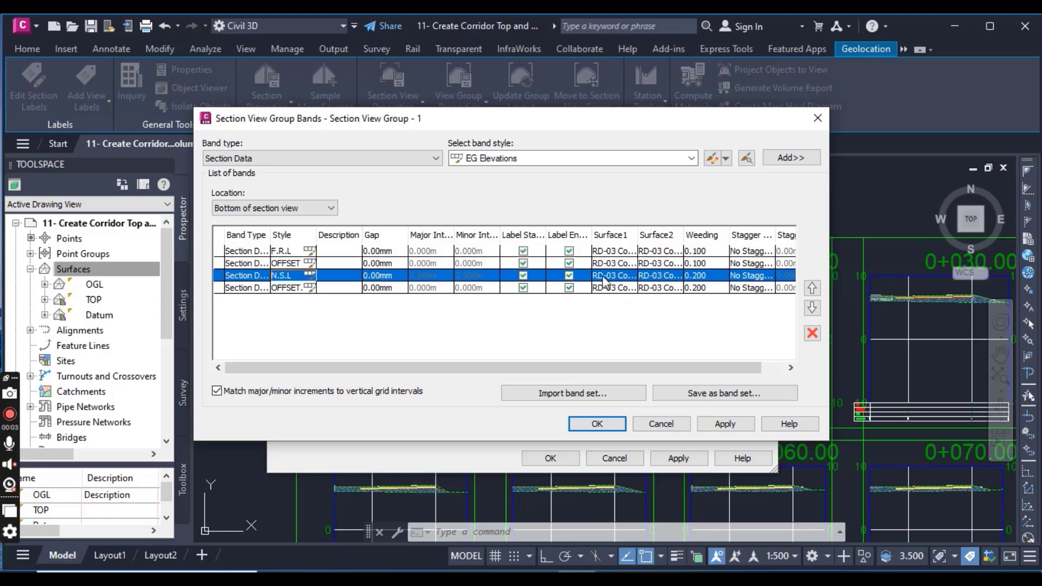
left_click(605, 281)
left_click(636, 301)
left_click(657, 278)
left_click(658, 278)
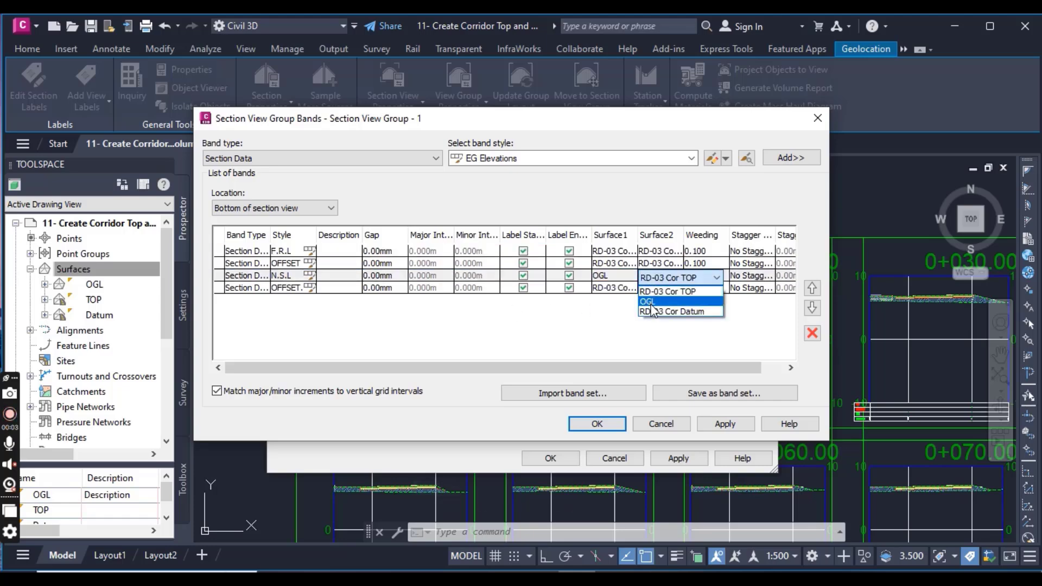
left_click(652, 305)
left_click(597, 423)
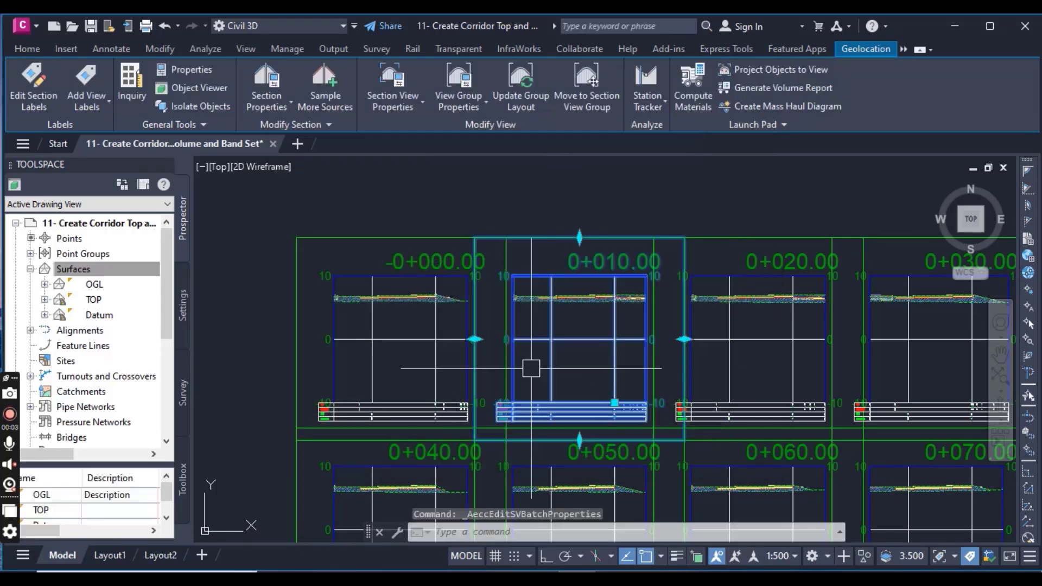
key("Escape")
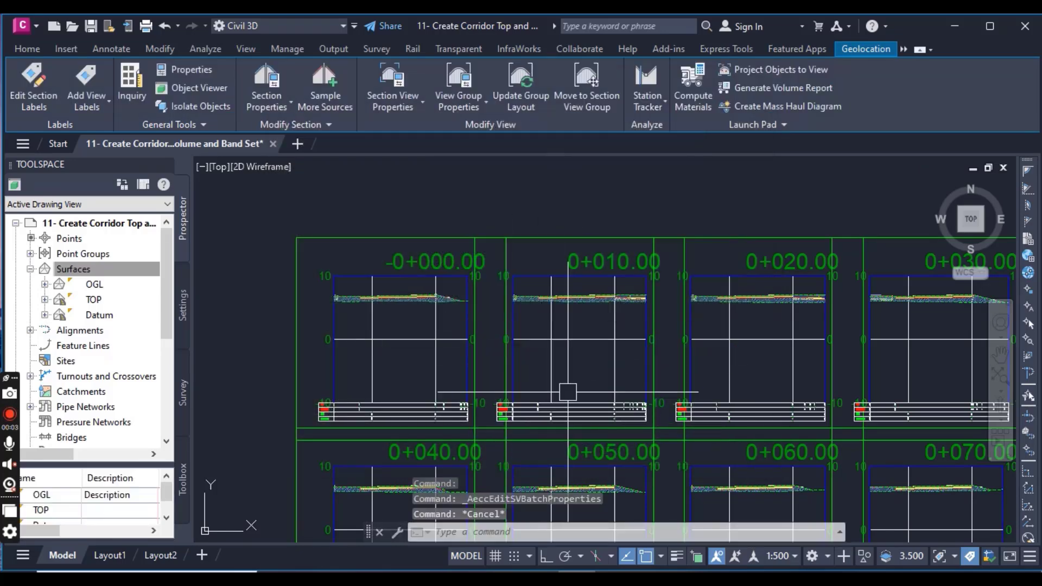
Review all section view groups and examine the section and bands of the 0+040.00 section view.
scroll(567, 391, "down", 6)
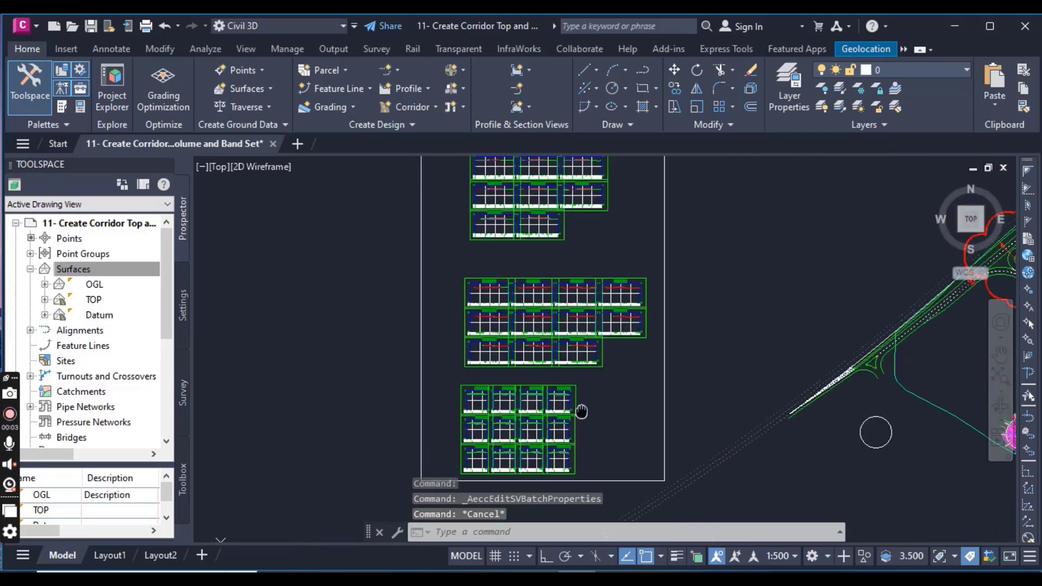
middle_click_drag(581, 410, 586, 422)
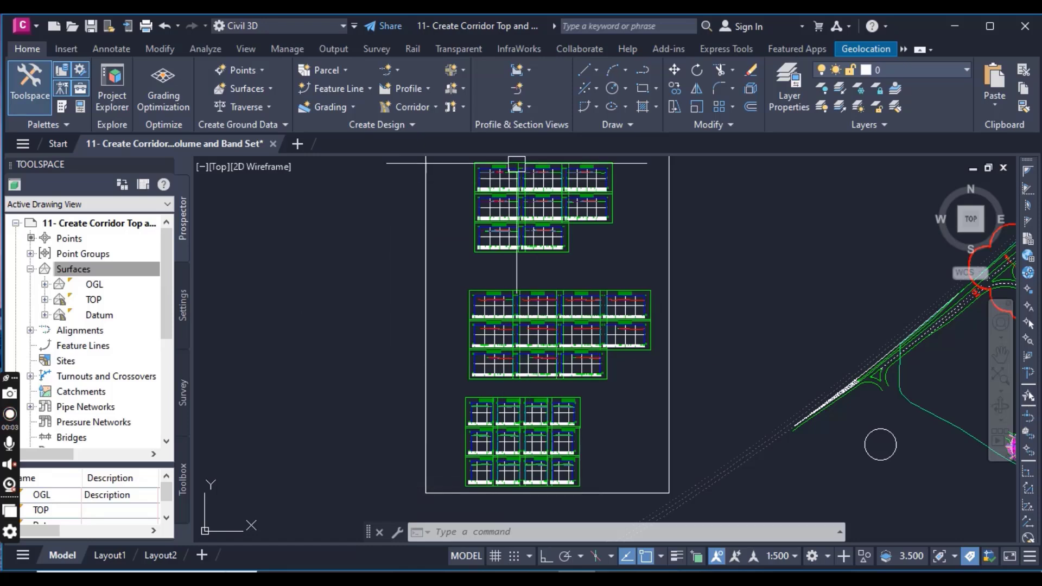
scroll(541, 279, "up", 5)
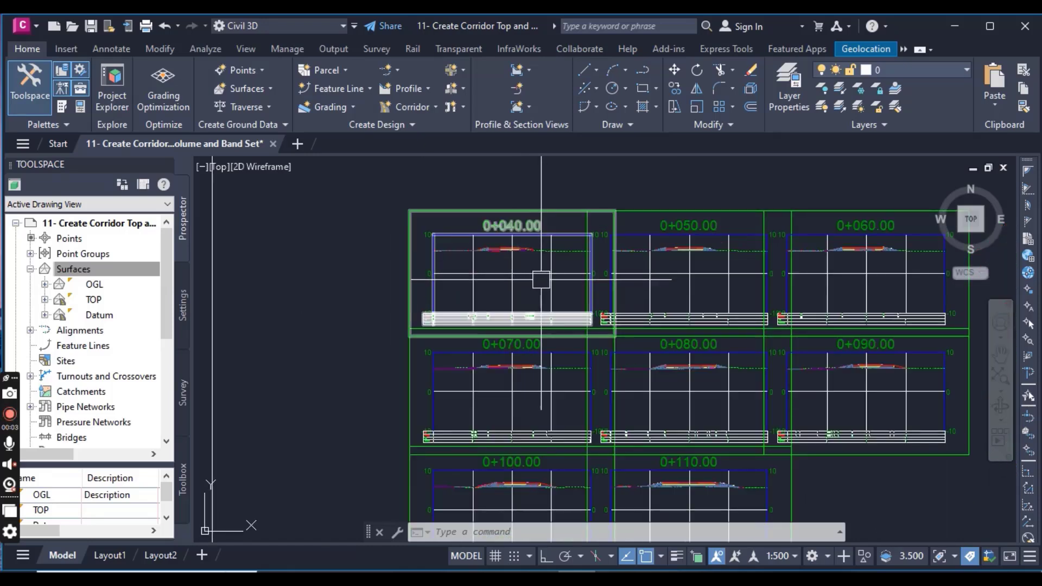
scroll(540, 279, "up", 3)
middle_click_drag(523, 293, 469, 330)
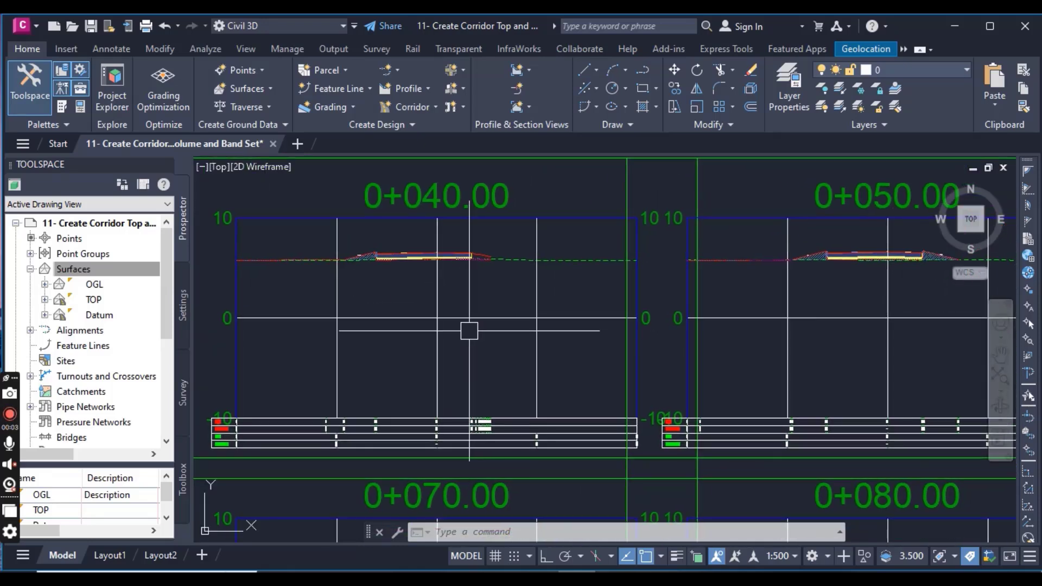
Open the volume table settings for the RD-03 section view group from its 0+040.00 section view.
scroll(468, 331, "down", 3)
left_click(476, 317)
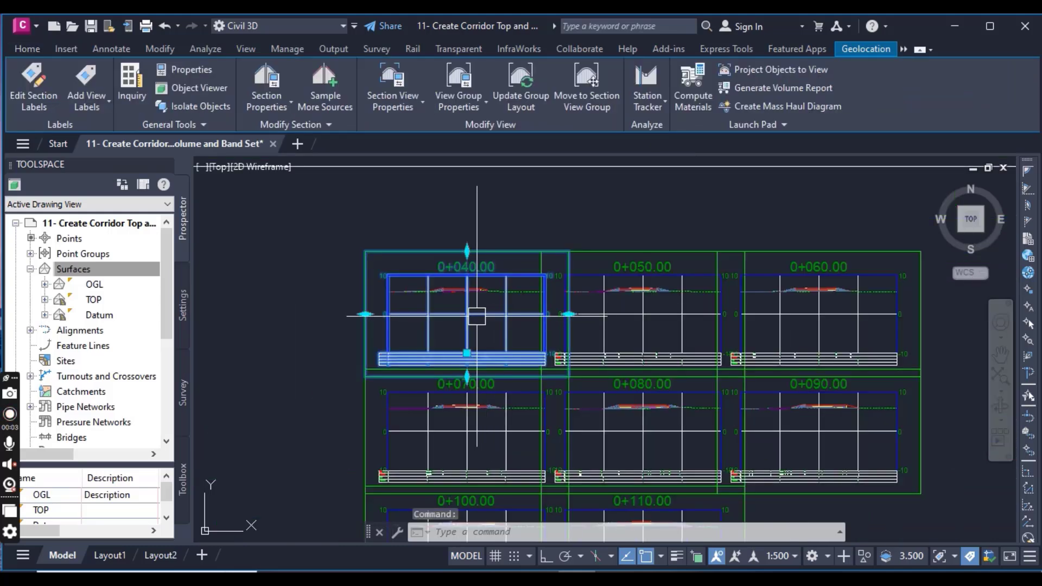
scroll(472, 325, "down", 2)
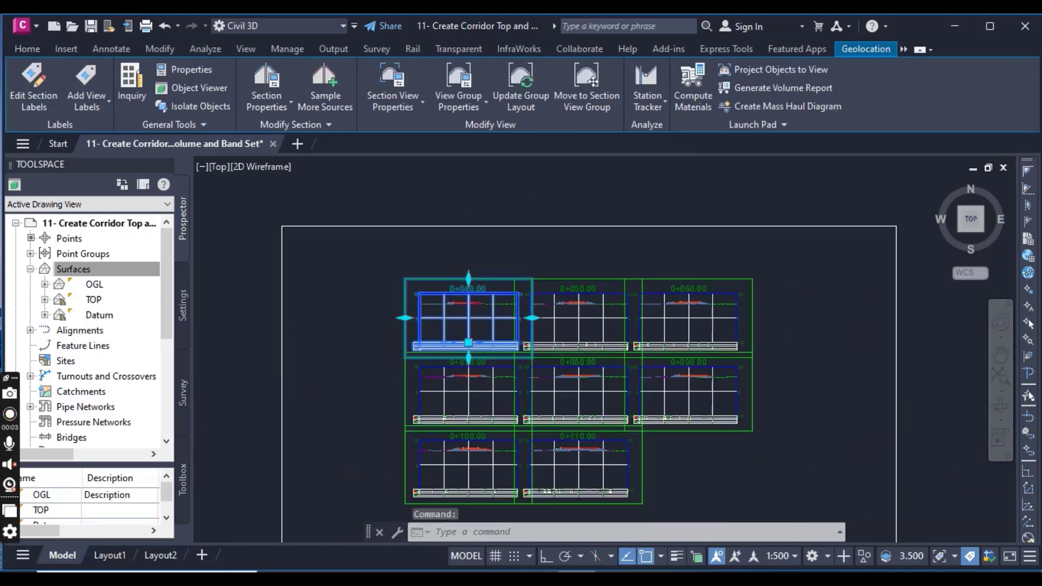
scroll(469, 320, "down", 2)
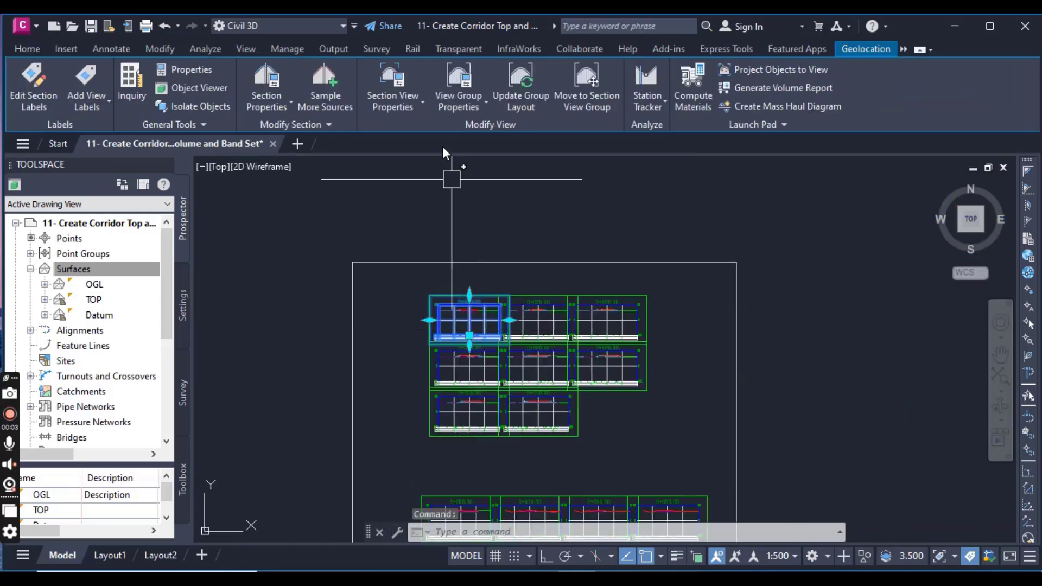
left_click(446, 74)
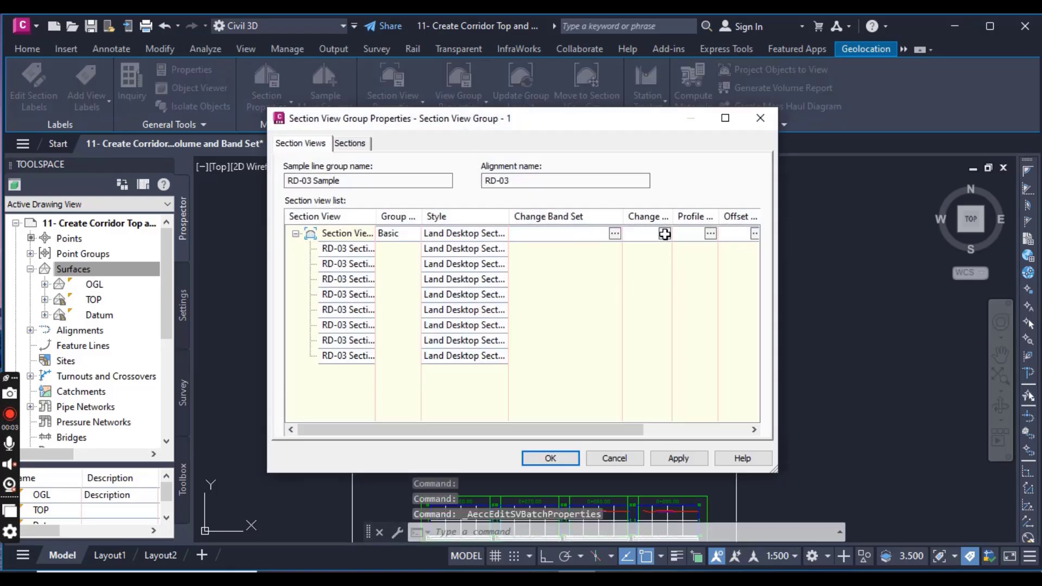
mouse_move(624, 216)
left_mouse_down()
mouse_move(521, 217)
mouse_move(617, 217)
left_mouse_up()
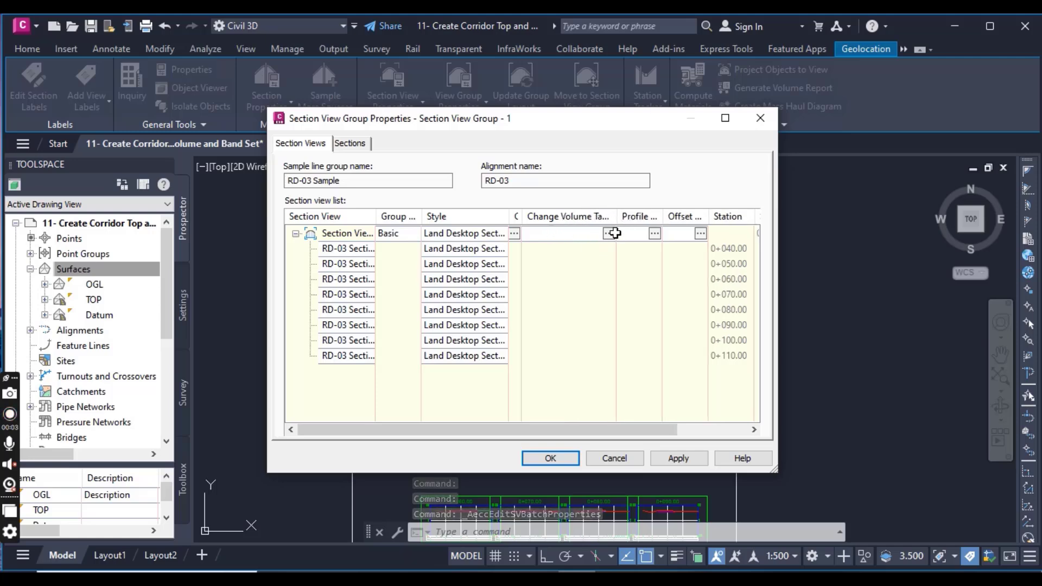
left_click(608, 233)
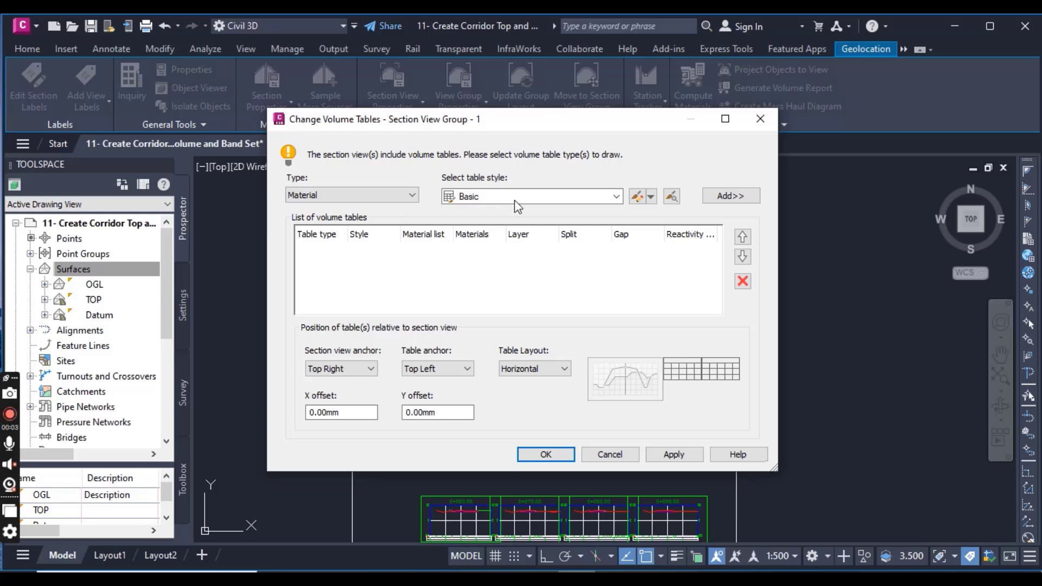
Add a Total Volume table with SALMAN TABLE STYLE to the RD-03 group's list of volume tables.
left_click(514, 199)
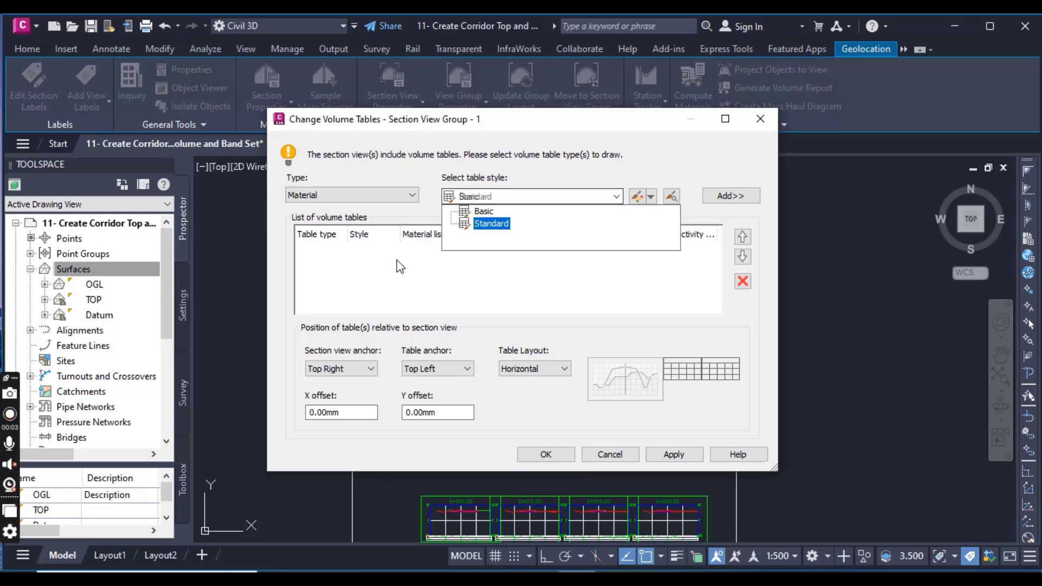
left_click(363, 191)
left_click(364, 190)
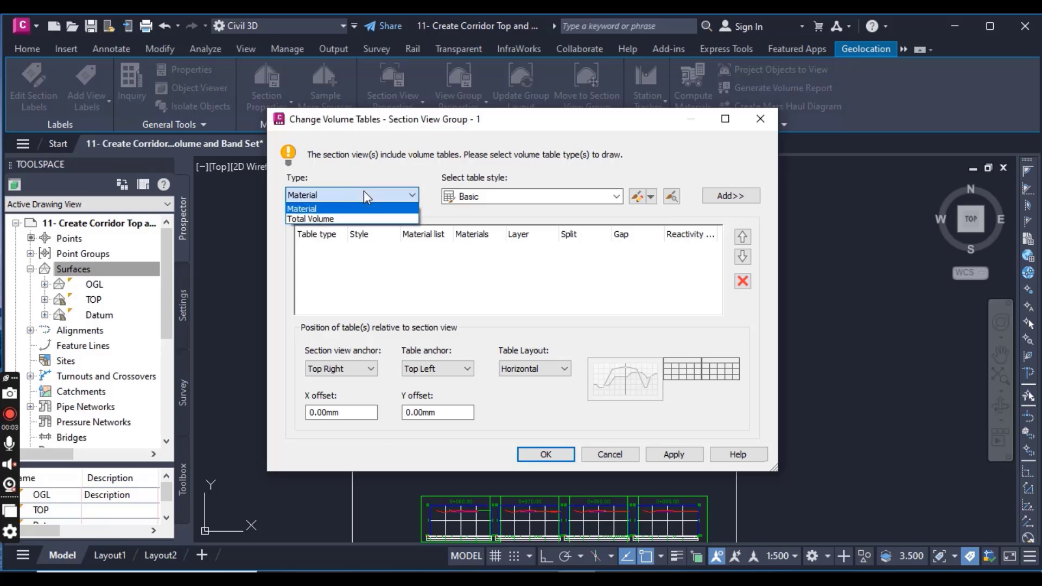
left_click(334, 220)
left_click(498, 200)
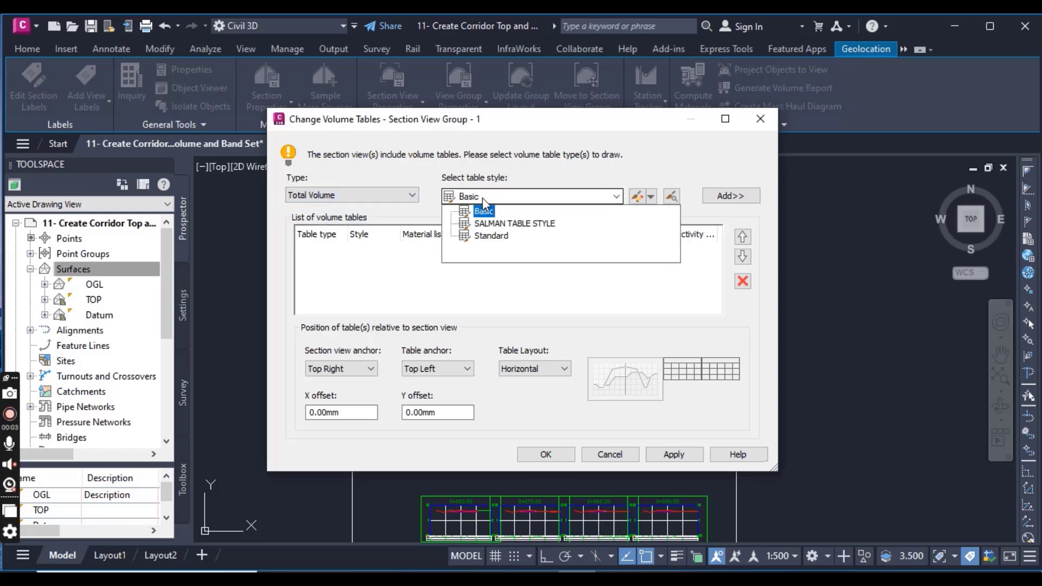
left_click(509, 224)
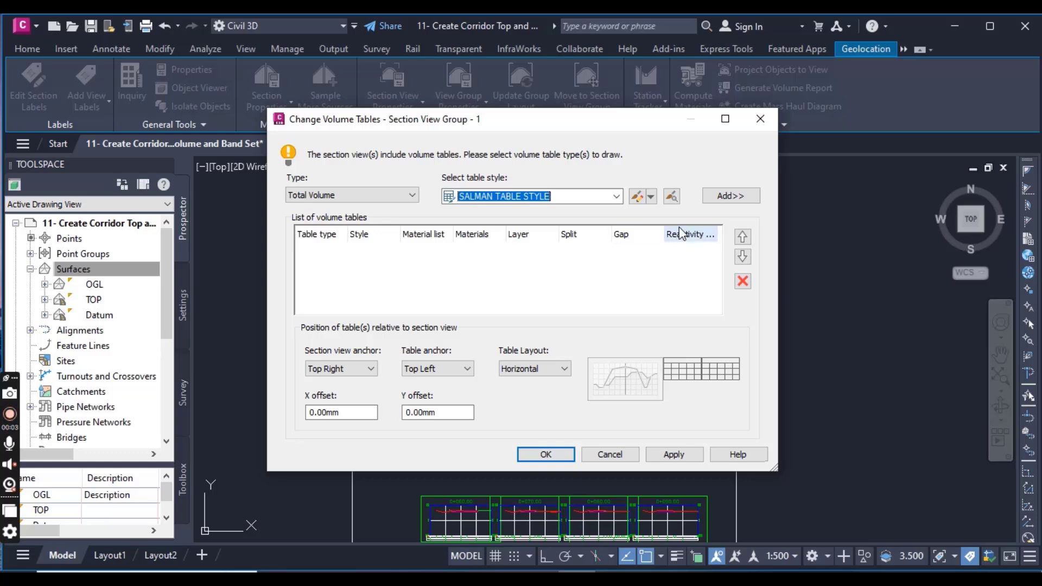
left_click(721, 198)
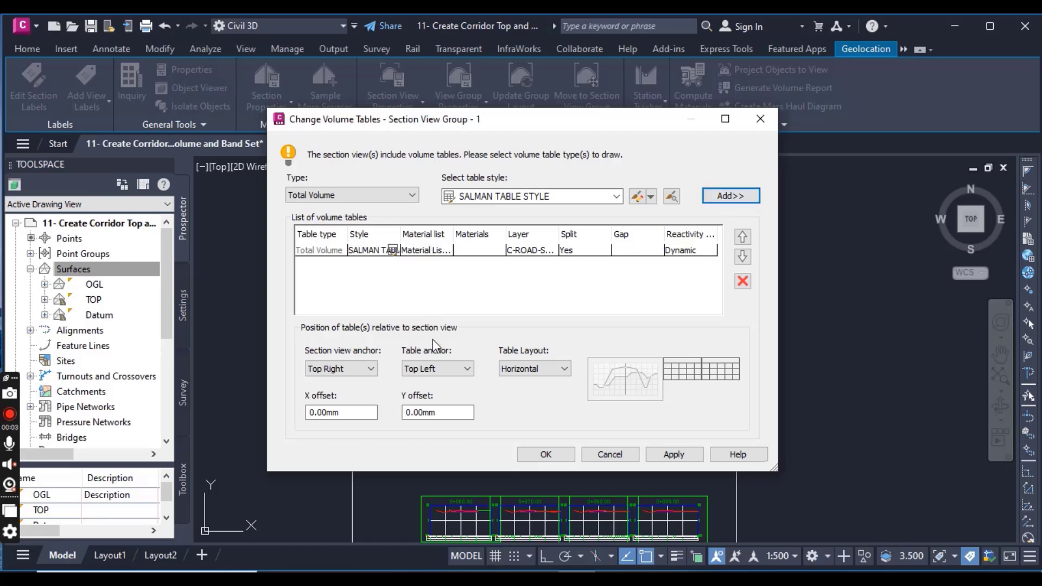
Assign Material List - (1) to the RD-03 volume table, keep the Top Right section view anchor, and accept the group properties.
left_click(428, 252)
left_click(430, 251)
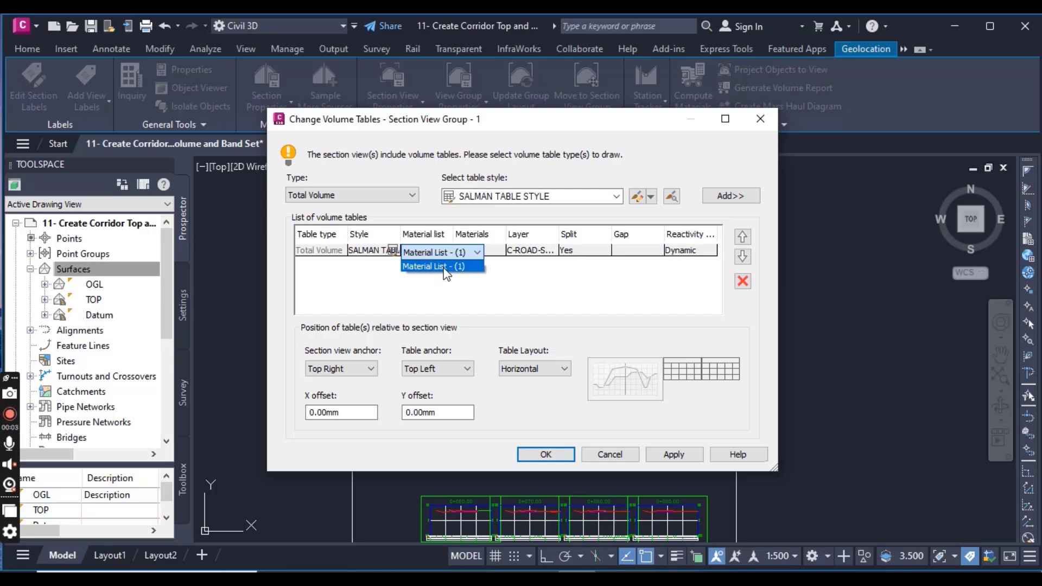
left_click(446, 267)
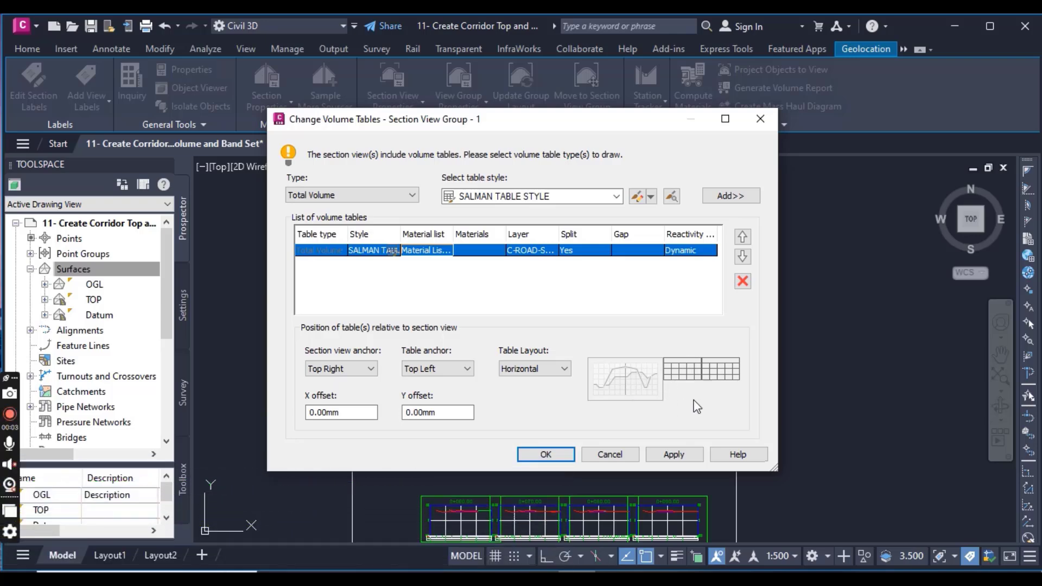
left_click(338, 370)
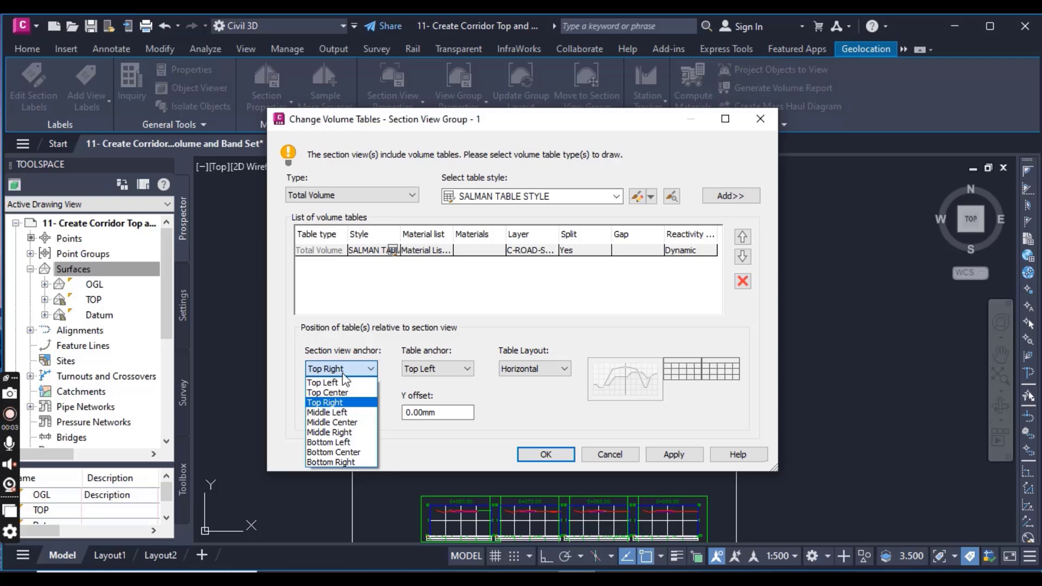
left_click(305, 369)
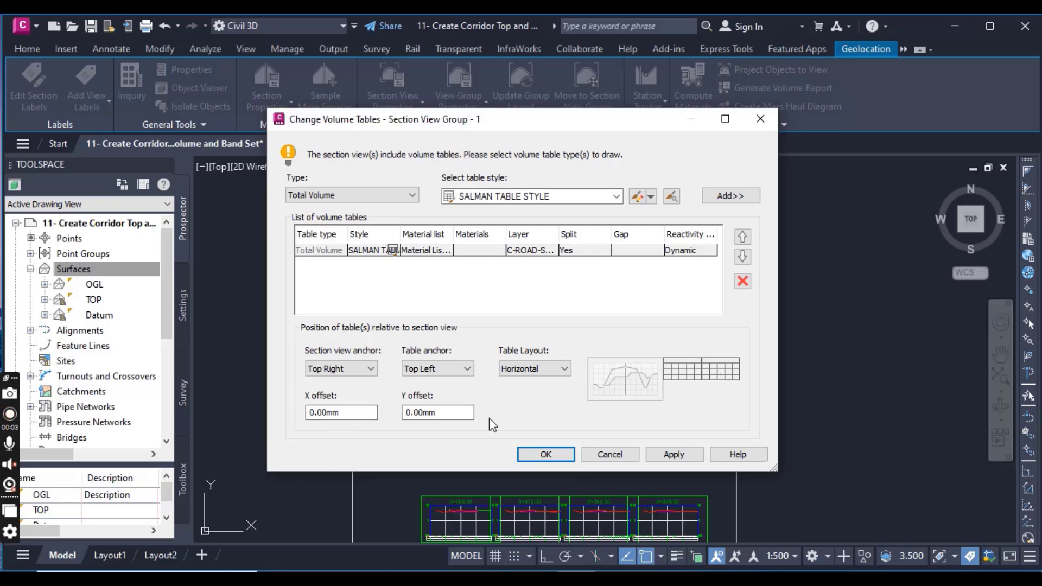
left_click(561, 457)
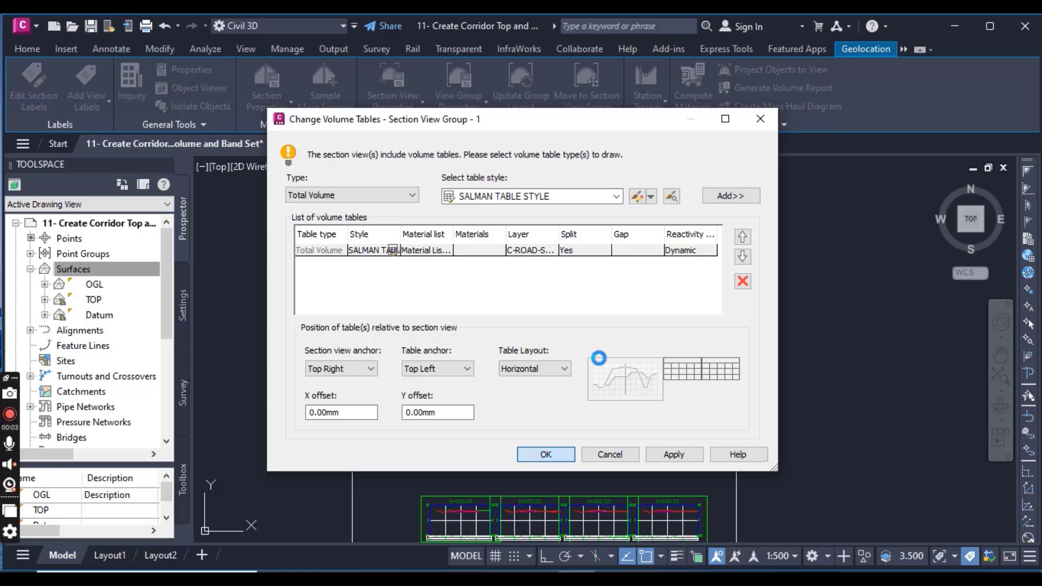
left_click(565, 456)
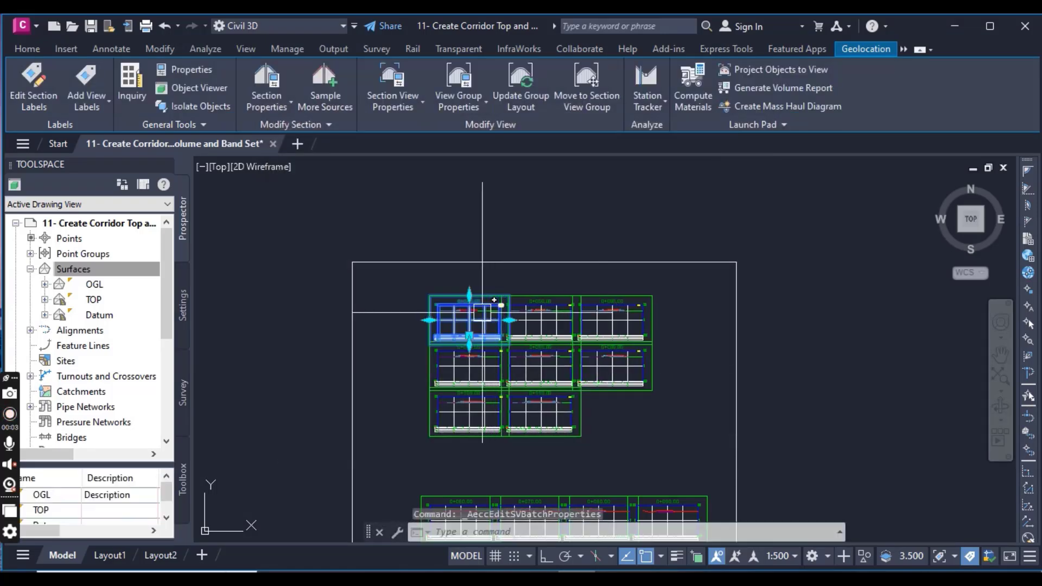
Examine the cut and fill areas in the volume table of RD-03's 0+040.00 section view and clear the selection.
scroll(497, 303, "up", 6)
scroll(496, 290, "up", 4)
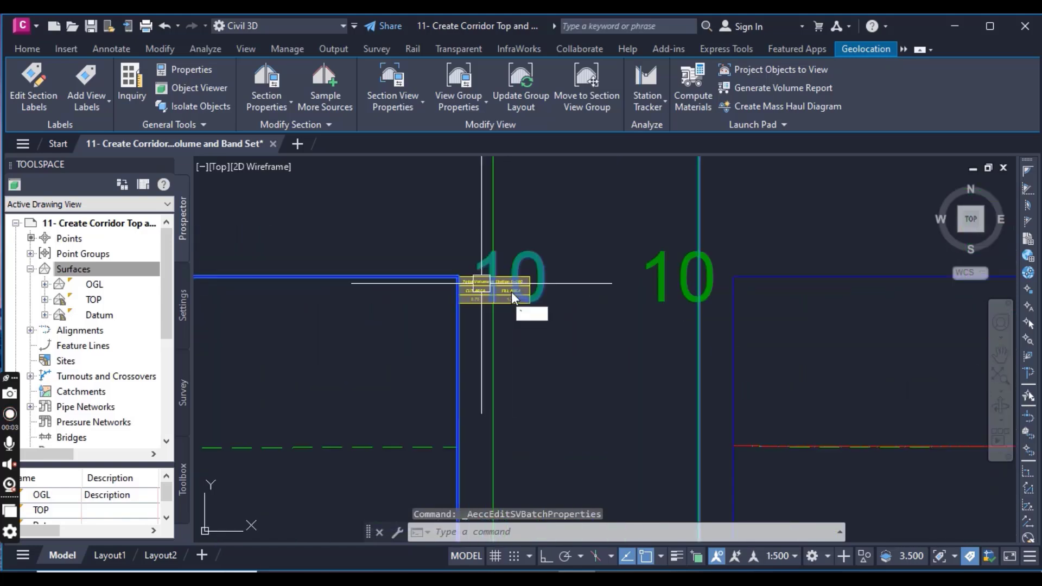
key("Escape")
scroll(499, 303, "up", 4)
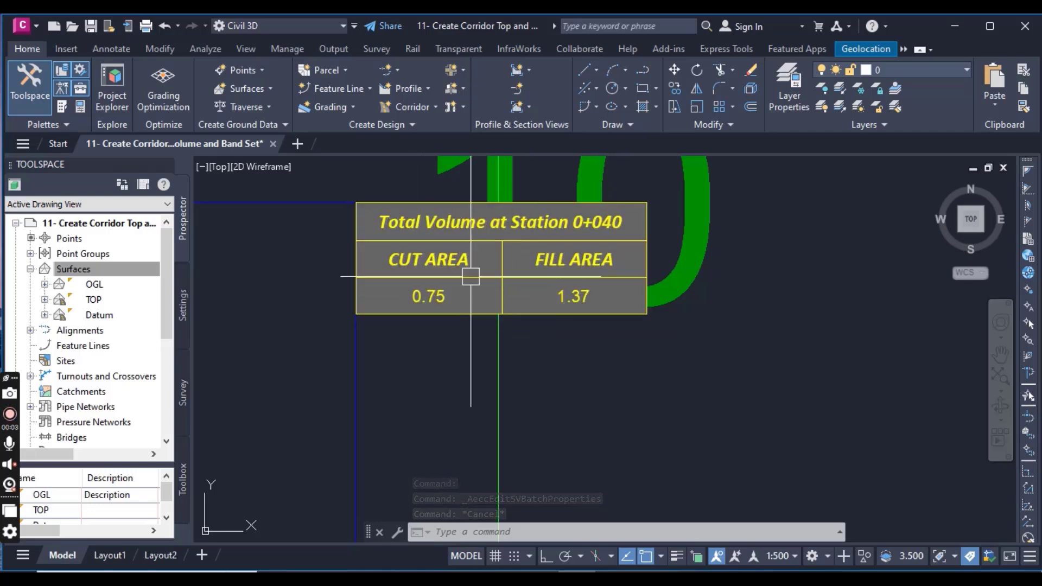
scroll(565, 334, "down", 5)
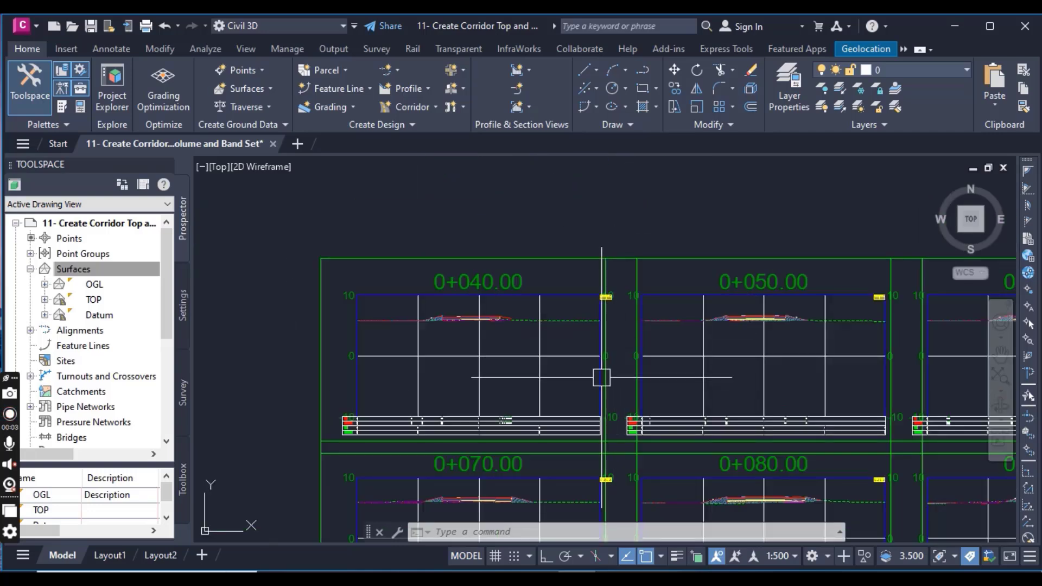
middle_click_drag(600, 377, 521, 282)
scroll(521, 281, "down", 5)
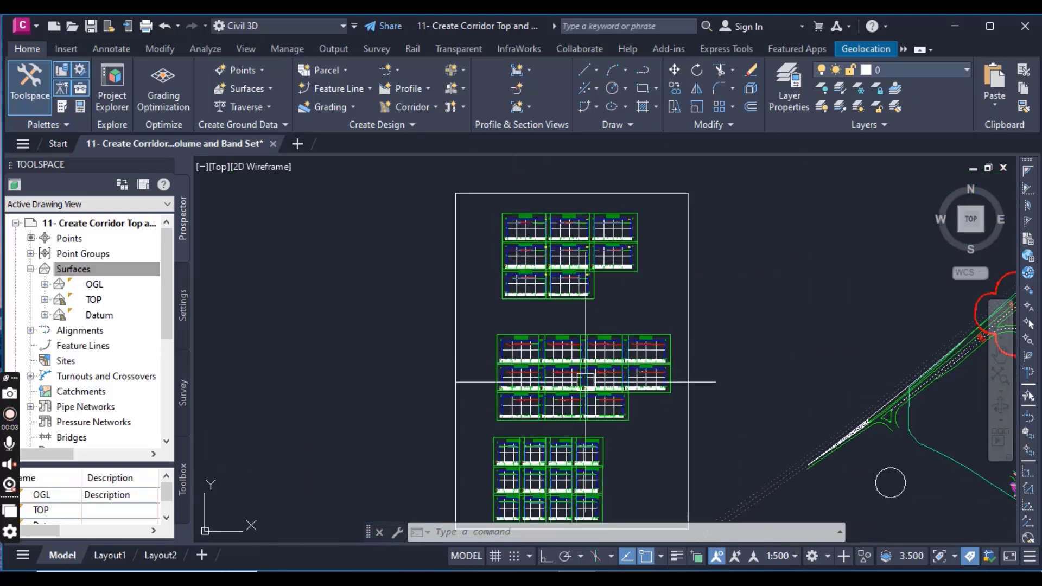
Open the volume table settings for the RD-05 section view group from its 0+110.00 section view.
scroll(565, 379, "up", 4)
left_click(566, 380)
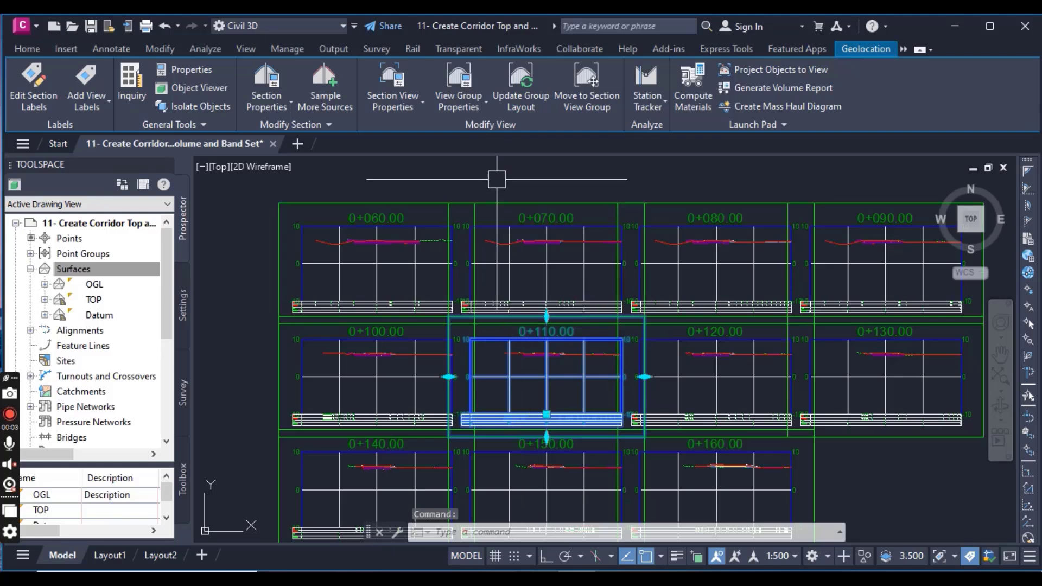
left_click(454, 94)
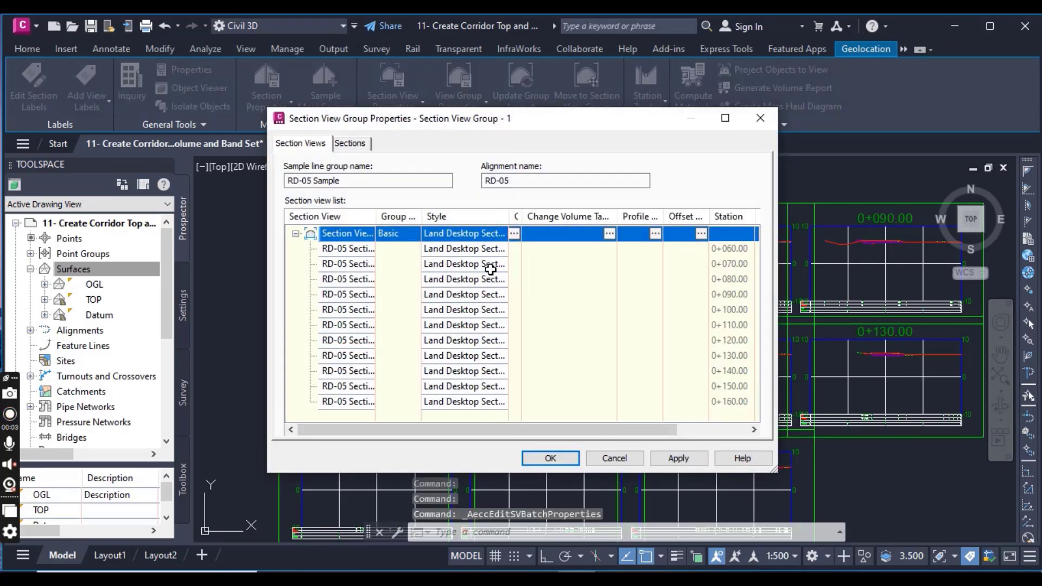
left_click(607, 234)
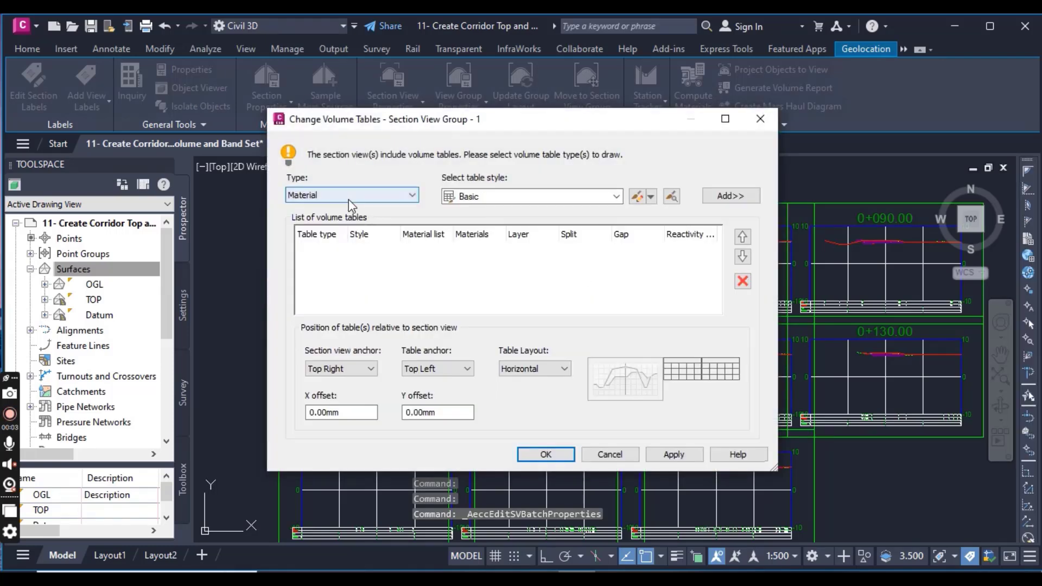
Add a Total Volume table with SALMAN TABLE STYLE to the RD-05 section view group and accept the group properties.
left_click(349, 196)
left_click(325, 217)
left_click(500, 196)
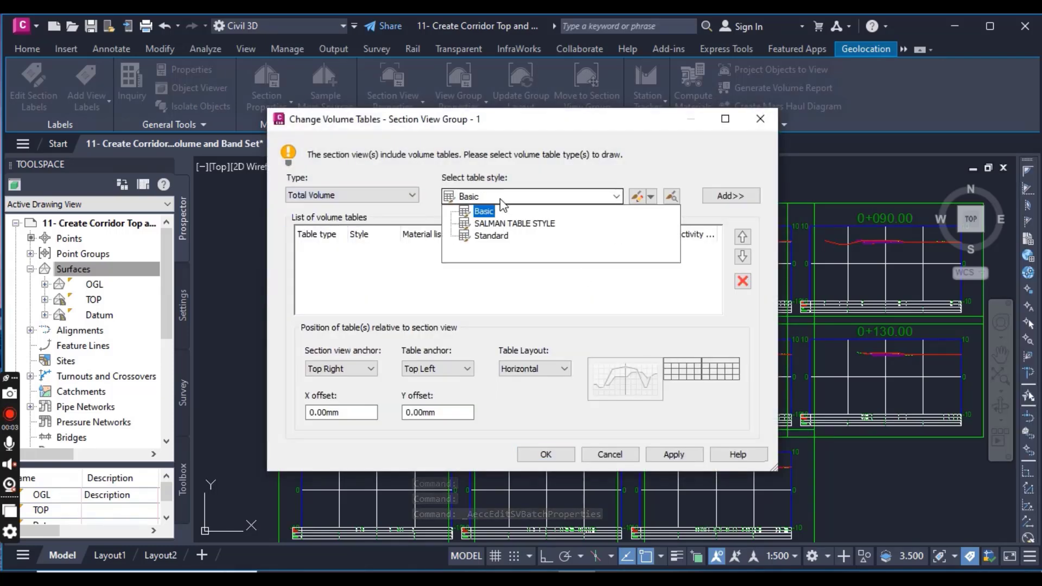
left_click(504, 223)
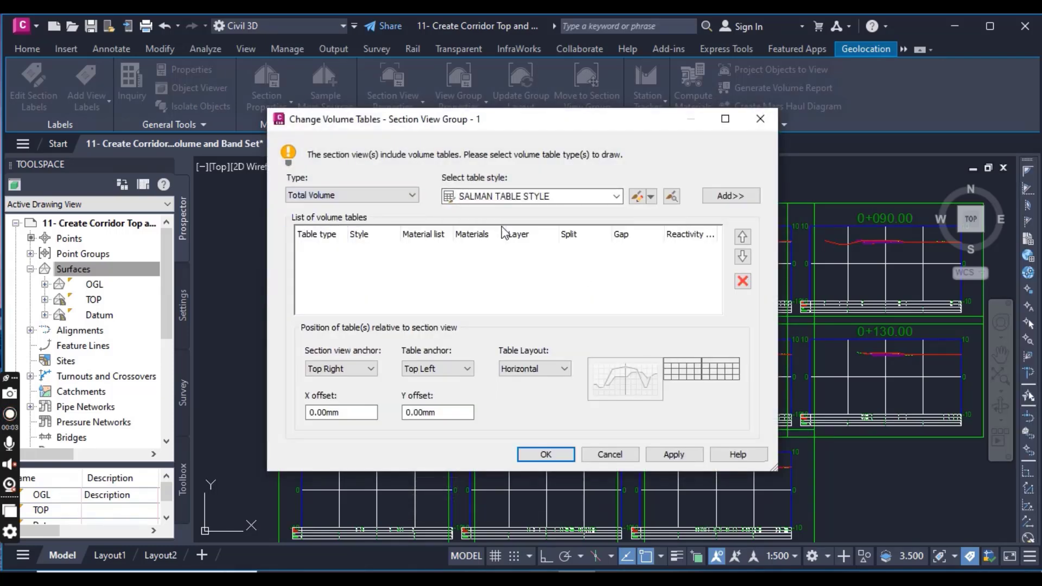
left_click(731, 196)
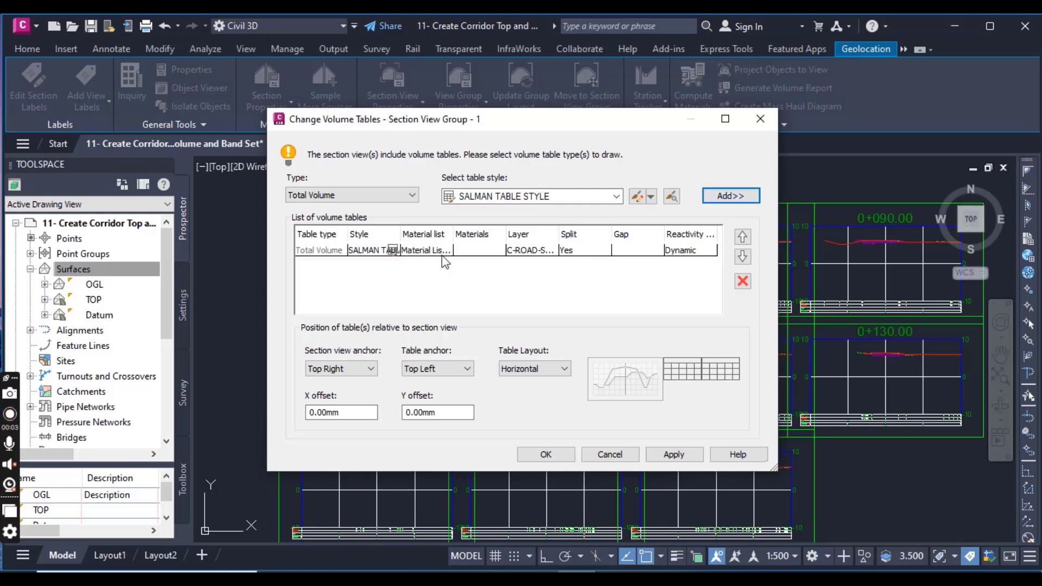
left_click(546, 454)
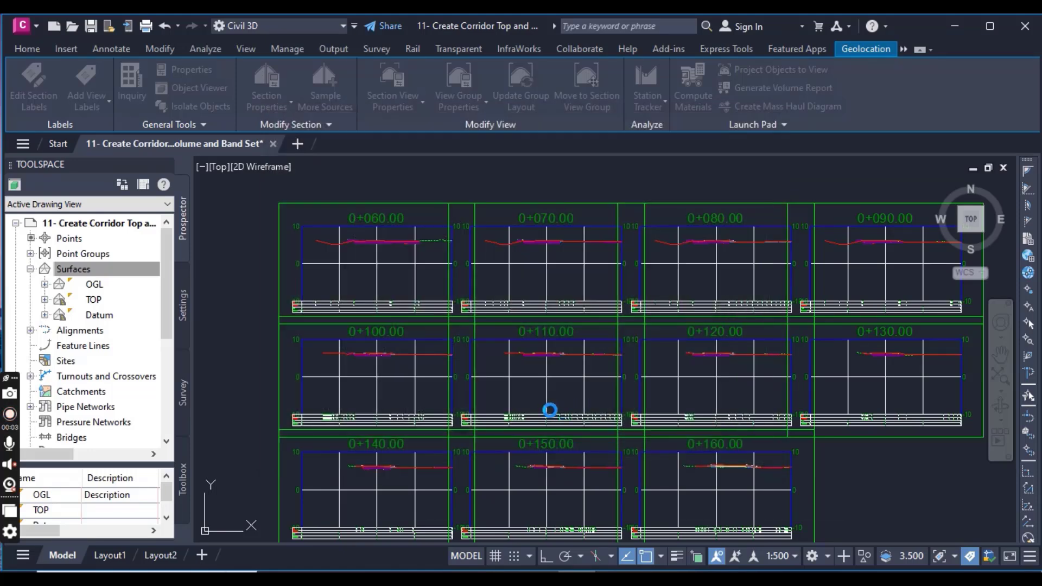
left_click(547, 456)
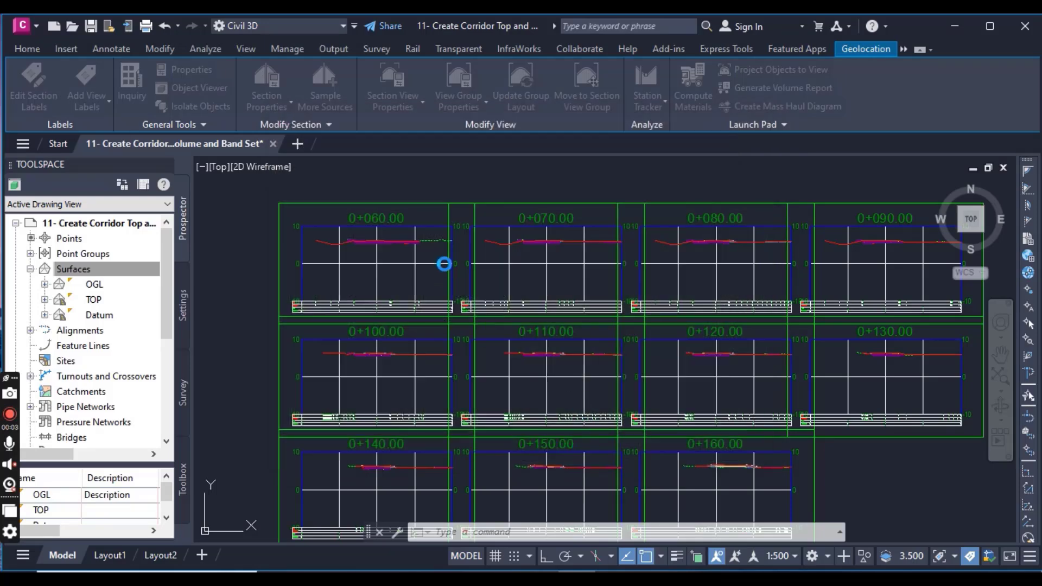
Examine the volume table and cross section of RD-05's 0+060.00 section view, clear the selection, and view the remaining section view group.
scroll(450, 226, "up", 8)
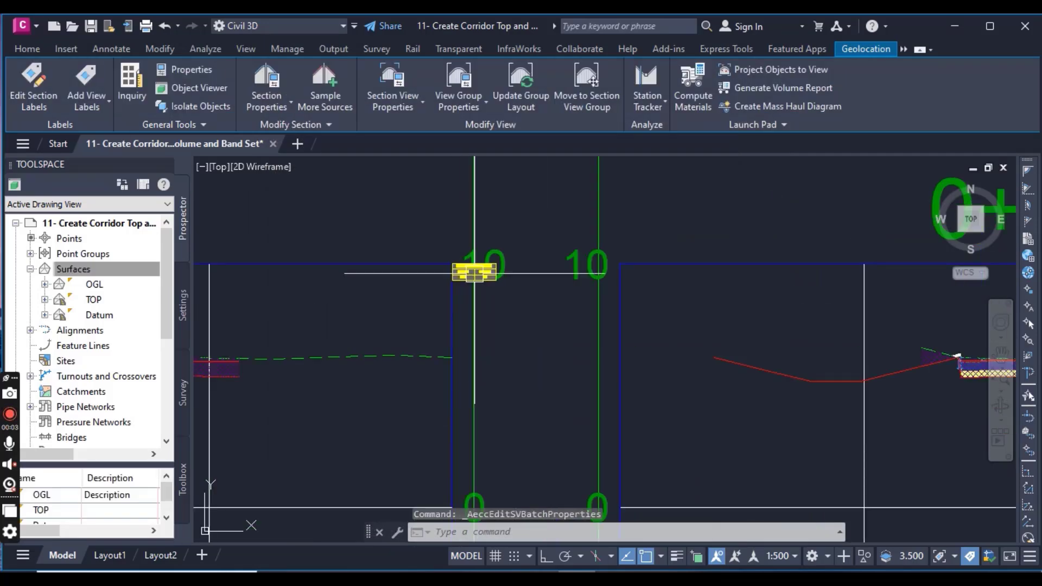
scroll(473, 273, "up", 8)
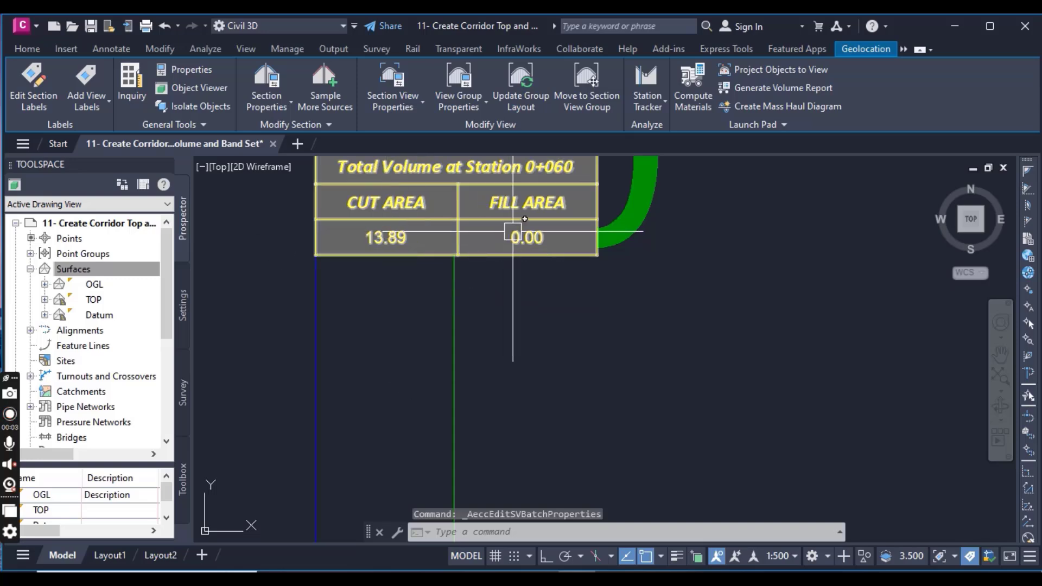
scroll(512, 231, "down", 8)
scroll(714, 361, "up", 4)
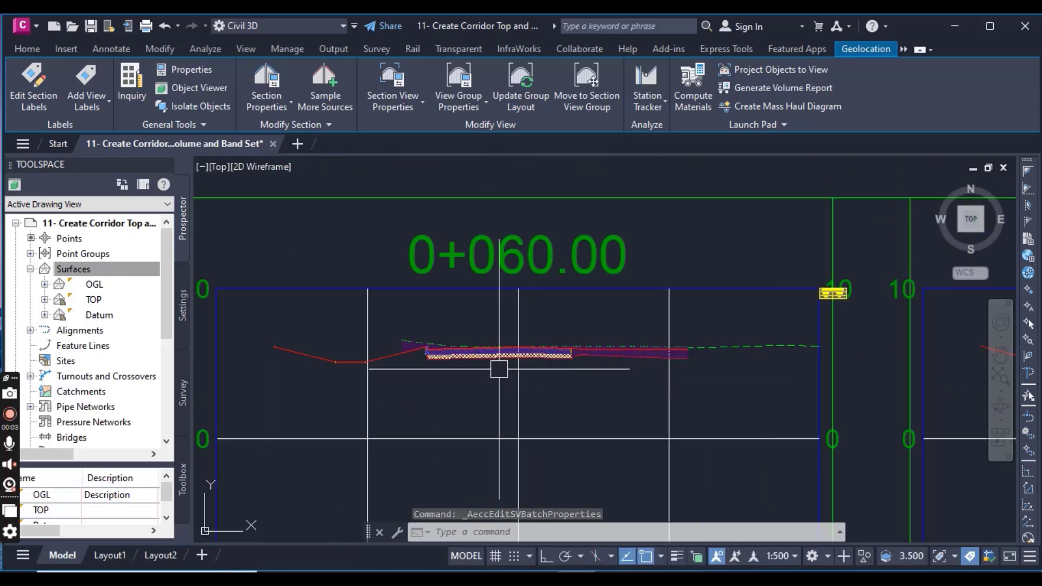
scroll(499, 369, "up", 5)
scroll(619, 402, "down", 2)
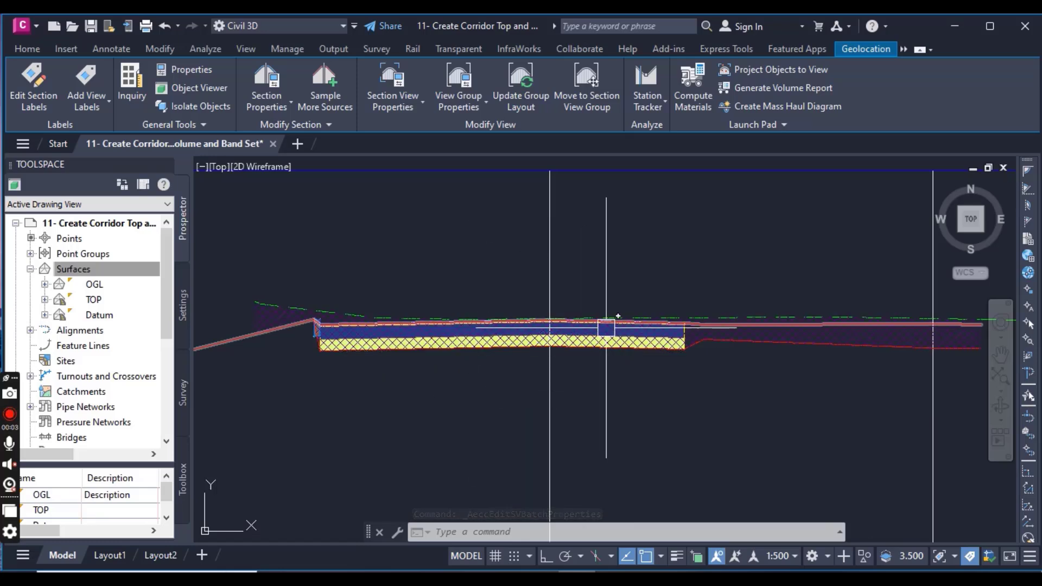
scroll(606, 327, "down", 10)
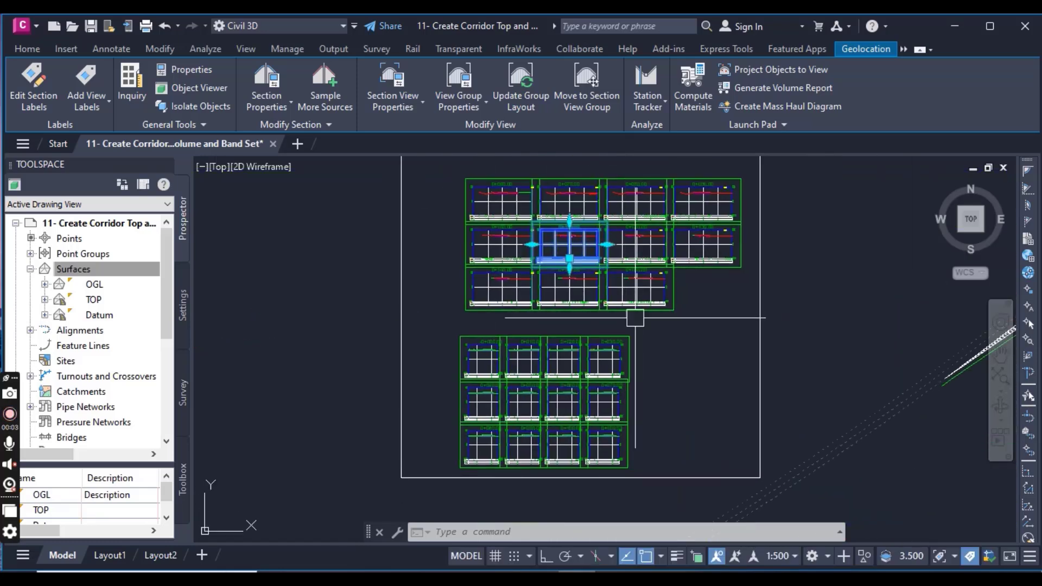
key("Escape")
scroll(641, 338, "up", 5)
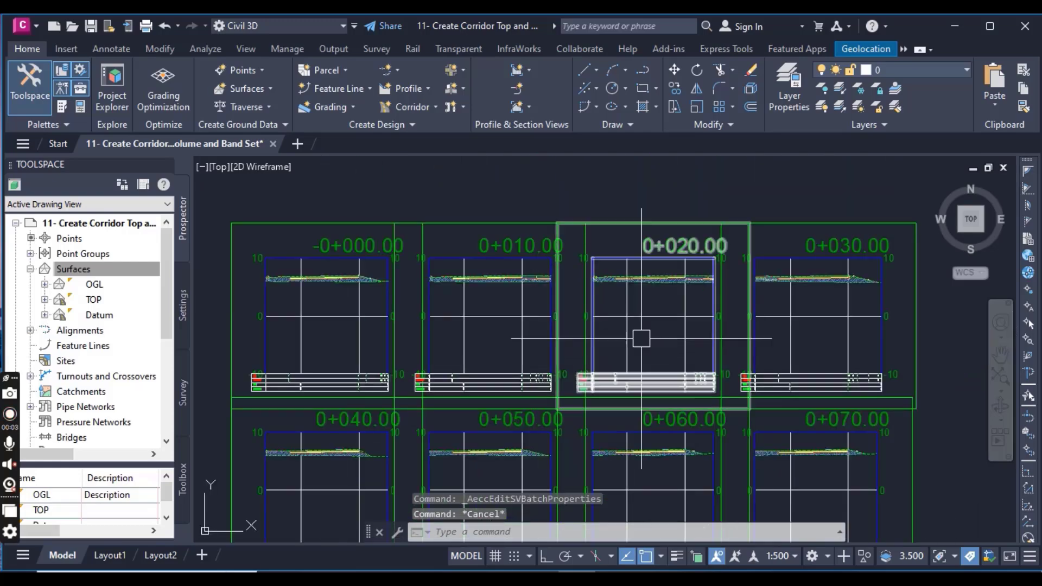
Open the volume table settings for the RA outer Circle section view group from its 0+020.00 section view.
scroll(641, 338, "up", 2)
left_click(664, 337)
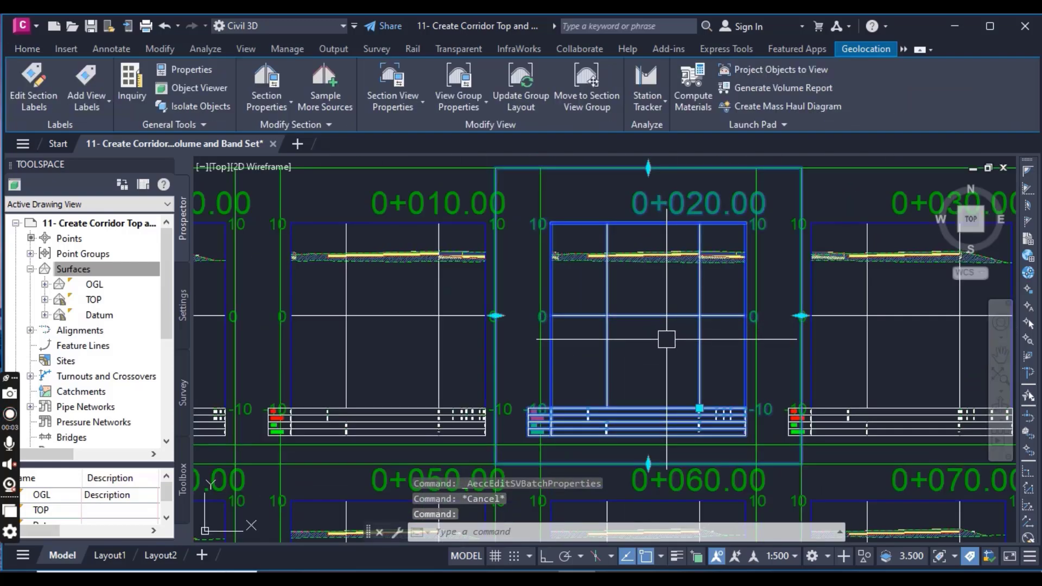
left_click(451, 79)
left_click(454, 79)
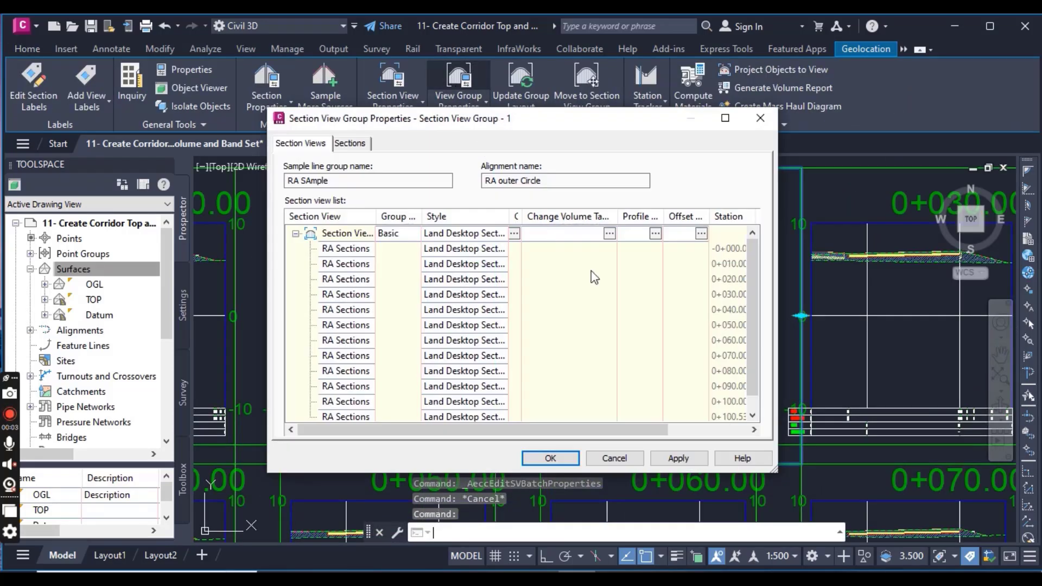
left_click(604, 263)
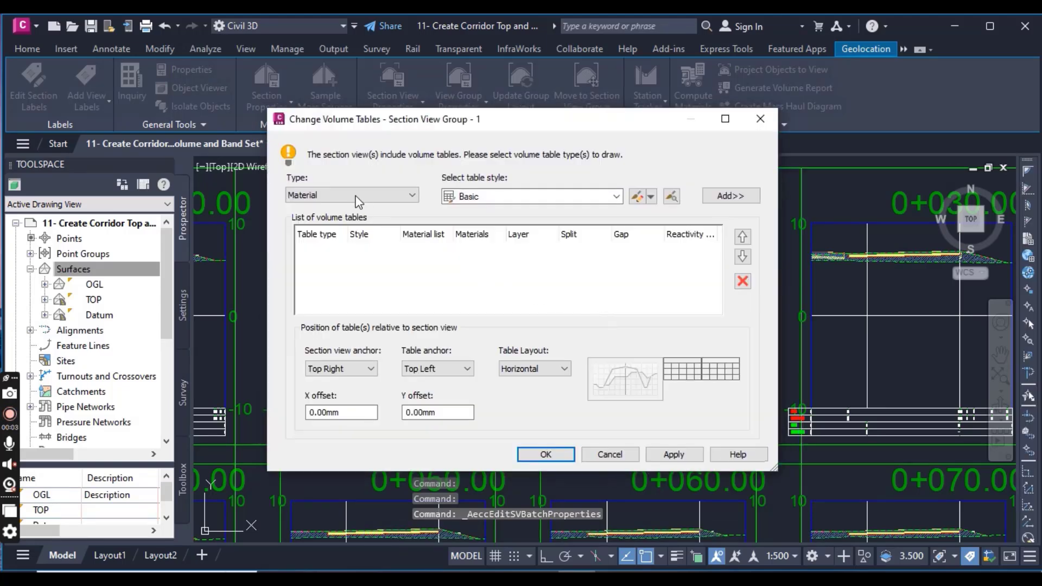
Add a Total Volume table with the Basic style to the RA outer Circle section view group and accept the group properties.
left_click(342, 195)
left_click(332, 218)
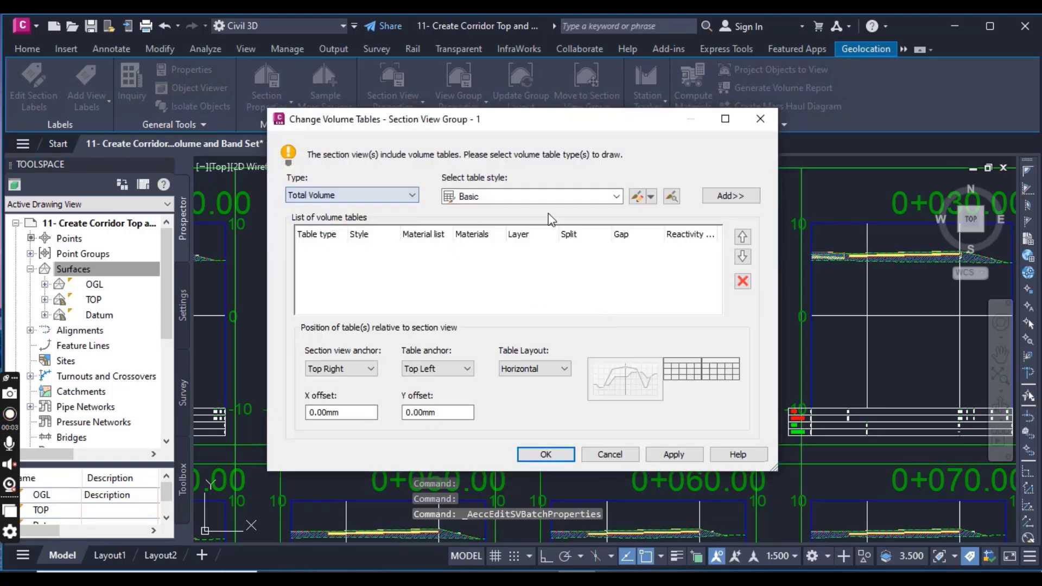
left_click(530, 198)
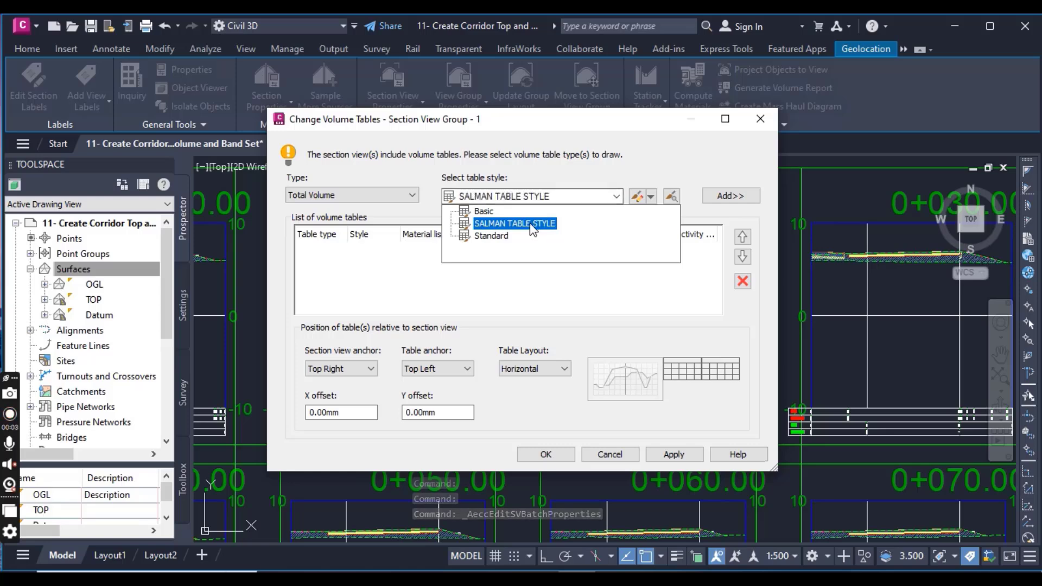
left_click(491, 211)
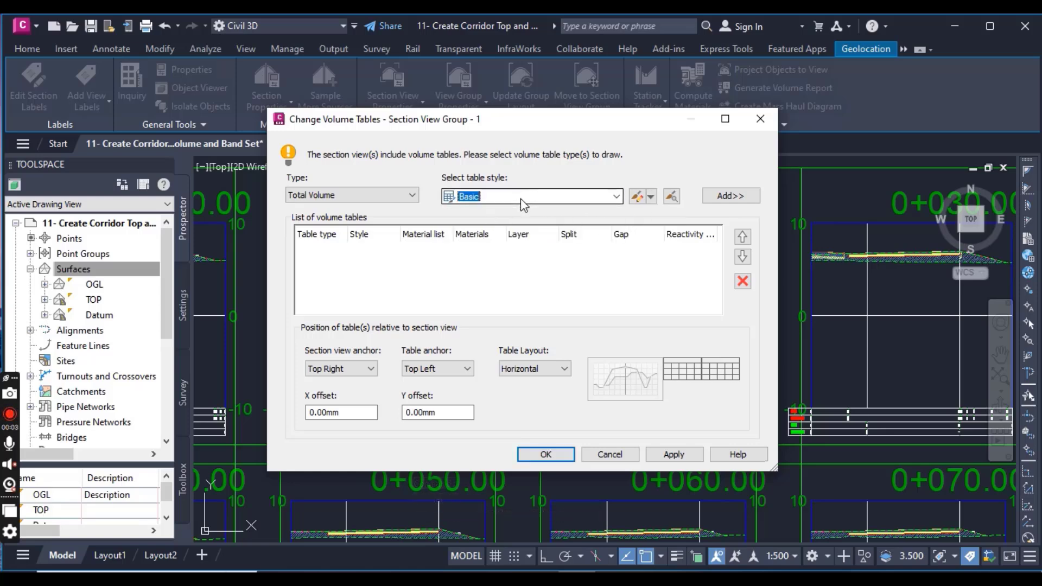
left_click(731, 196)
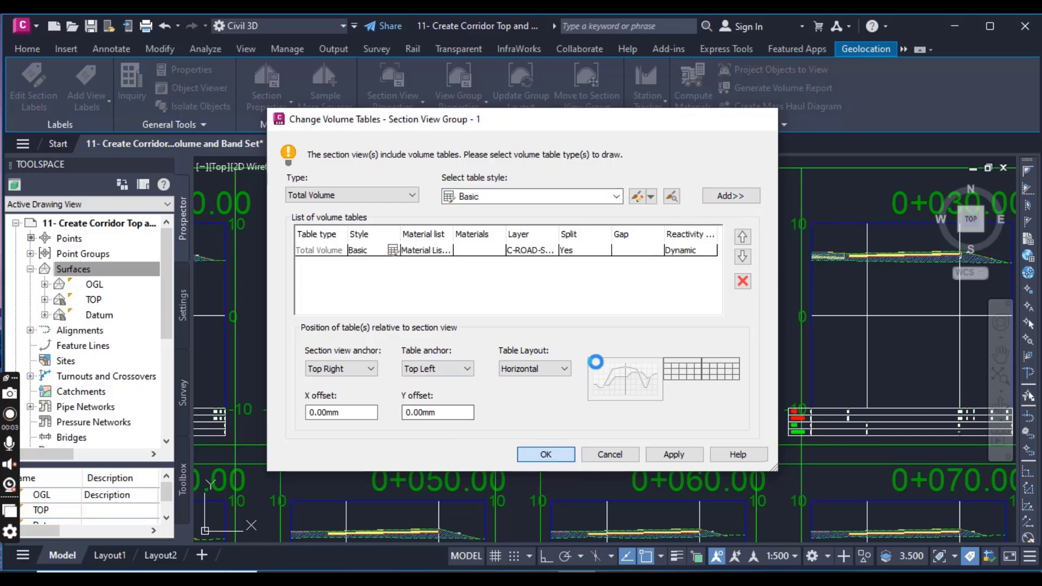
key("Return")
key("Return")
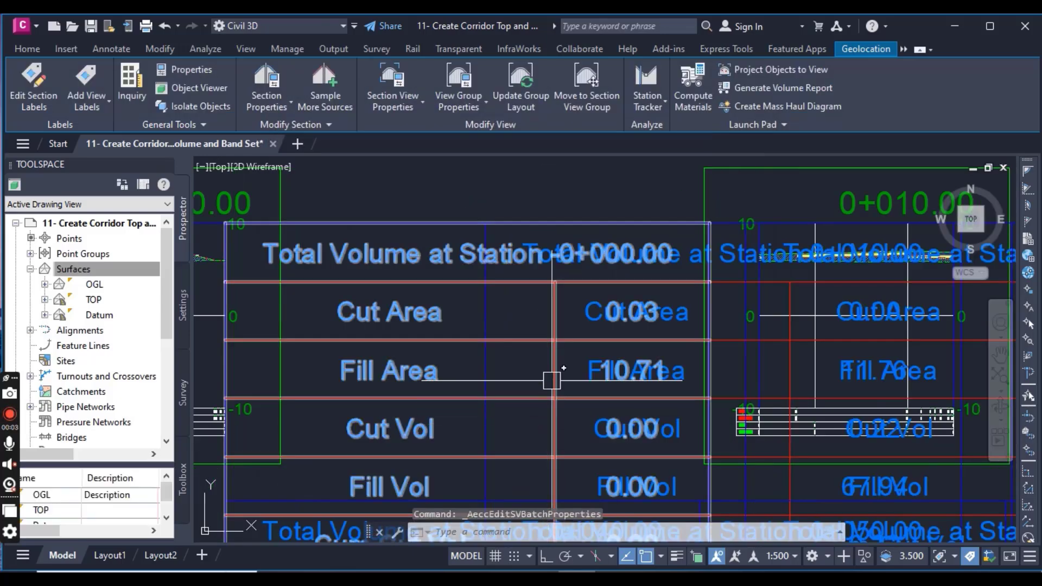
Update the layout of the RA outer Circle section view group to separate its overlapping volume tables, and clear the selection.
scroll(548, 347, "down", 6)
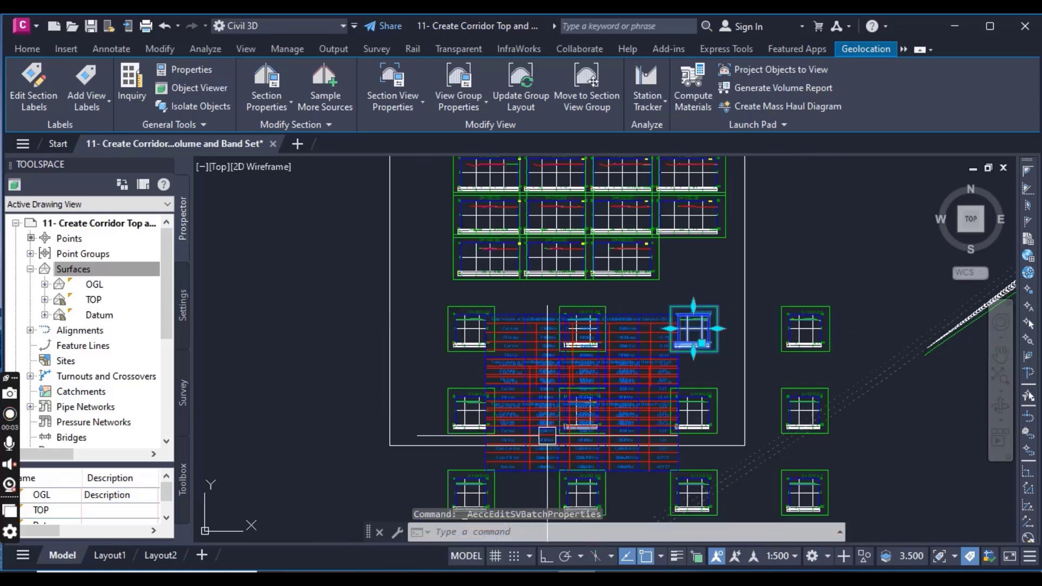
middle_click_drag(568, 466, 540, 358)
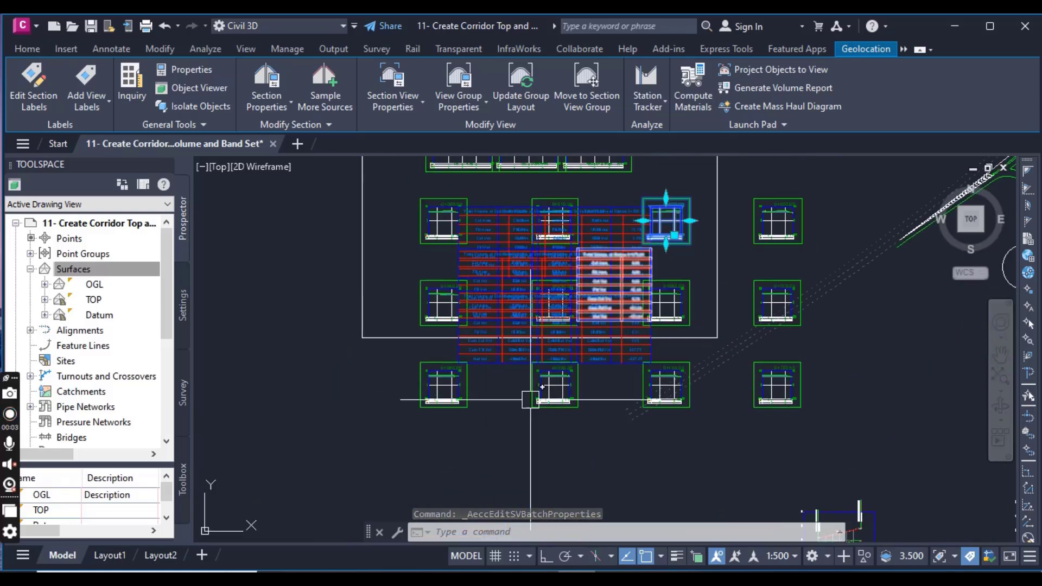
scroll(465, 381, "up", 4)
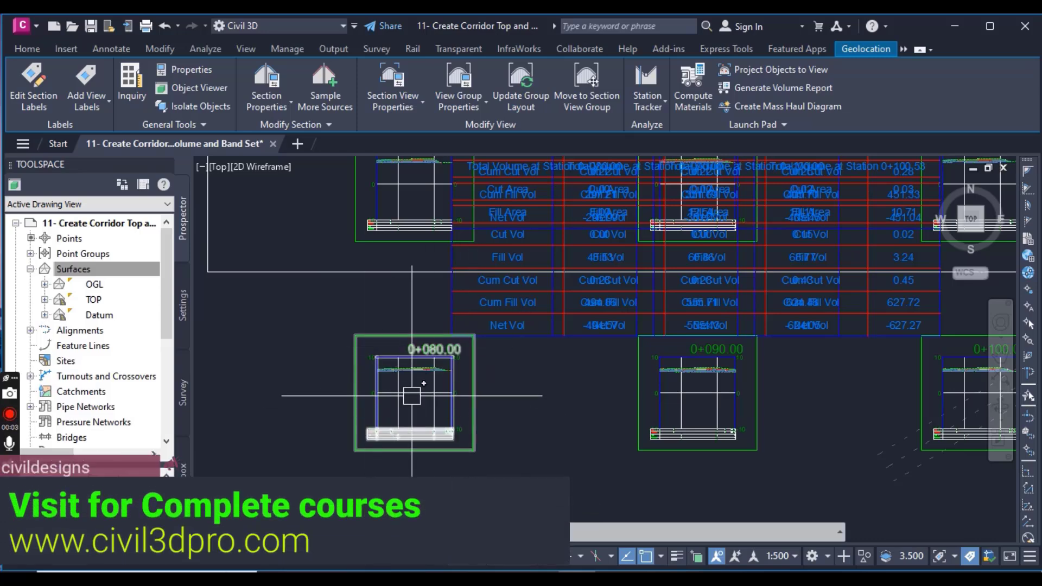
scroll(414, 380, "up", 3)
scroll(470, 412, "down", 5)
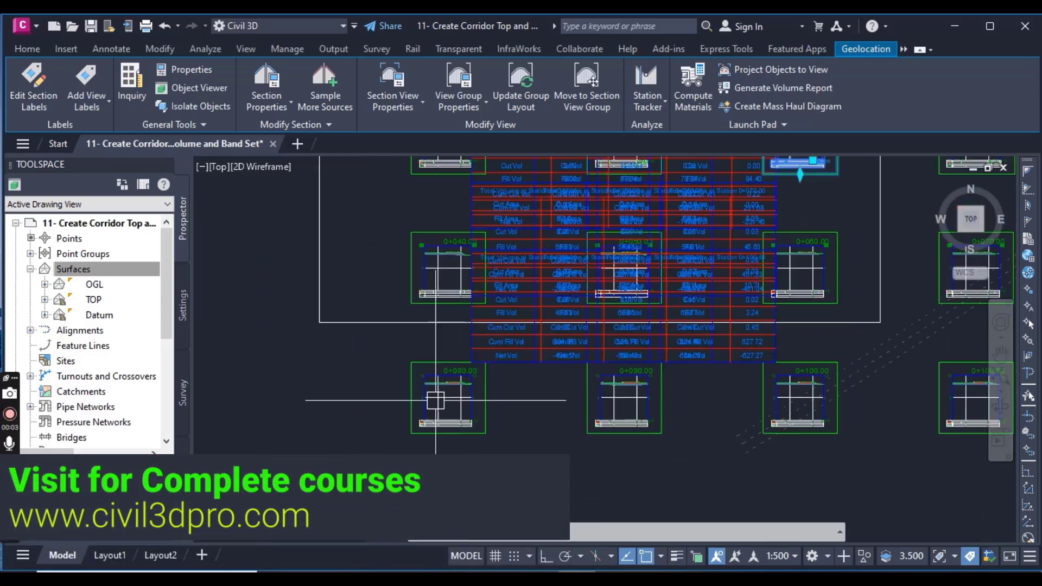
scroll(530, 379, "down", 3)
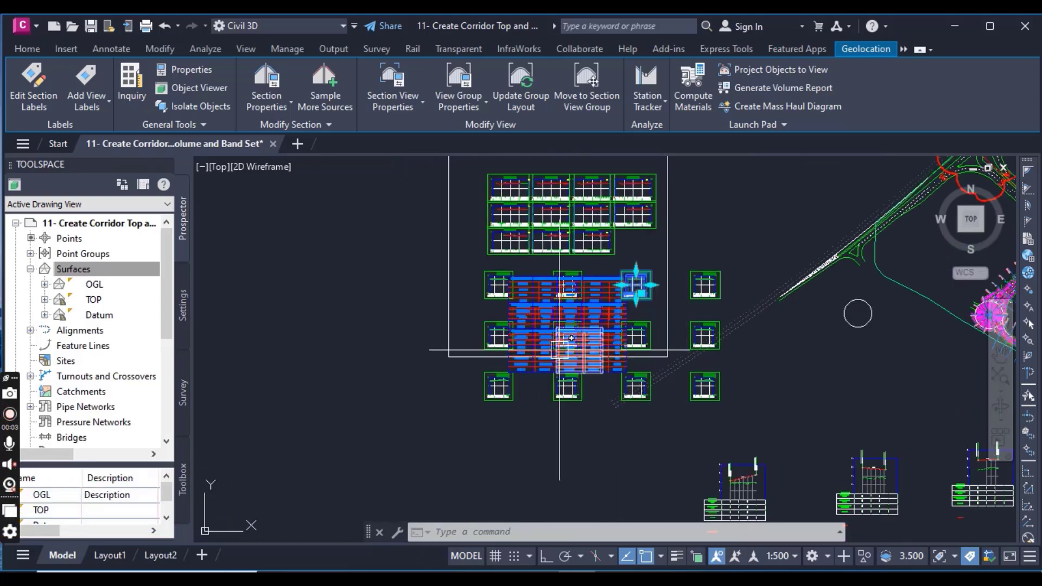
scroll(557, 351, "down", 2)
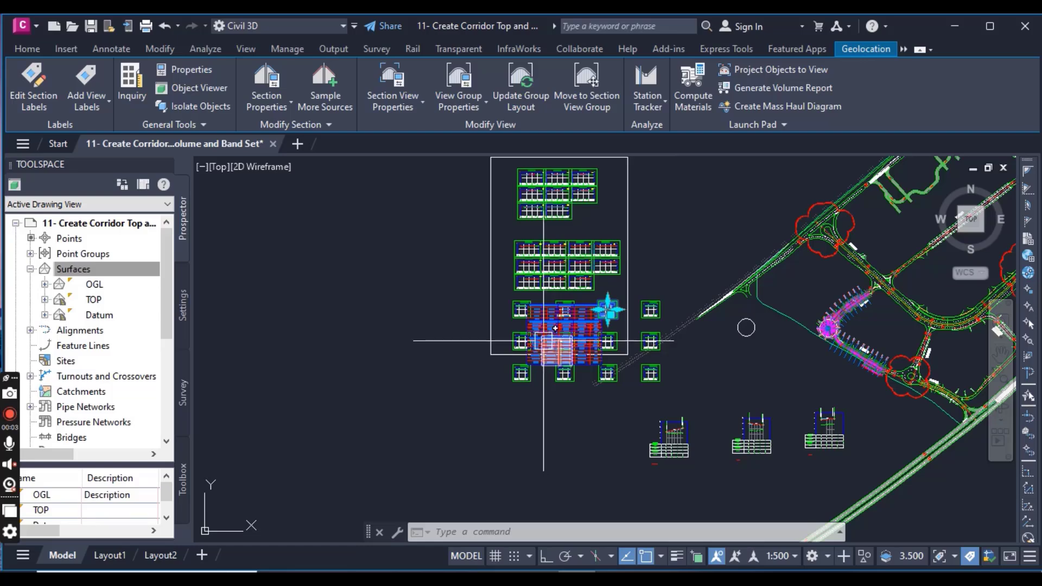
scroll(541, 336, "up", 3)
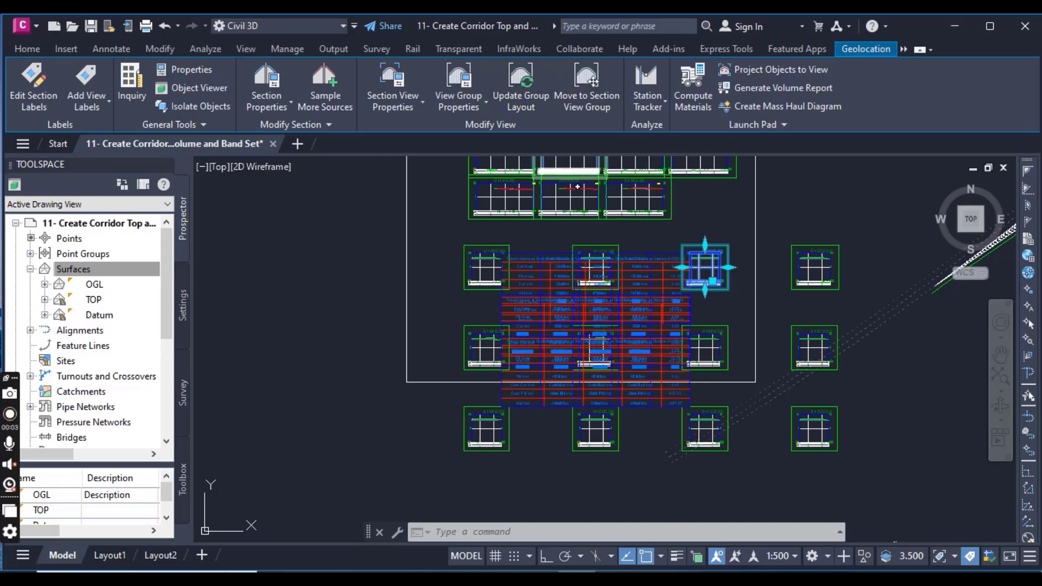
left_click(520, 87)
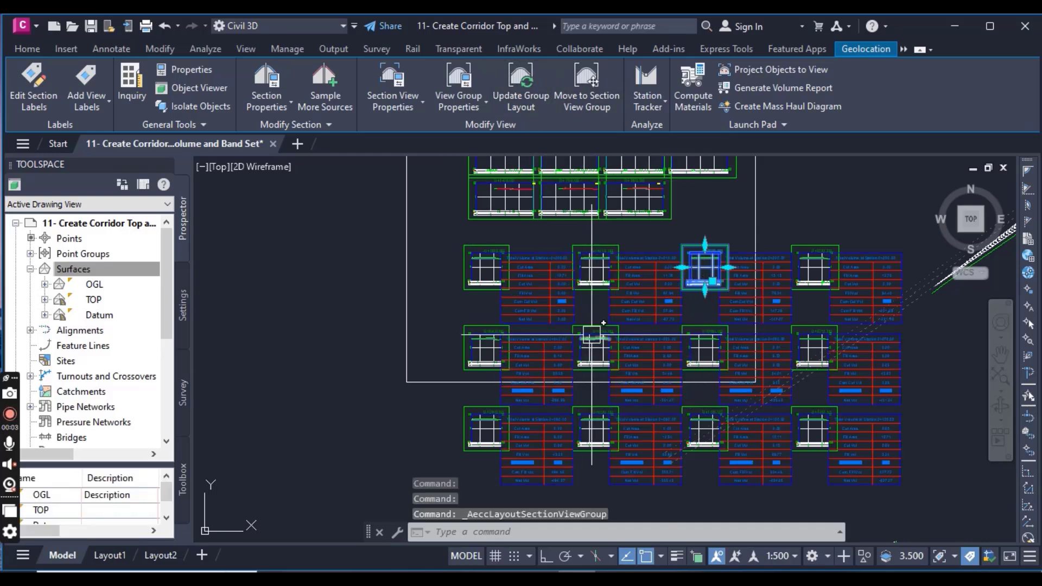
key("Escape")
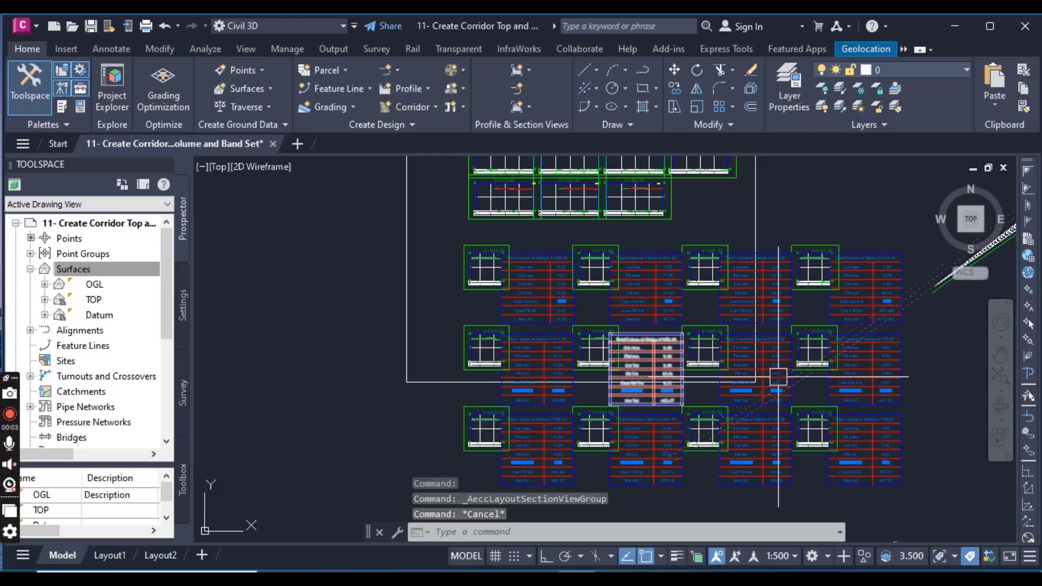
Examine the cut and fill areas and volumes in the Total Volume tables beside the -0+000.00 and 0+010.00 section views.
scroll(733, 375, "down", 3)
scroll(733, 374, "up", 8)
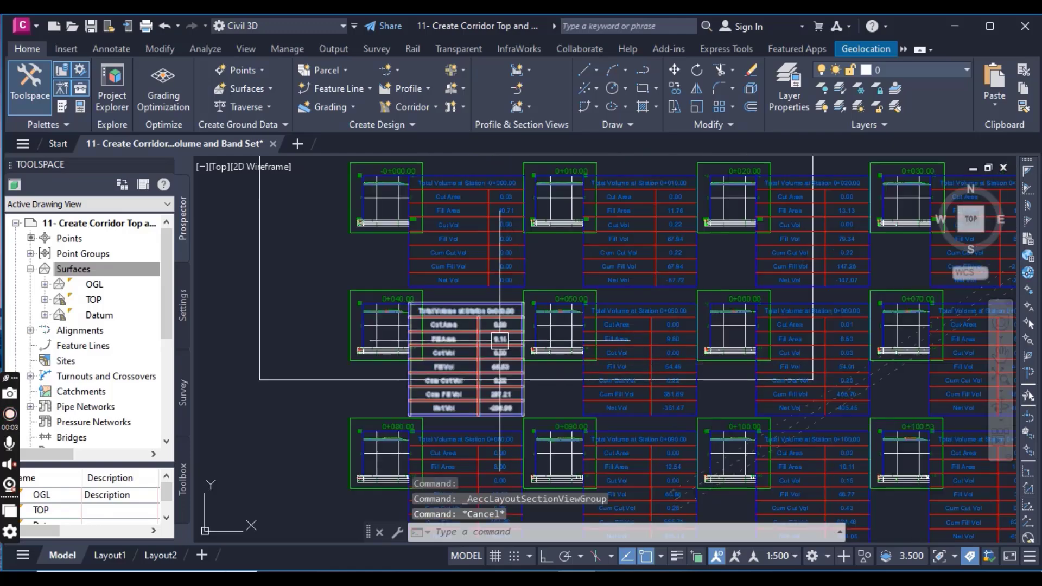
scroll(472, 304, "up", 2)
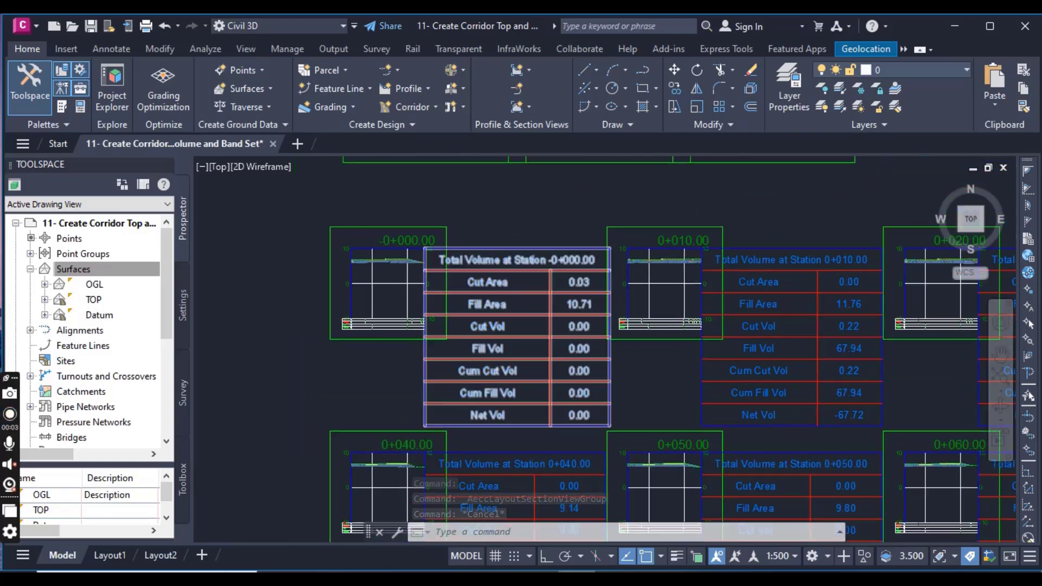
scroll(579, 393, "up", 3)
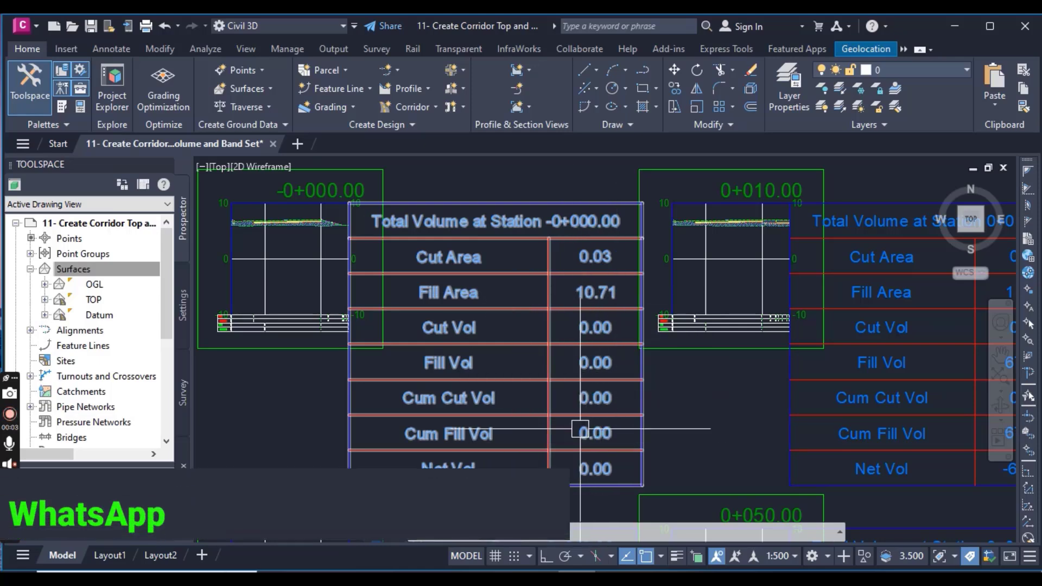
middle_click_drag(597, 424, 564, 347)
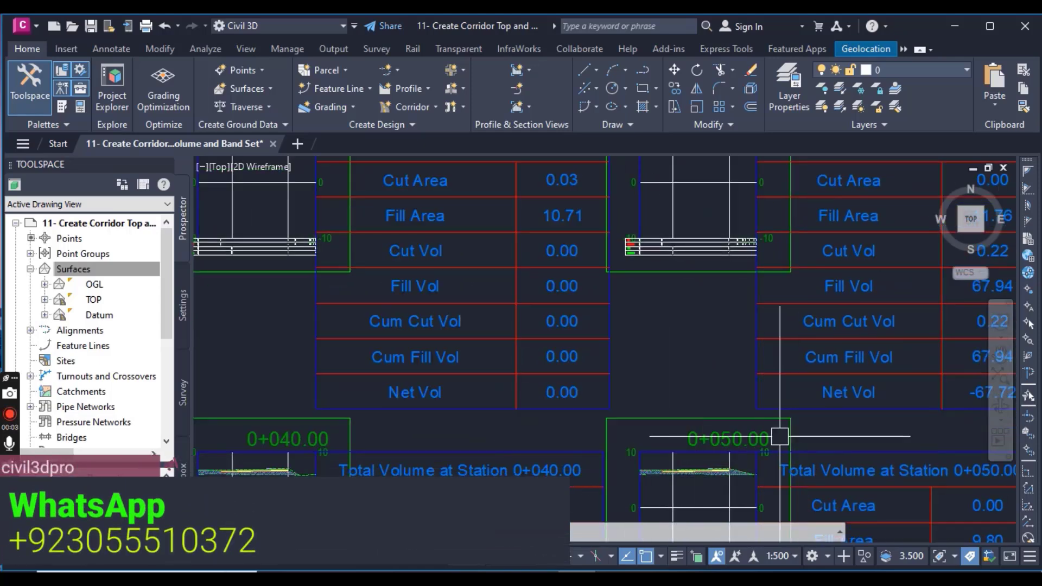
middle_click_drag(762, 423, 581, 420)
scroll(581, 420, "down", 3)
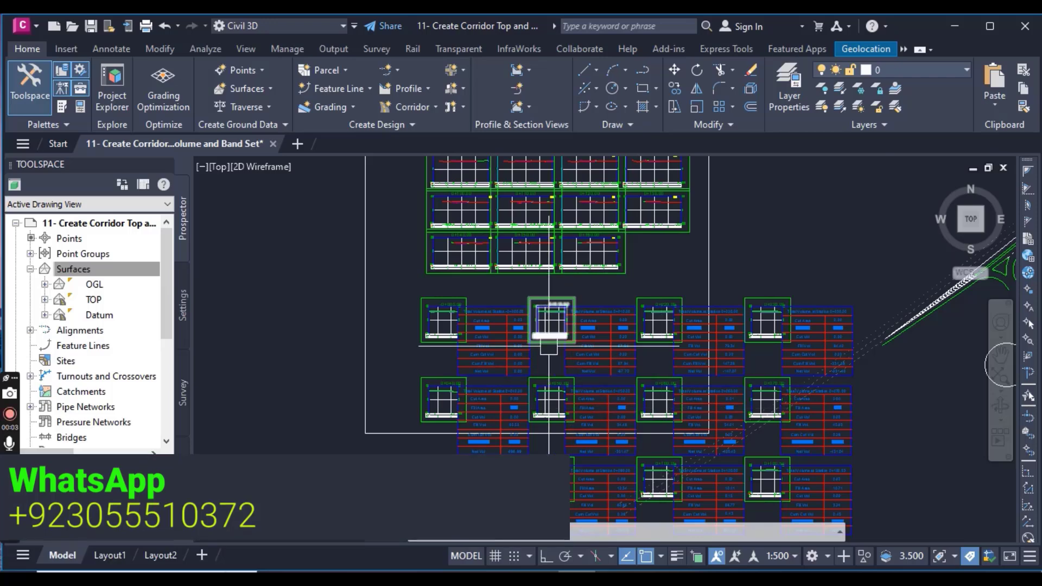
scroll(551, 320, "down", 2)
scroll(500, 343, "down", 2)
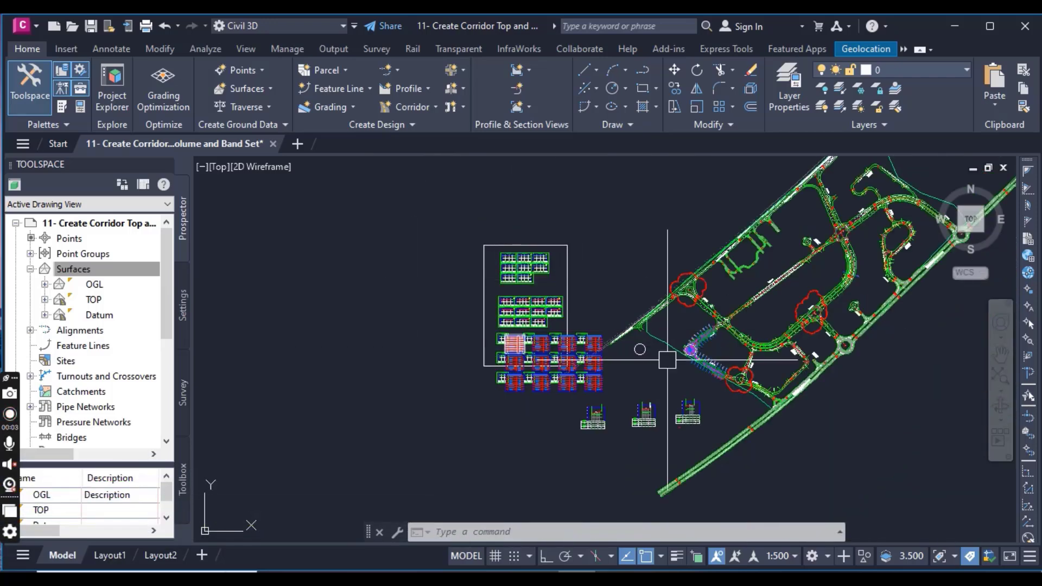
scroll(467, 347, "down", 2)
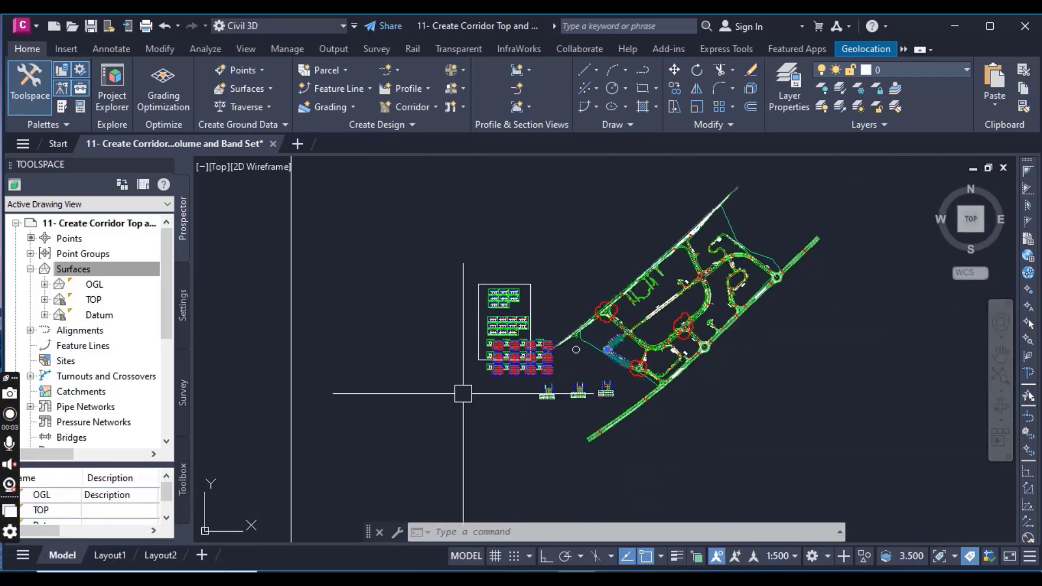
scroll(482, 360, "down", 3)
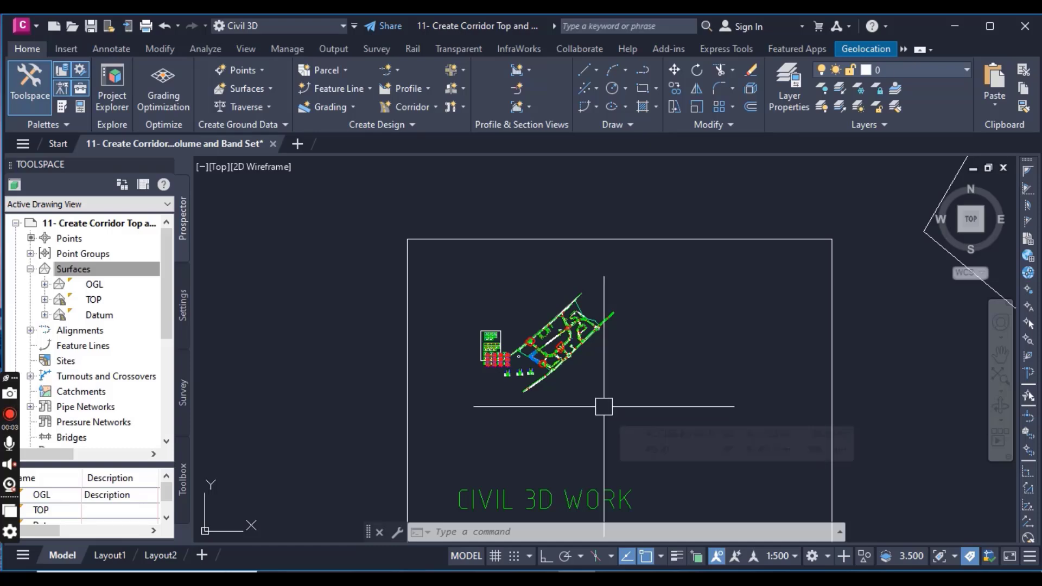
scroll(552, 388, "up", 4)
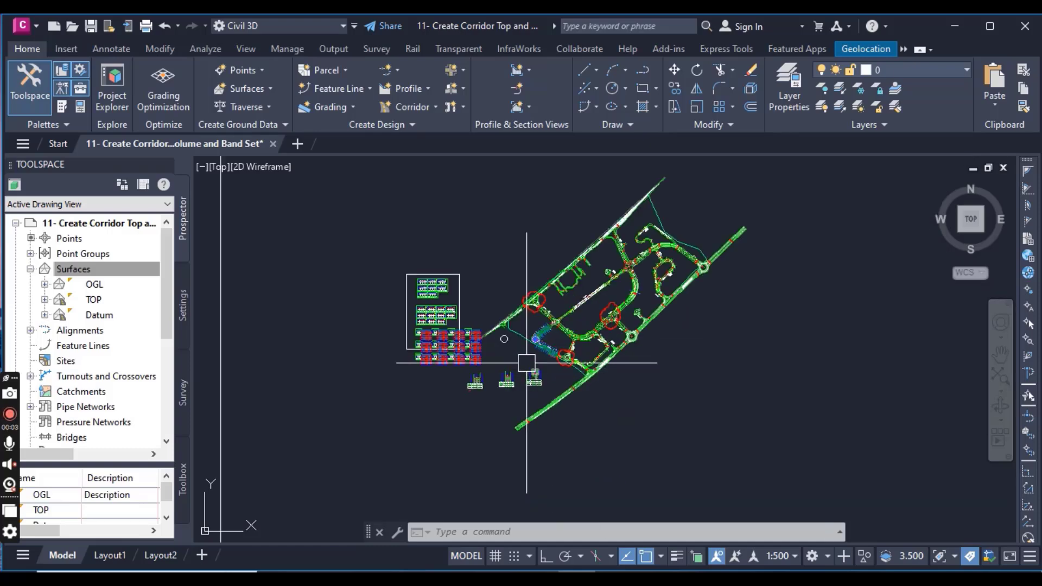
scroll(604, 333, "down", 5)
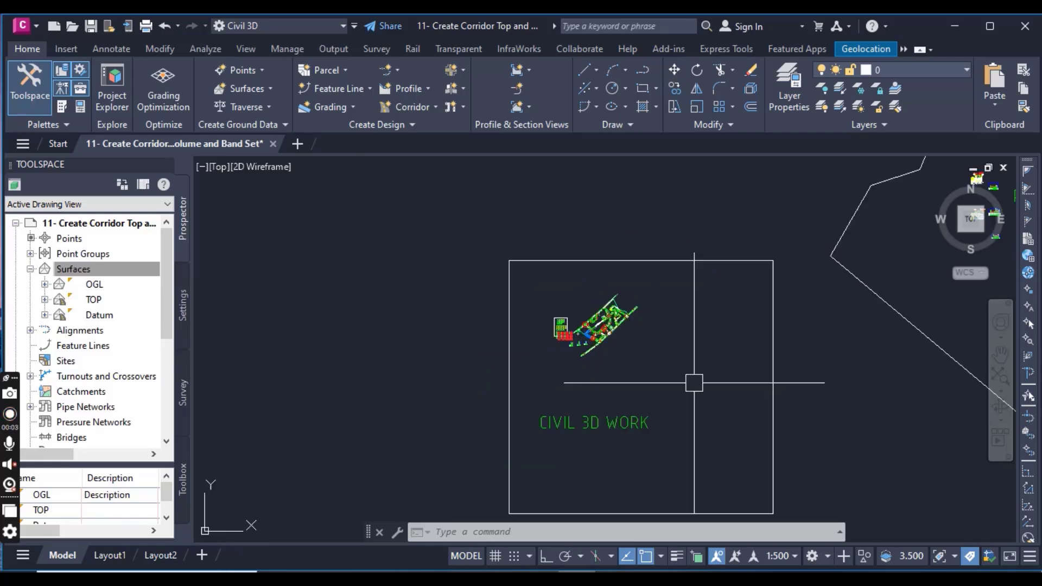
scroll(569, 379, "up", 2)
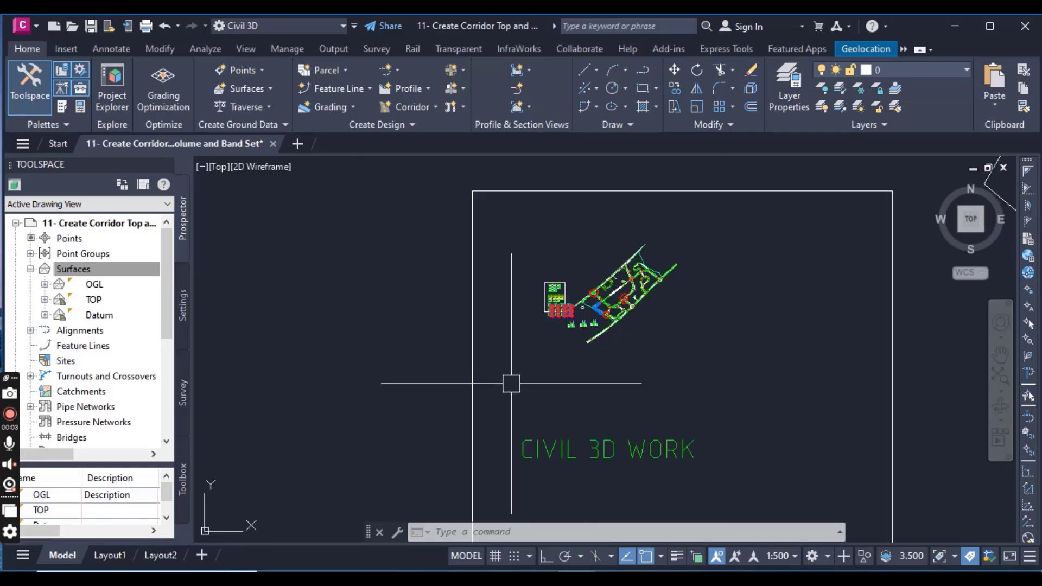
mouse_move(511, 370)
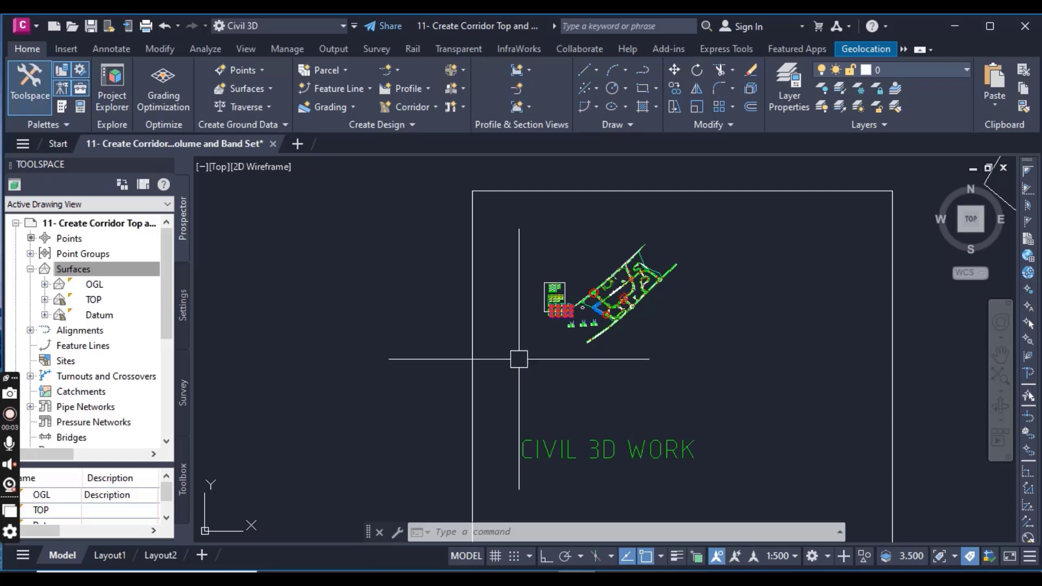
scroll(517, 367, "up", 8)
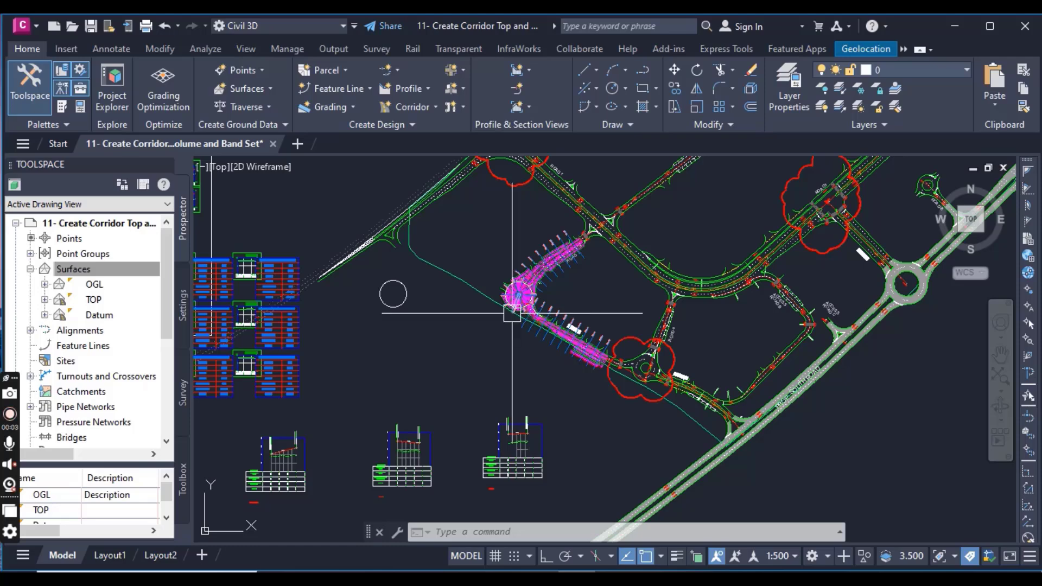
scroll(511, 339, "down", 3)
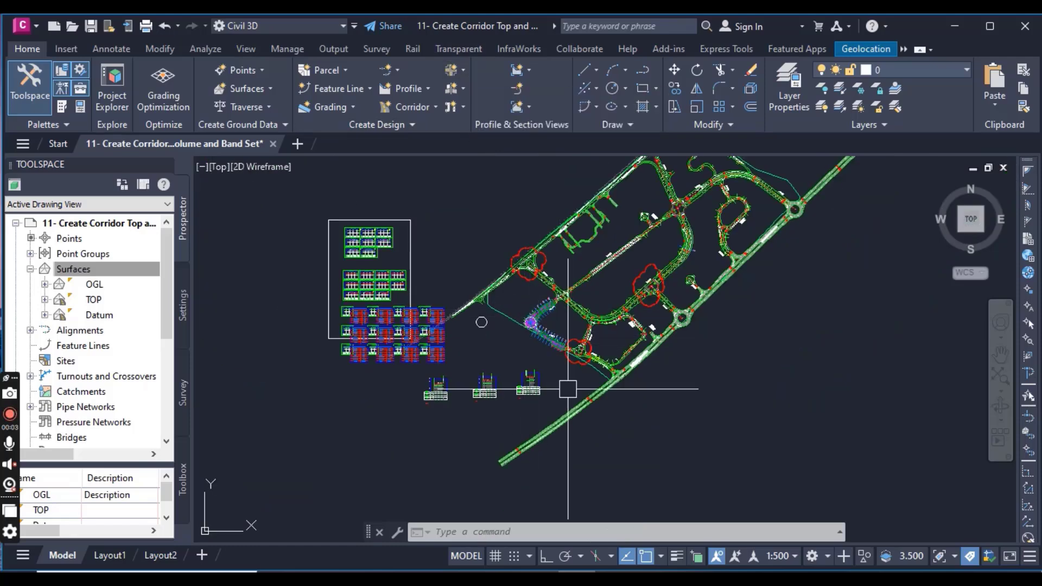
scroll(524, 331, "up", 5)
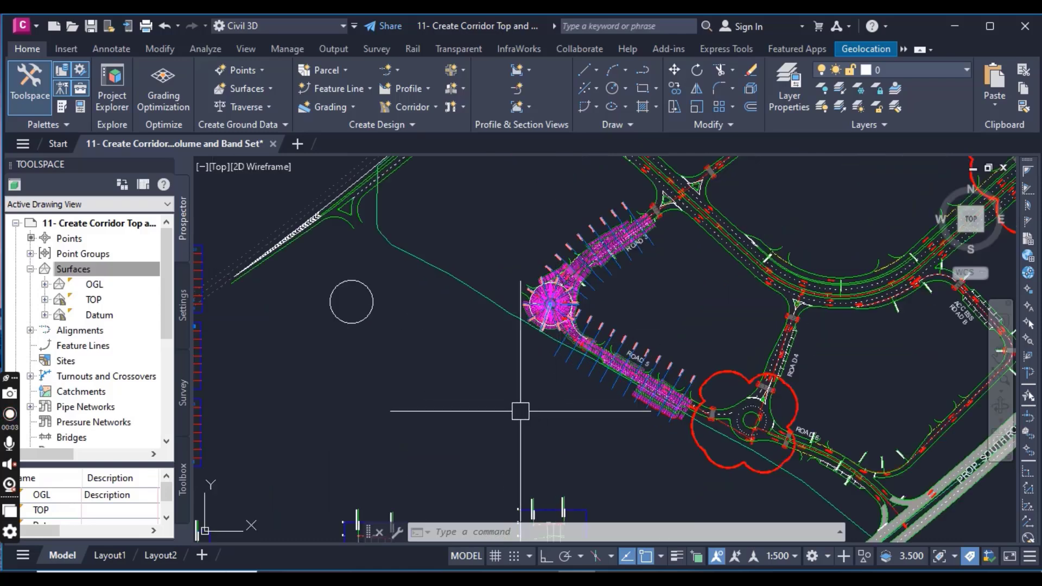